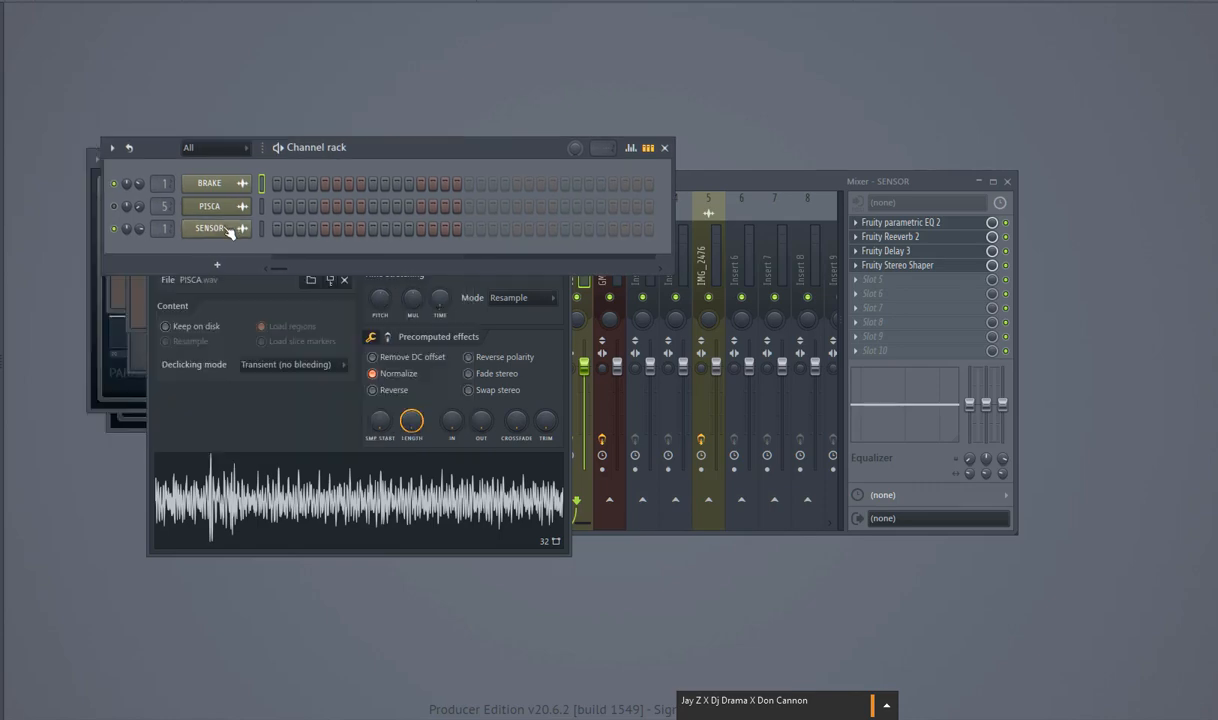
- Open the sampler settings of the SENSOR channel to view its waveform and reposition the channel rack
left_click_drag(284, 128, 396, 358)
left_click(237, 259)
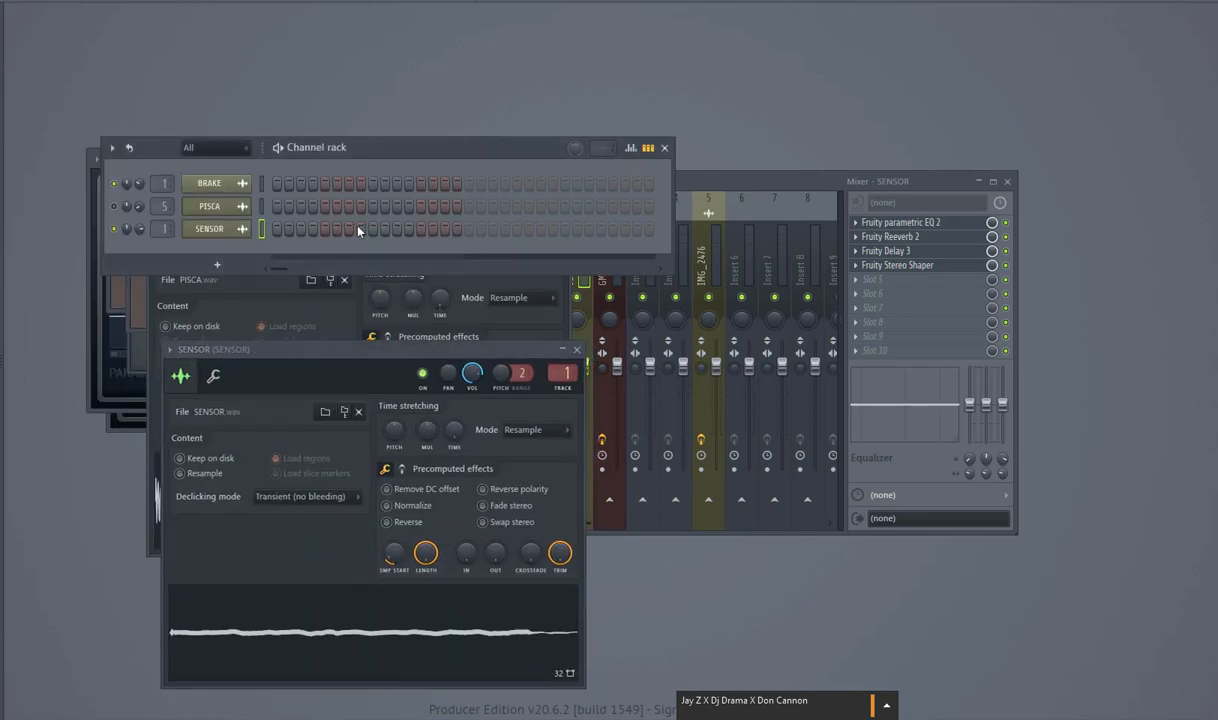
left_click_drag(368, 164, 373, 162)
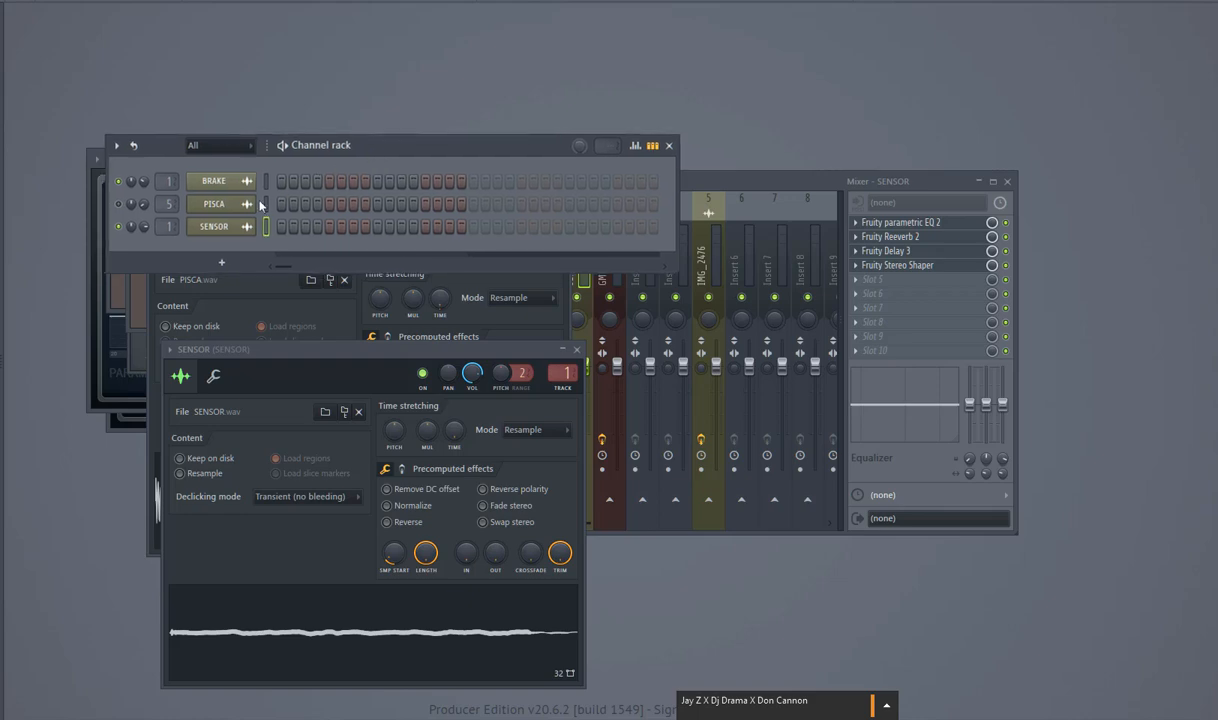
- Delete the PISCA channel from the channel rack and accept the deletion
left_click(266, 204)
right_click(226, 210)
left_click(290, 362)
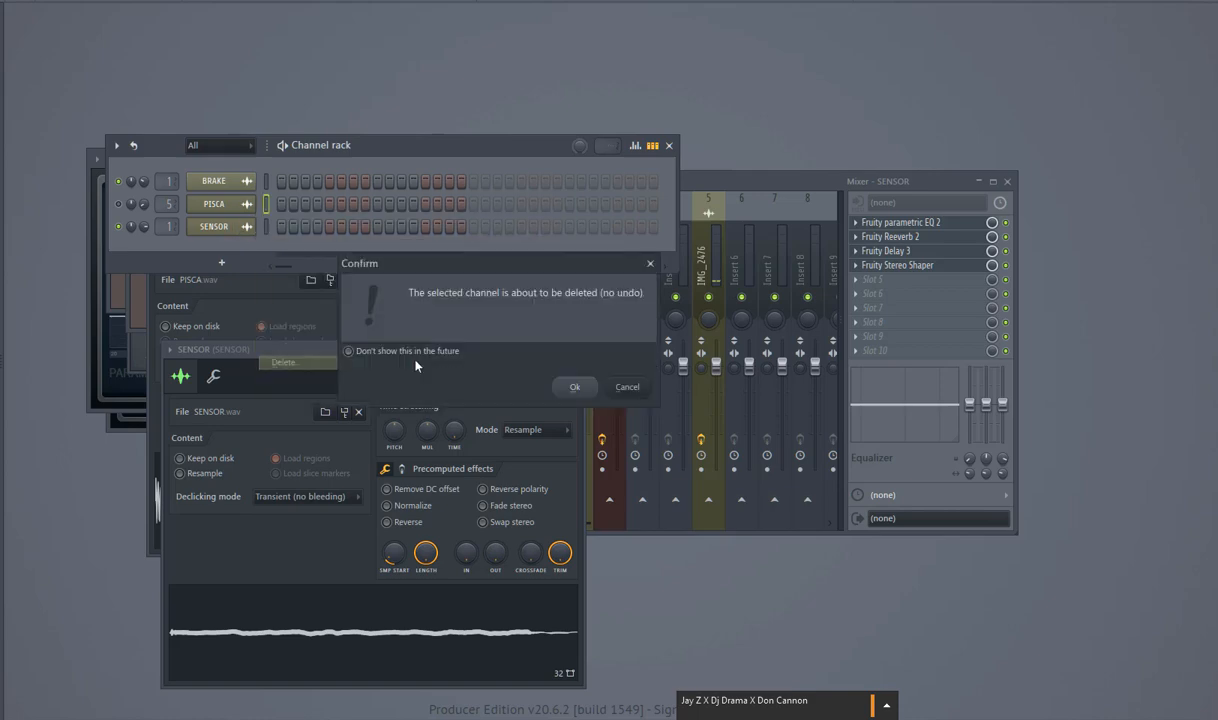
left_click(574, 388)
- Show the SENSOR channel's sampler settings again and move the channel rack clear of the open plugin windows
left_click(265, 204)
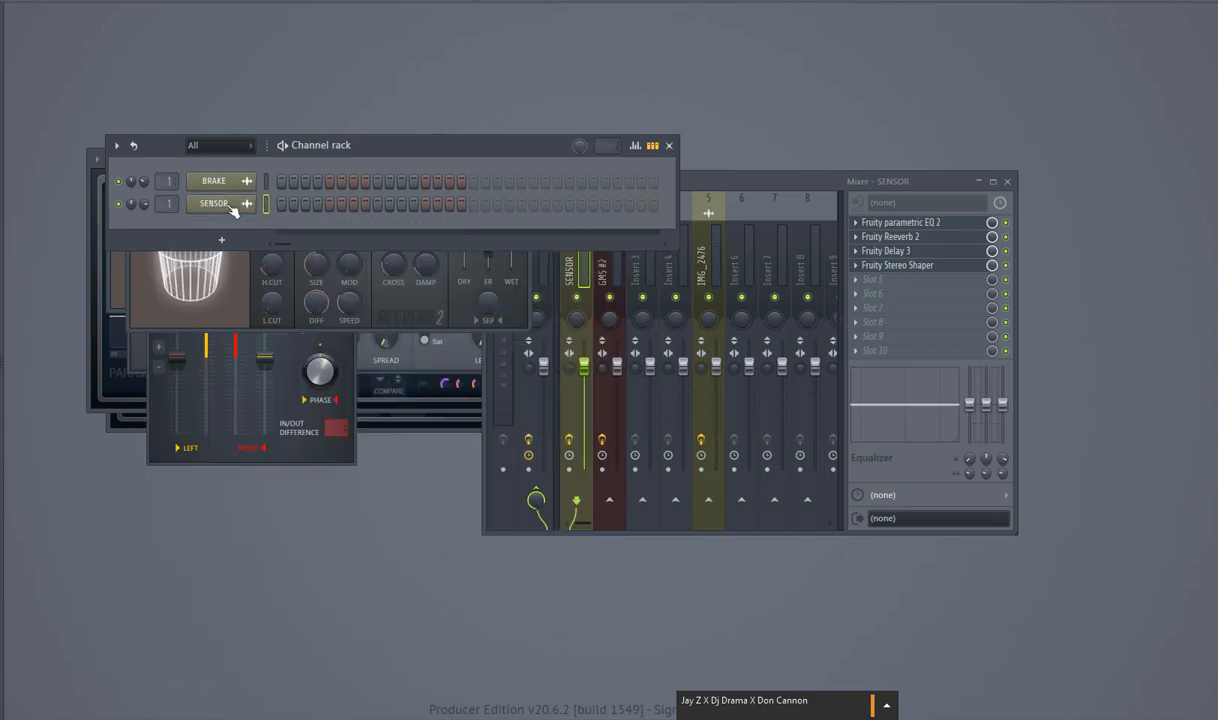
left_click(420, 153)
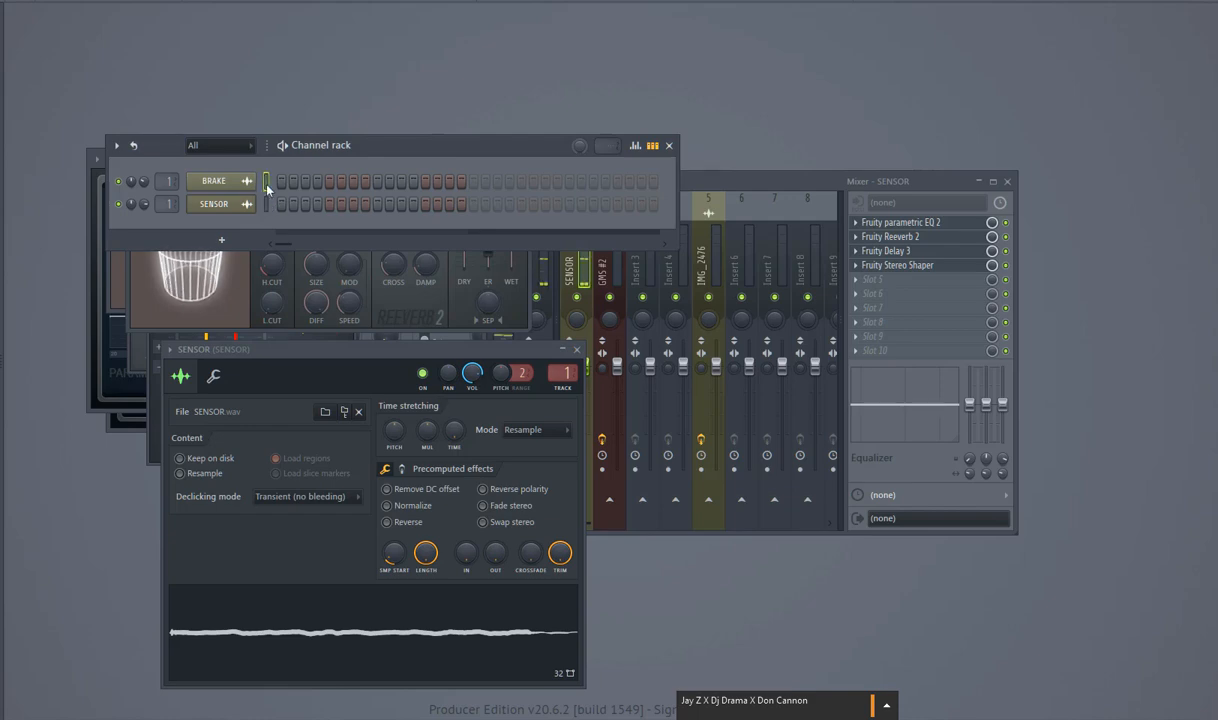
left_click_drag(373, 148, 403, 98)
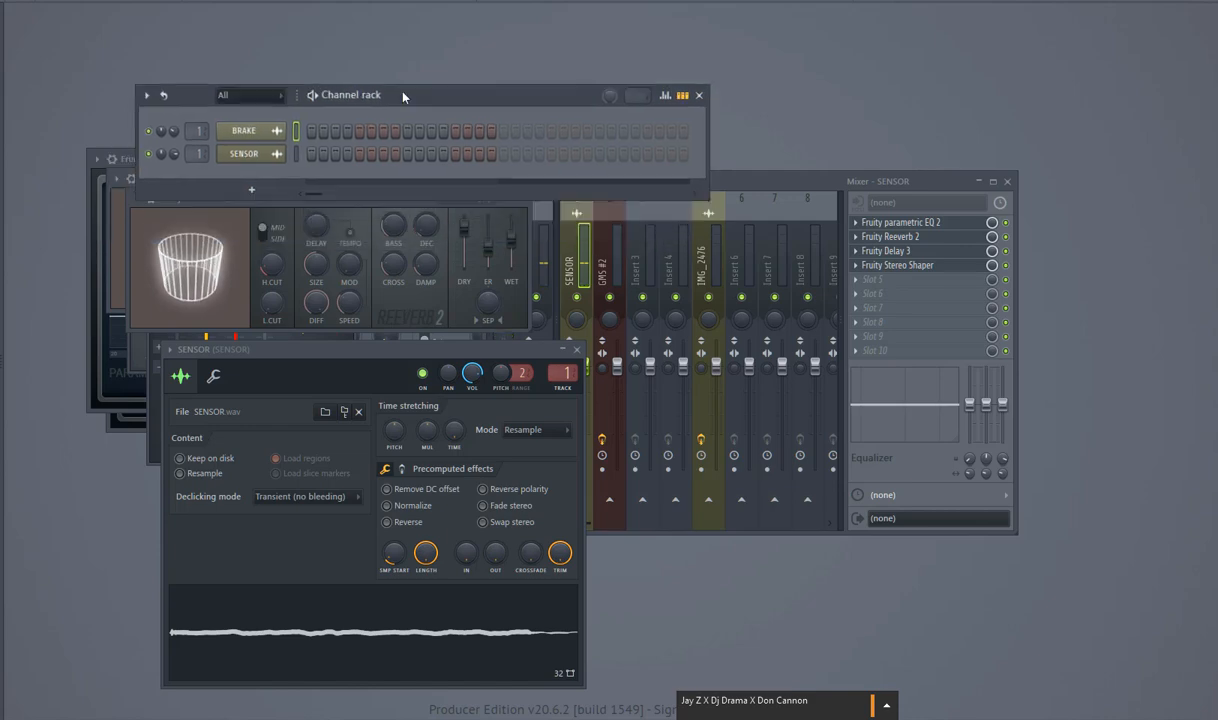
- Open the SENSOR channel in the piano roll and place a one-beat G3 note at the start of bar 1
right_click(264, 156)
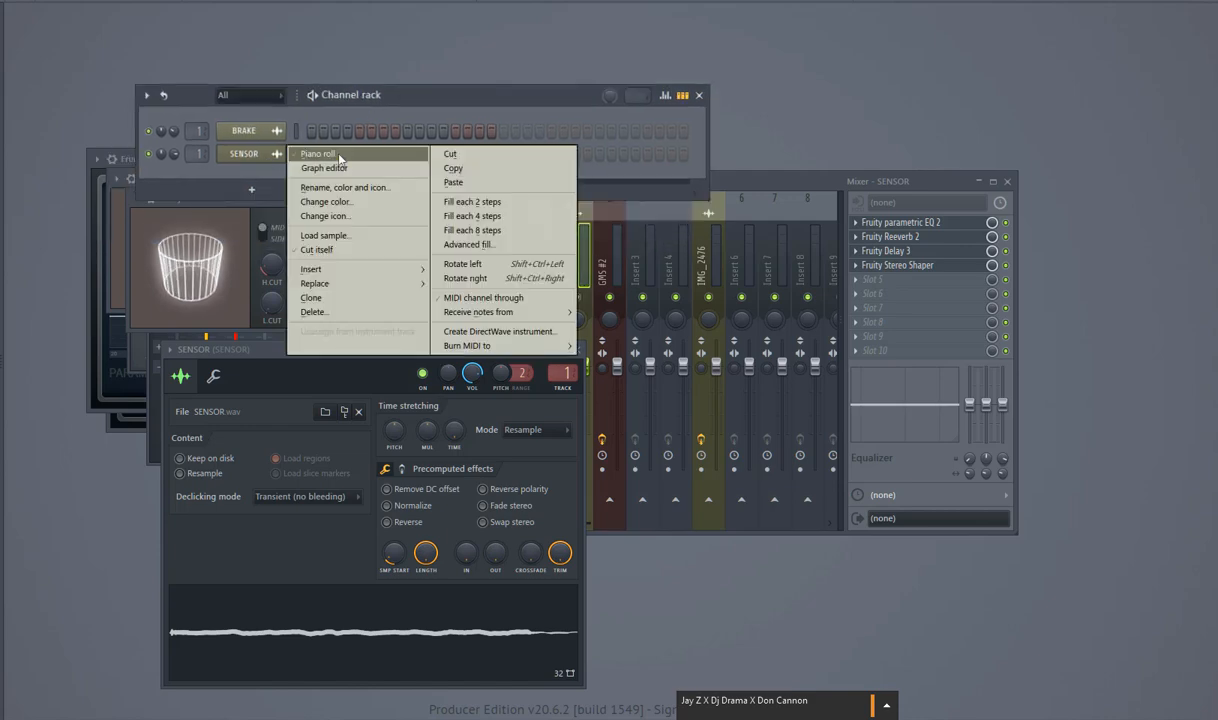
left_click(305, 154)
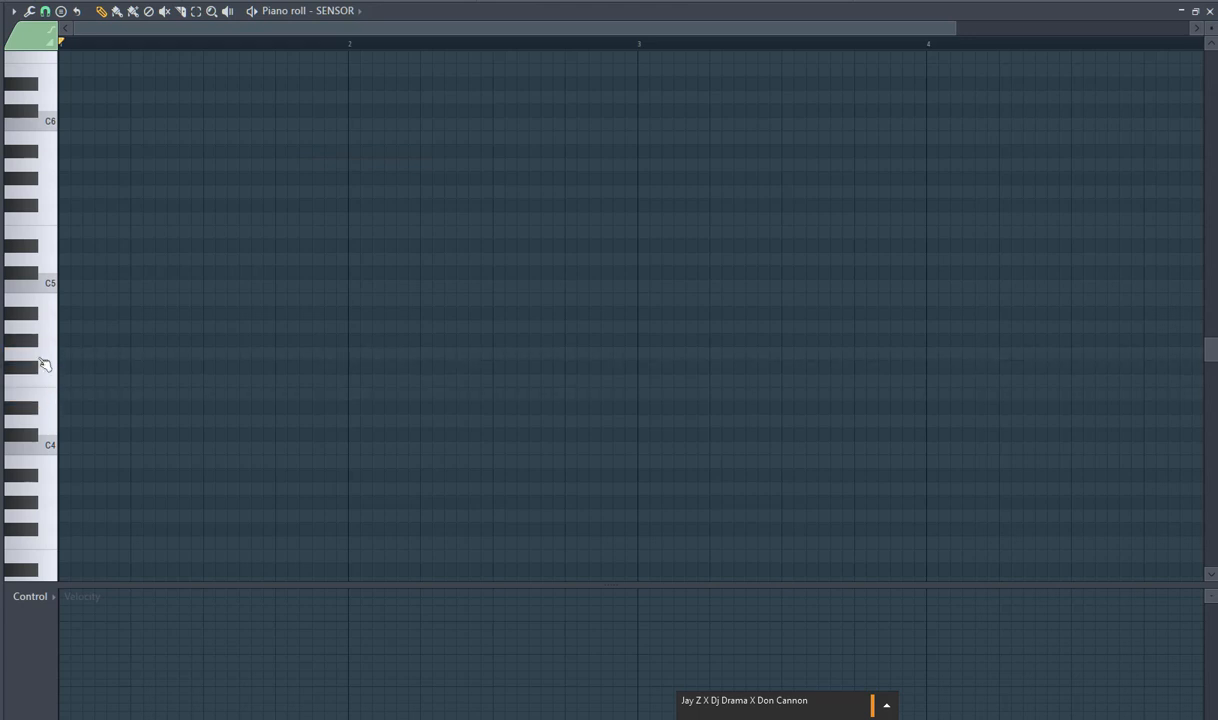
left_click_drag(65, 356, 41, 363)
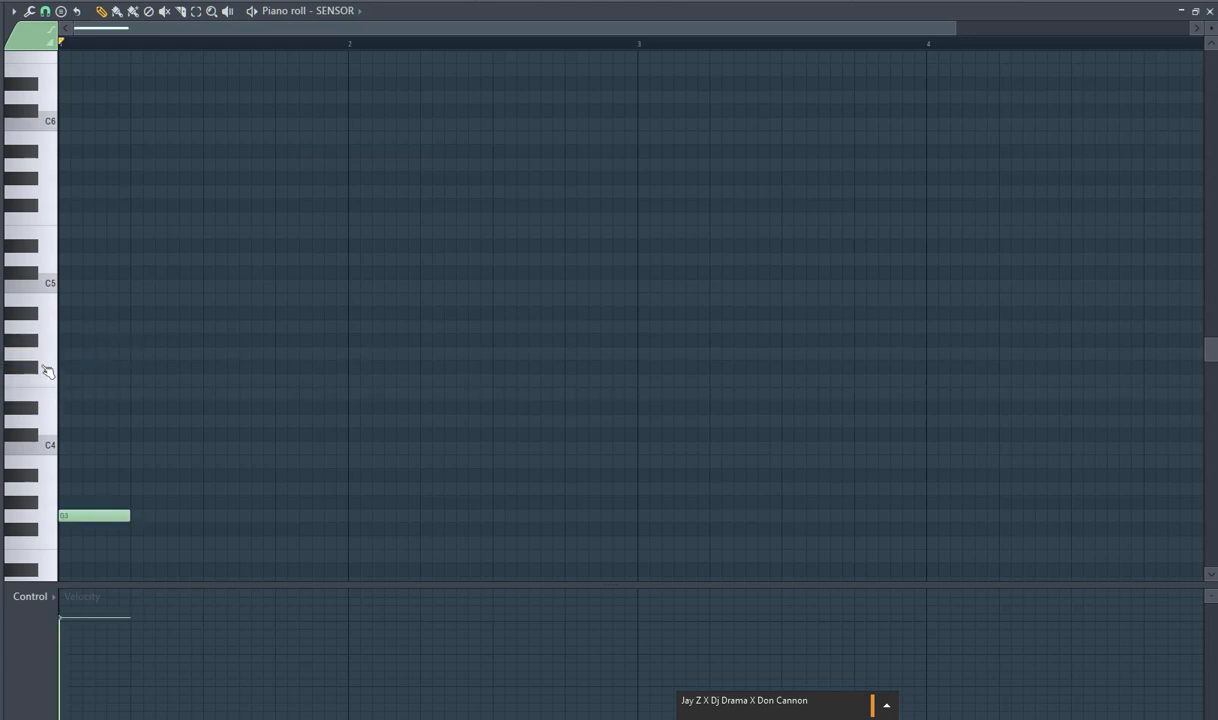
scroll(48, 371, "down", 3)
key("space")
key("space")
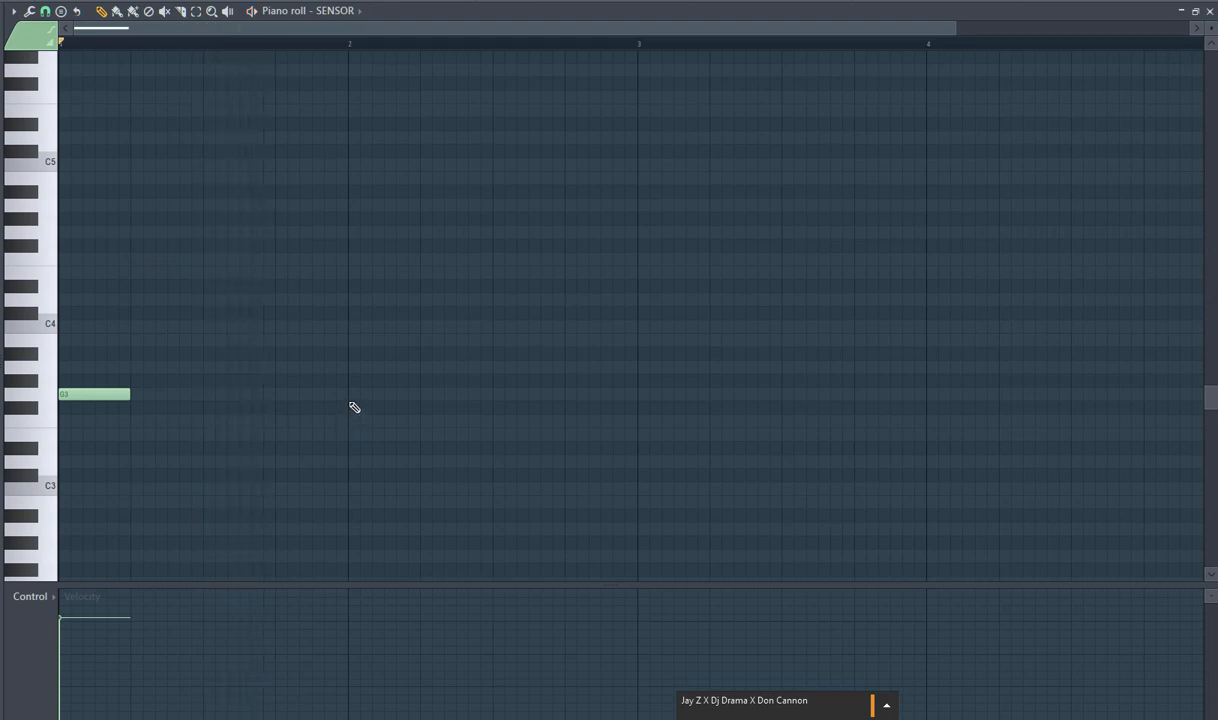
- Add one-beat SENSOR notes during playback: G3 on beat 4 of bar 1, G3 on beat 3 and A#3 on beat 4 of bar 2
key("space")
left_click(295, 396)
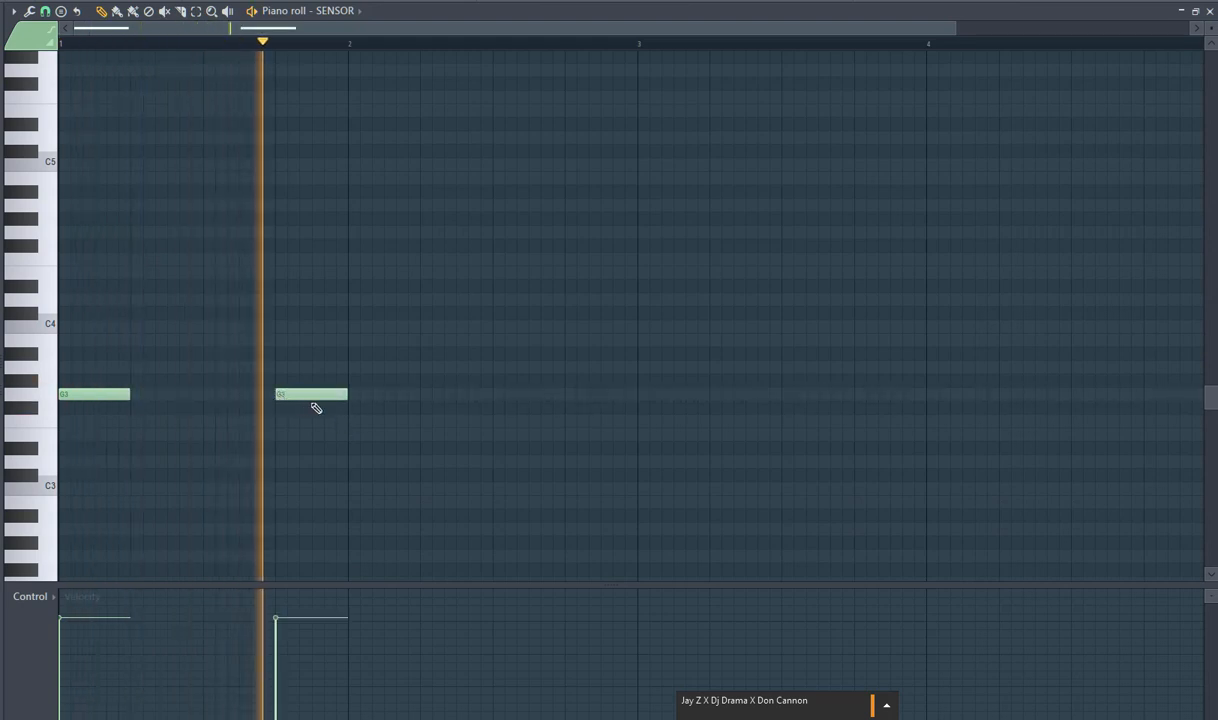
left_click(496, 394)
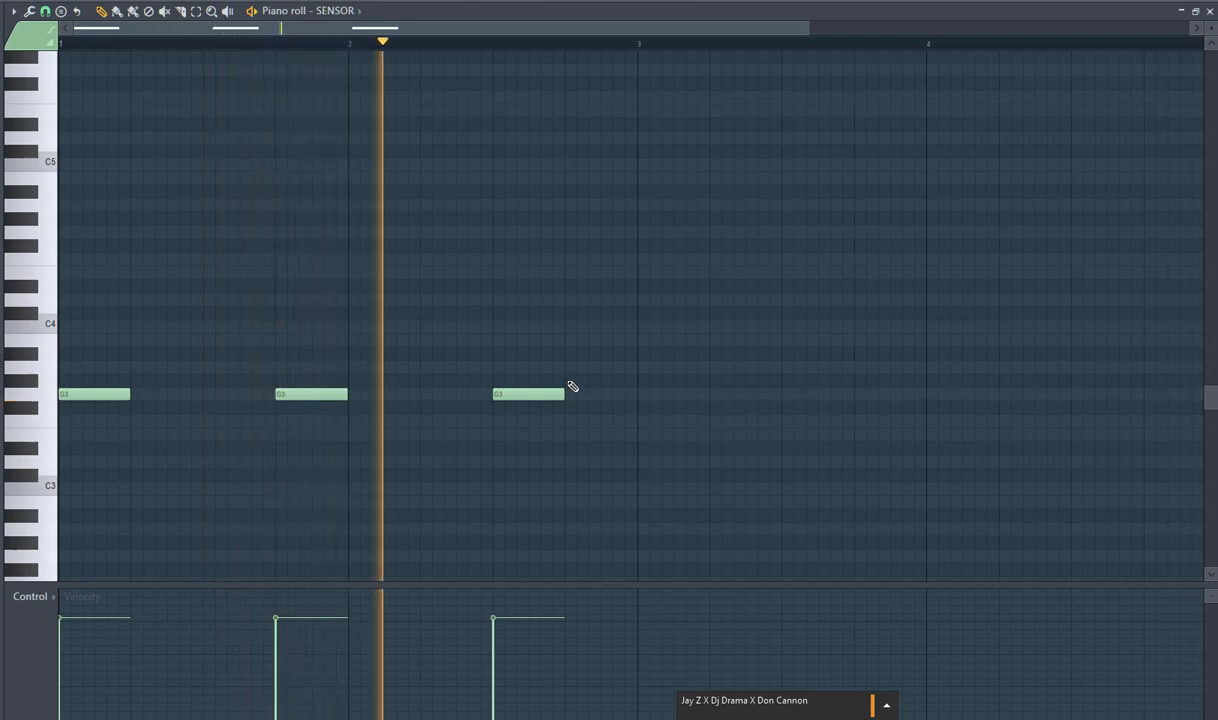
key("space")
left_click(568, 355)
key("space")
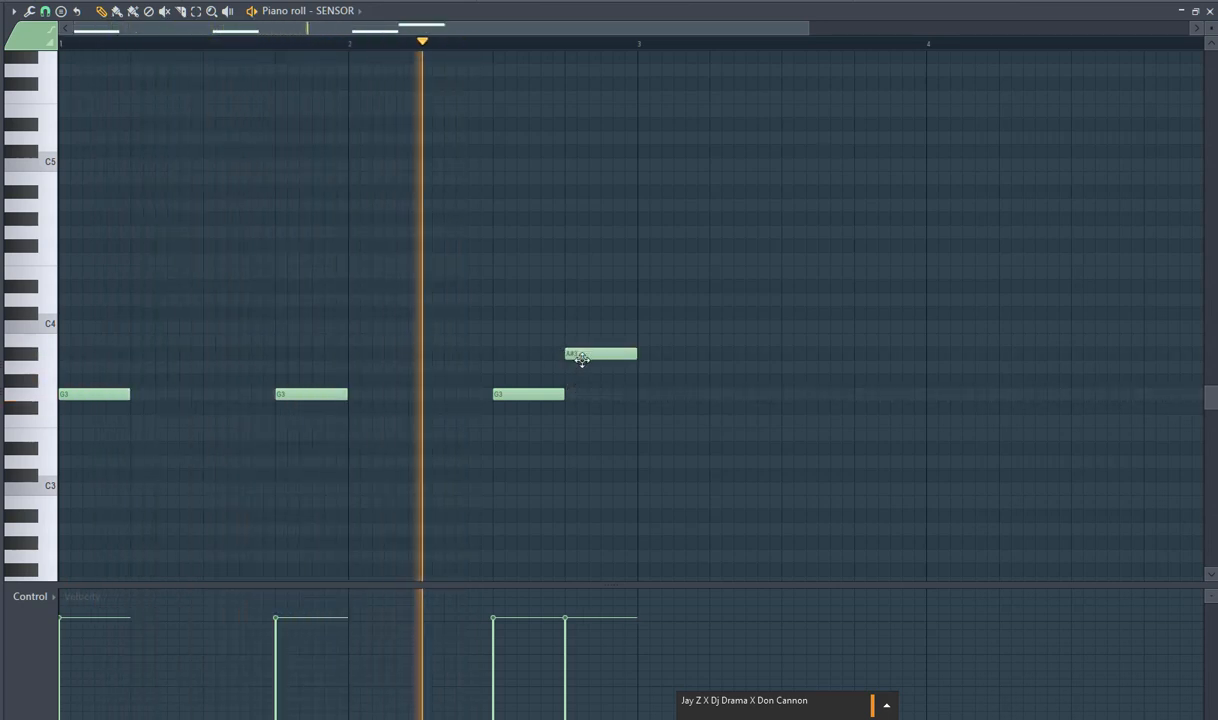
- Return to the channel rack and place a single BRAKE hit on step 21 of the pattern
key("F7")
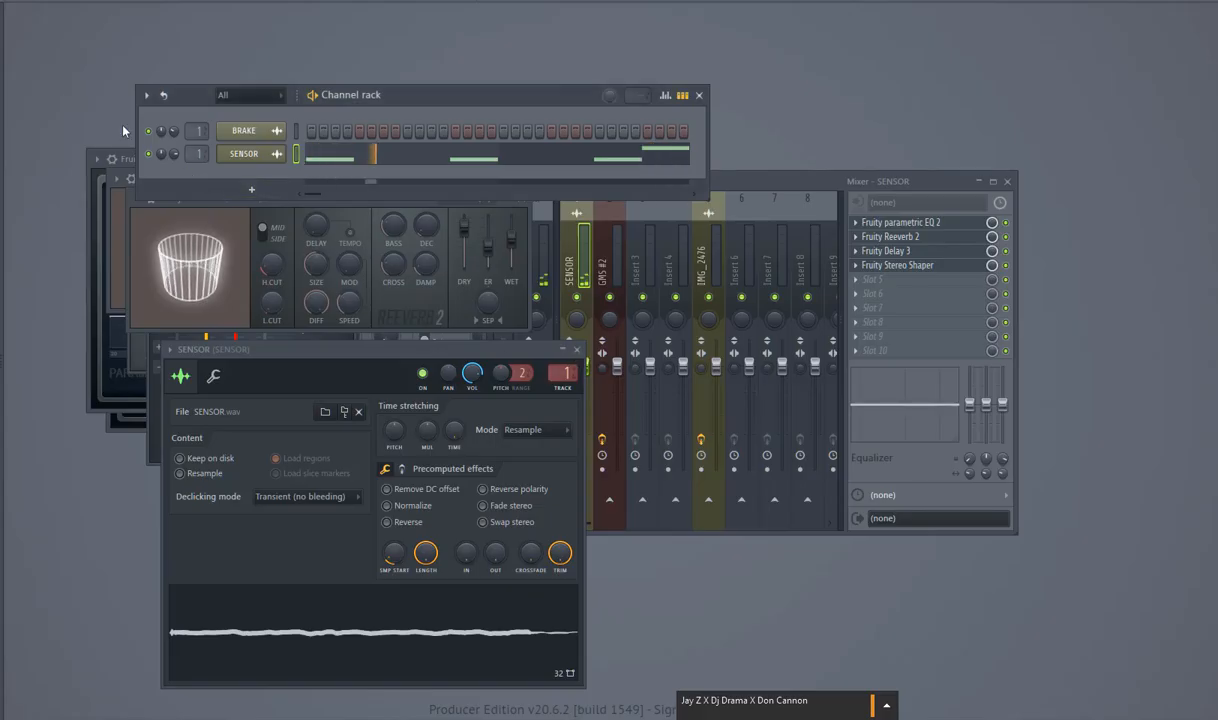
left_click(599, 133)
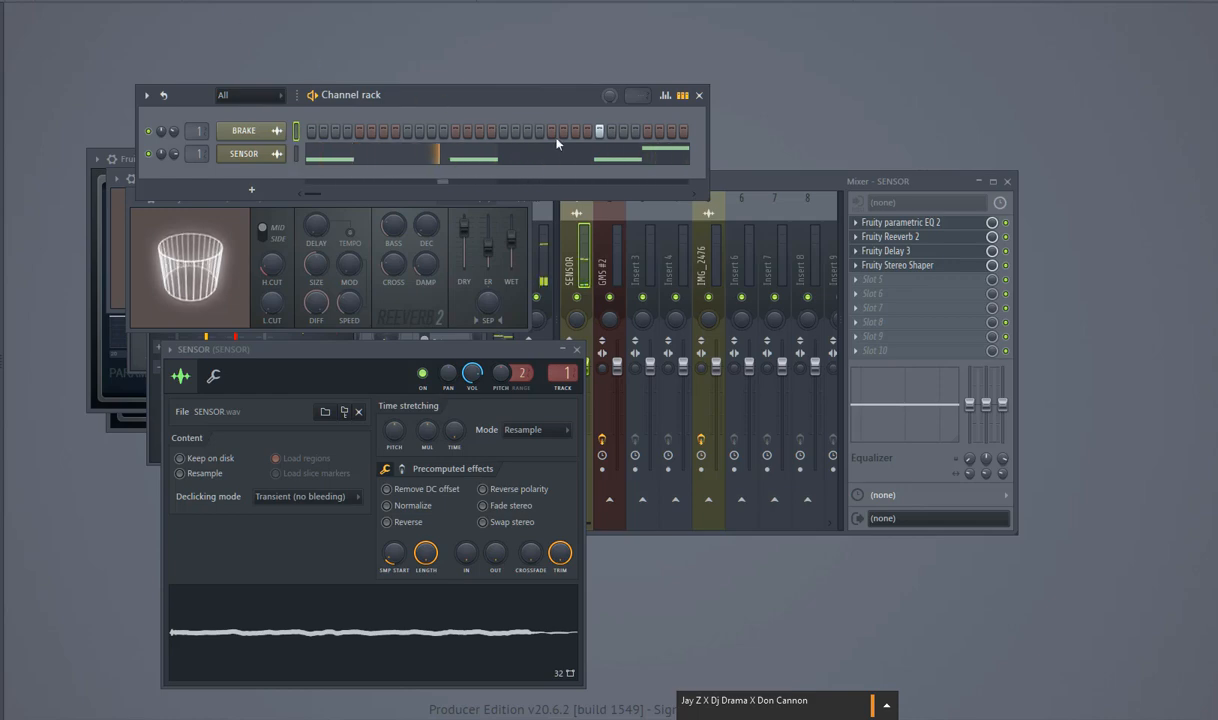
left_click(601, 132)
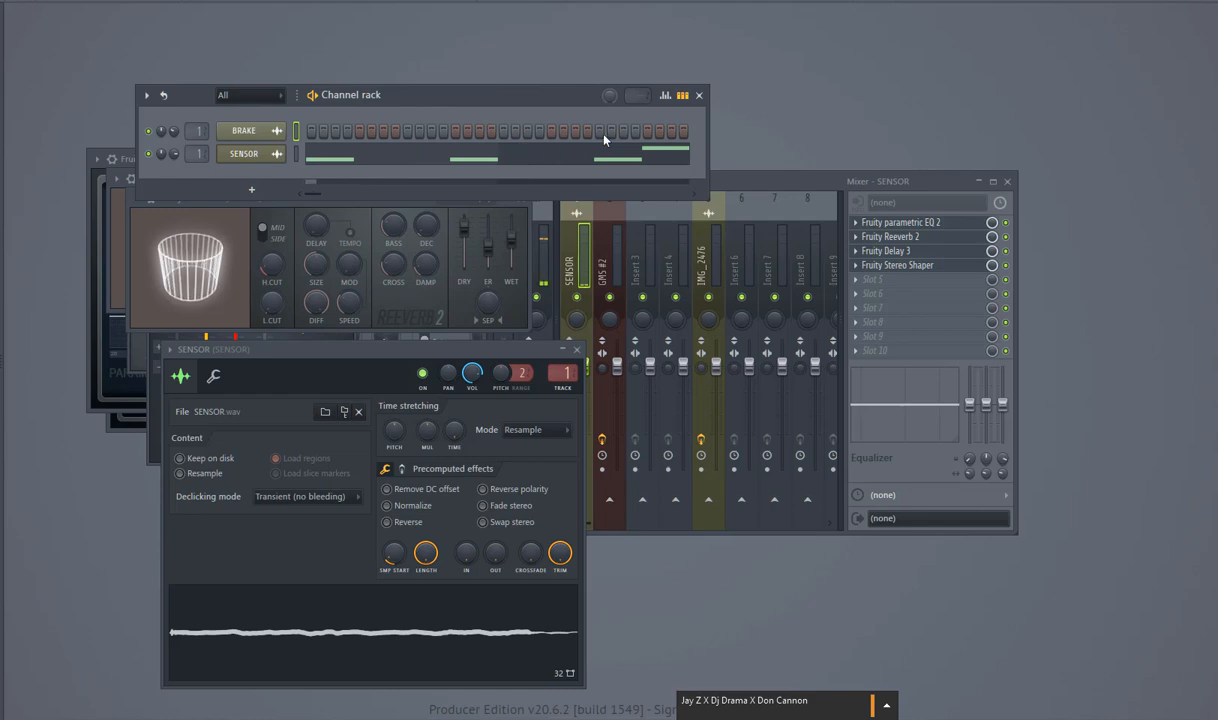
left_click(551, 132)
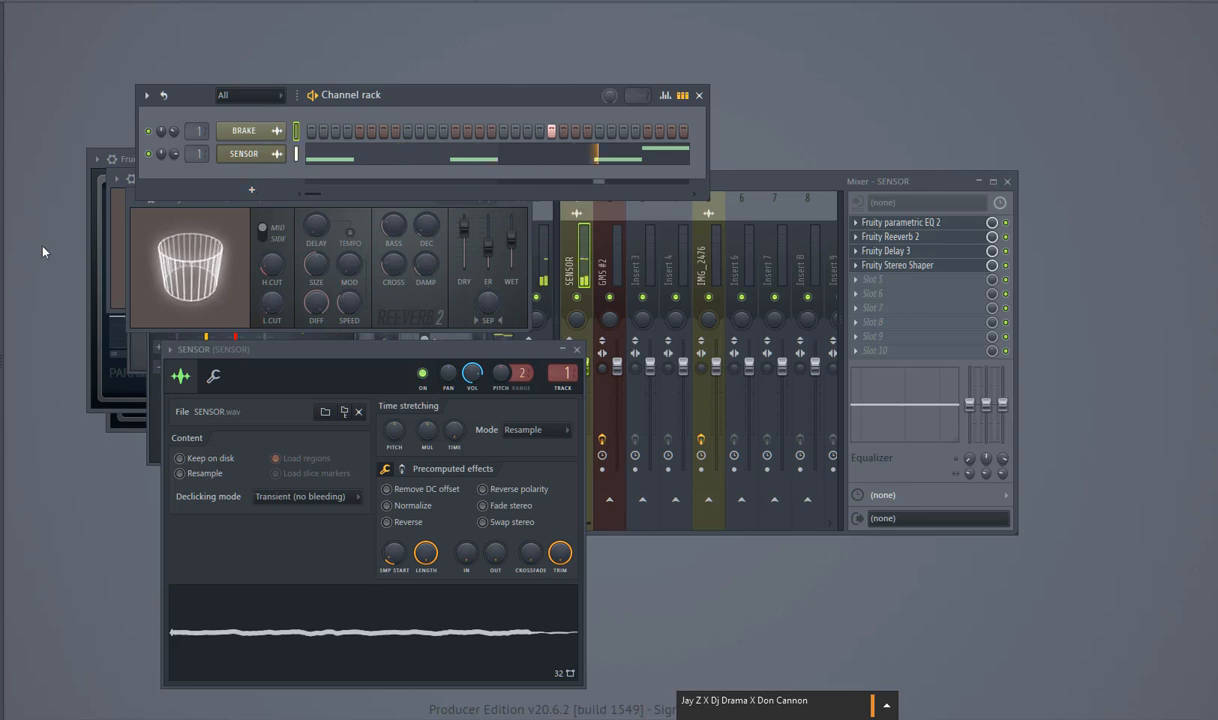
- Add the GMS synthesizer from the Synth classic plugins as a new channel in the channel rack
right_click(235, 160)
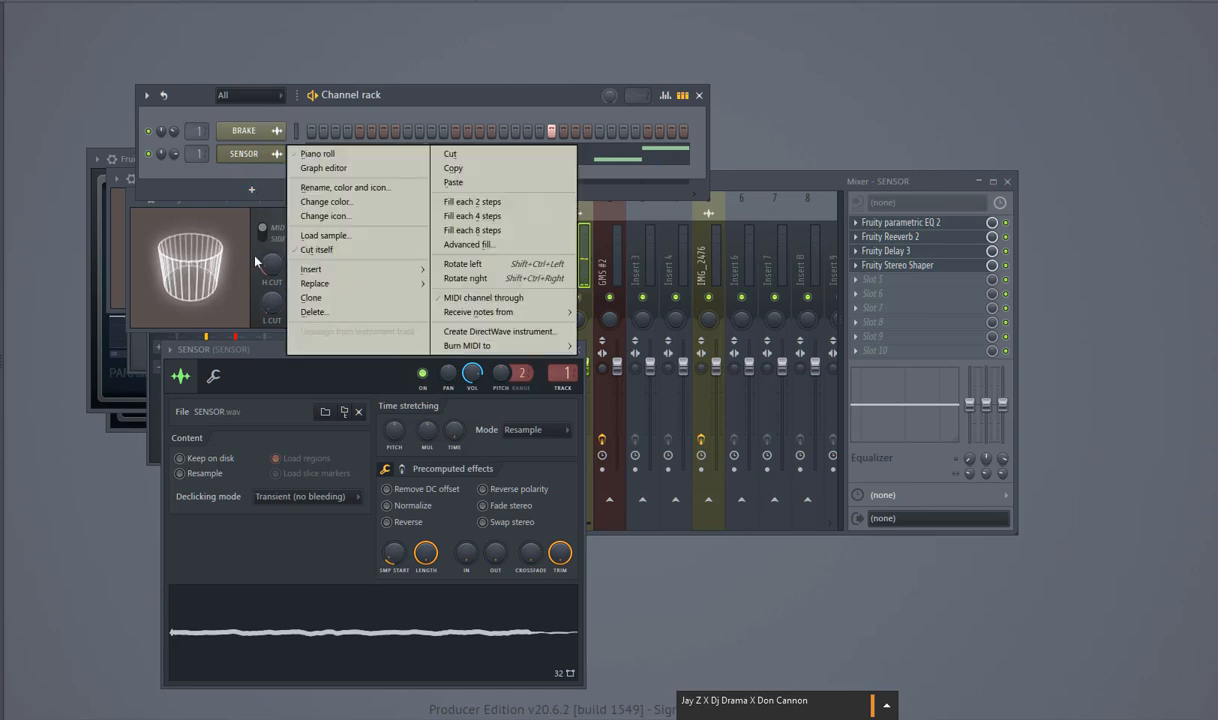
left_click(76, 489)
middle_click(76, 489)
mouse_move(271, 690)
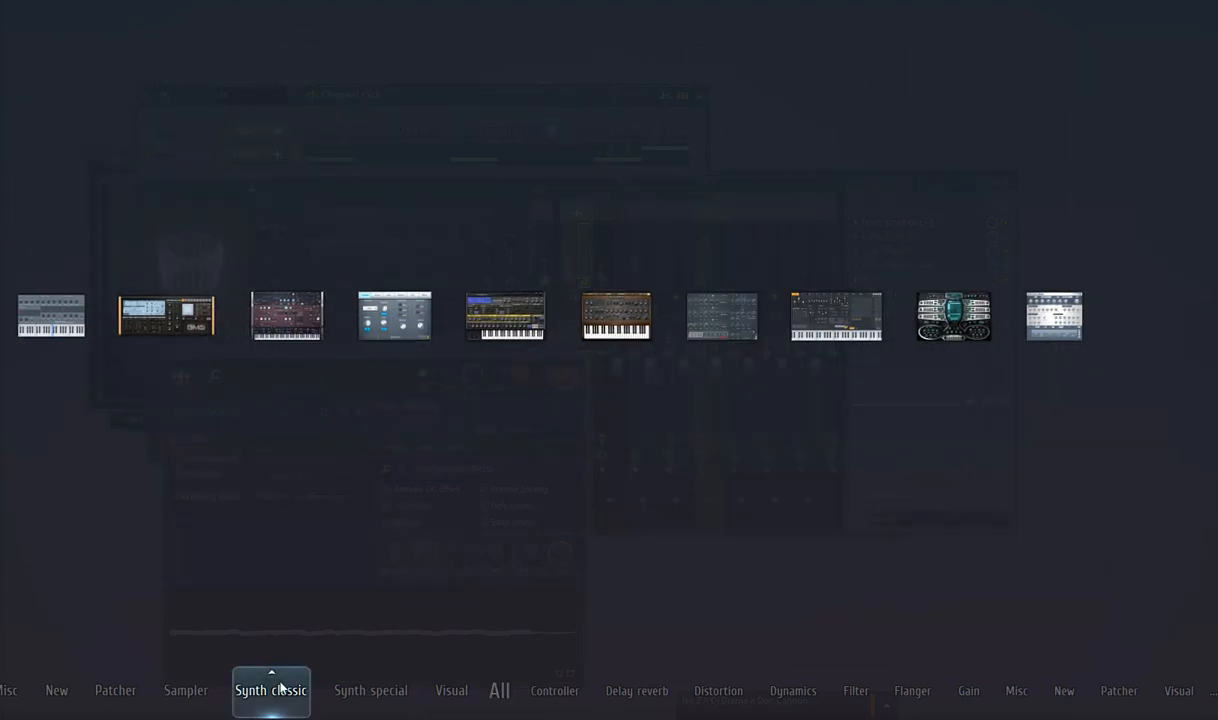
left_click_drag(165, 316, 243, 161)
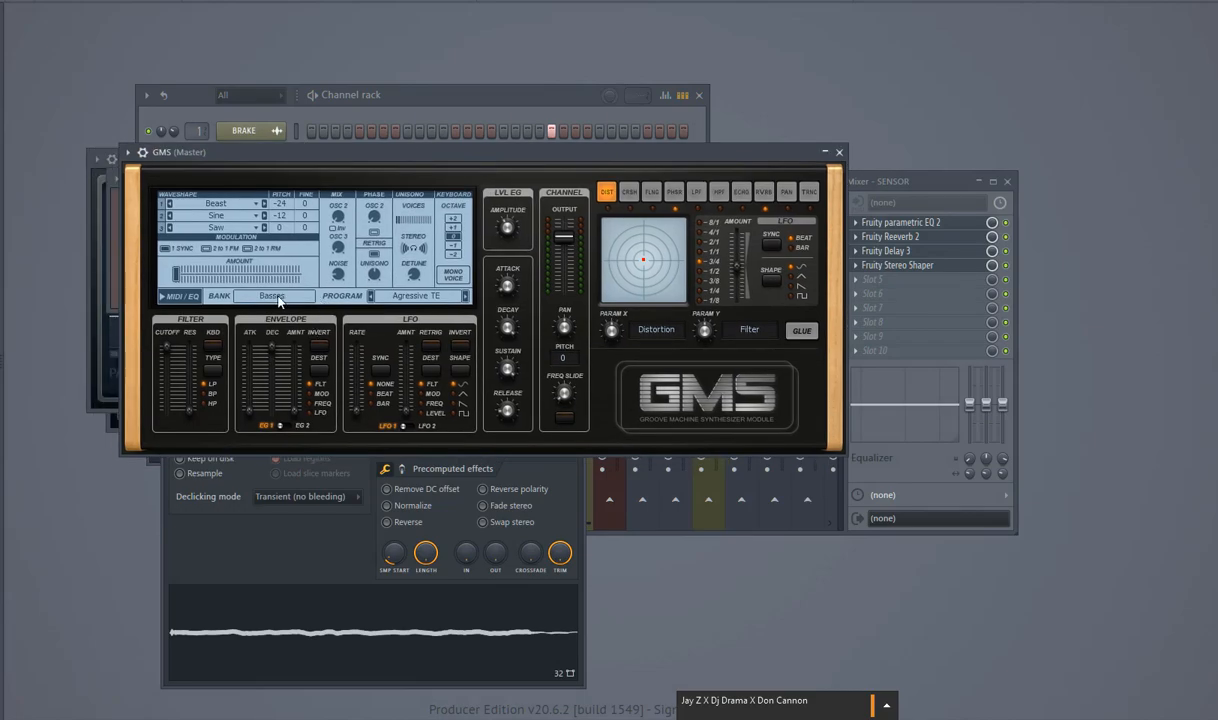
- Load the Disco Fuzz TE preset from the Basses bank in GMS and close the presets library
left_click(278, 300)
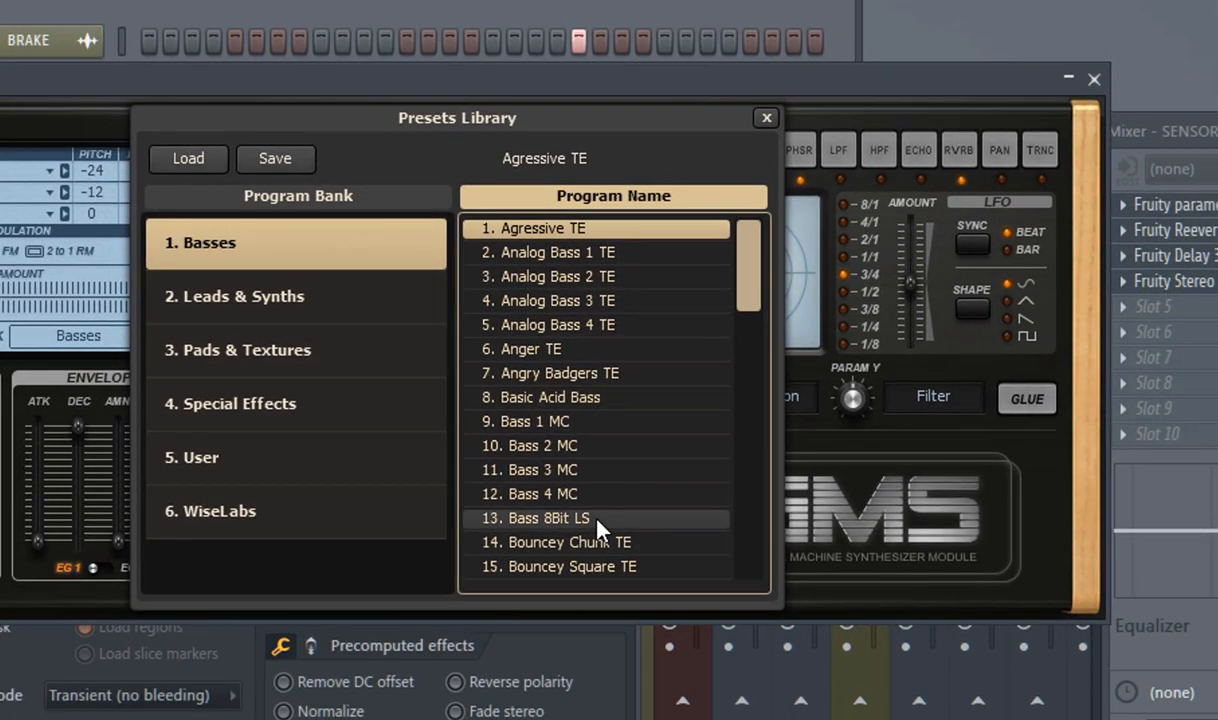
scroll(597, 527, "down", 7)
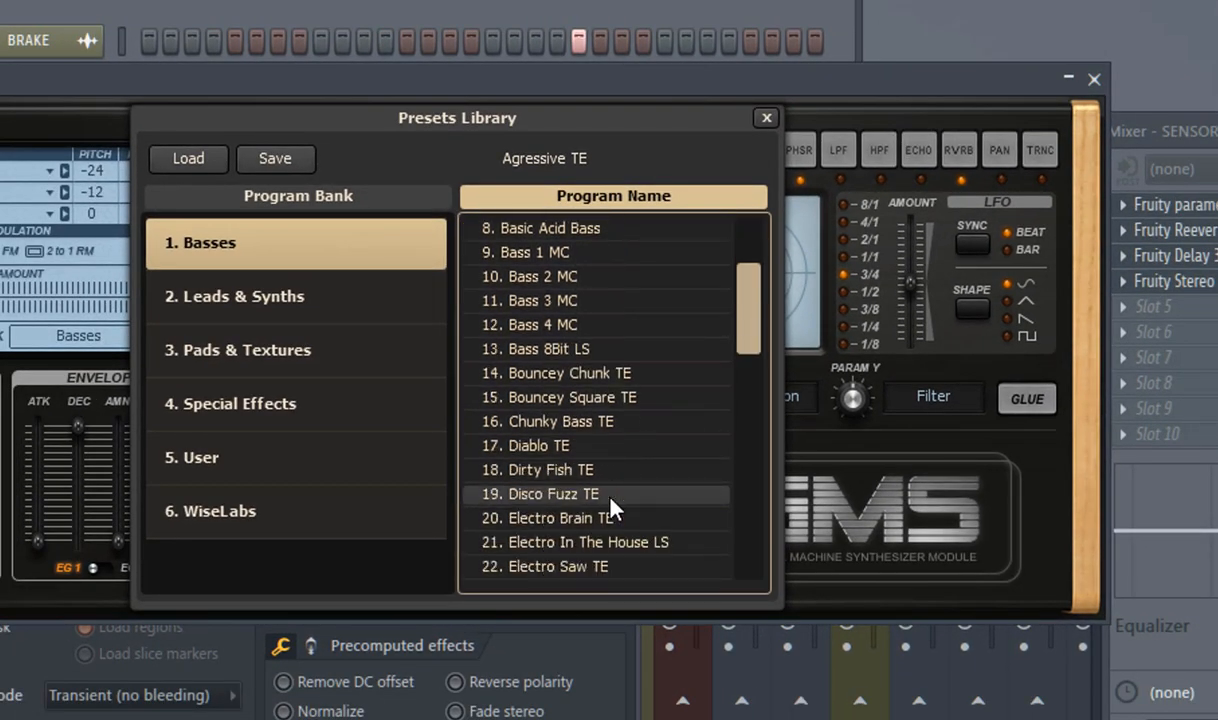
left_click(611, 498)
left_click(875, 62)
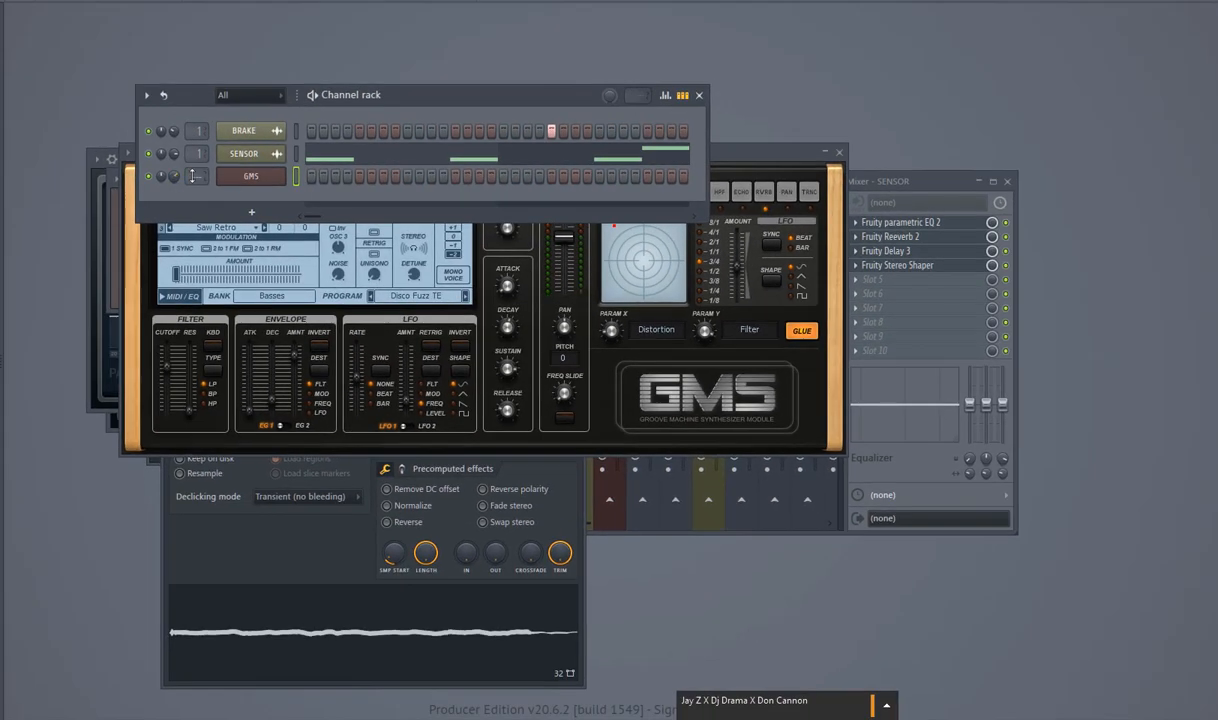
- Draw a long A#3 note for GMS in the piano roll, from the start of bar 1 to just past the start of bar 2
right_click(100, 118)
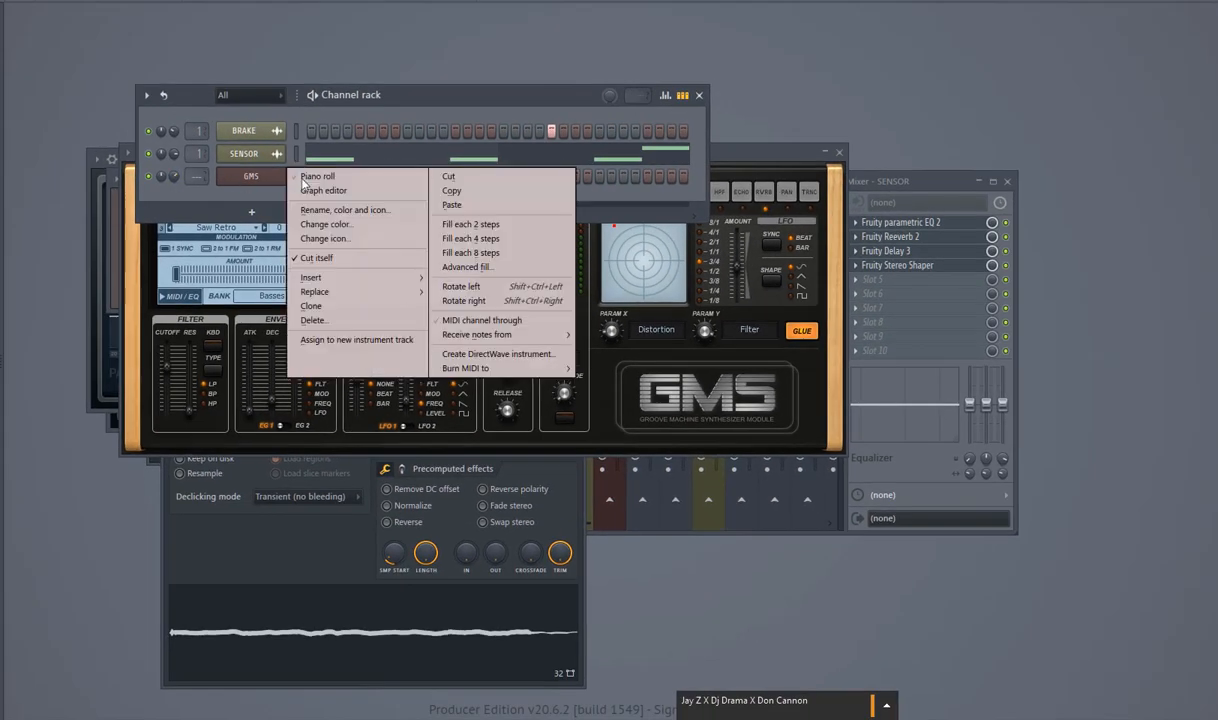
left_click(303, 181)
key("space")
left_click_drag(73, 381, 28, 204)
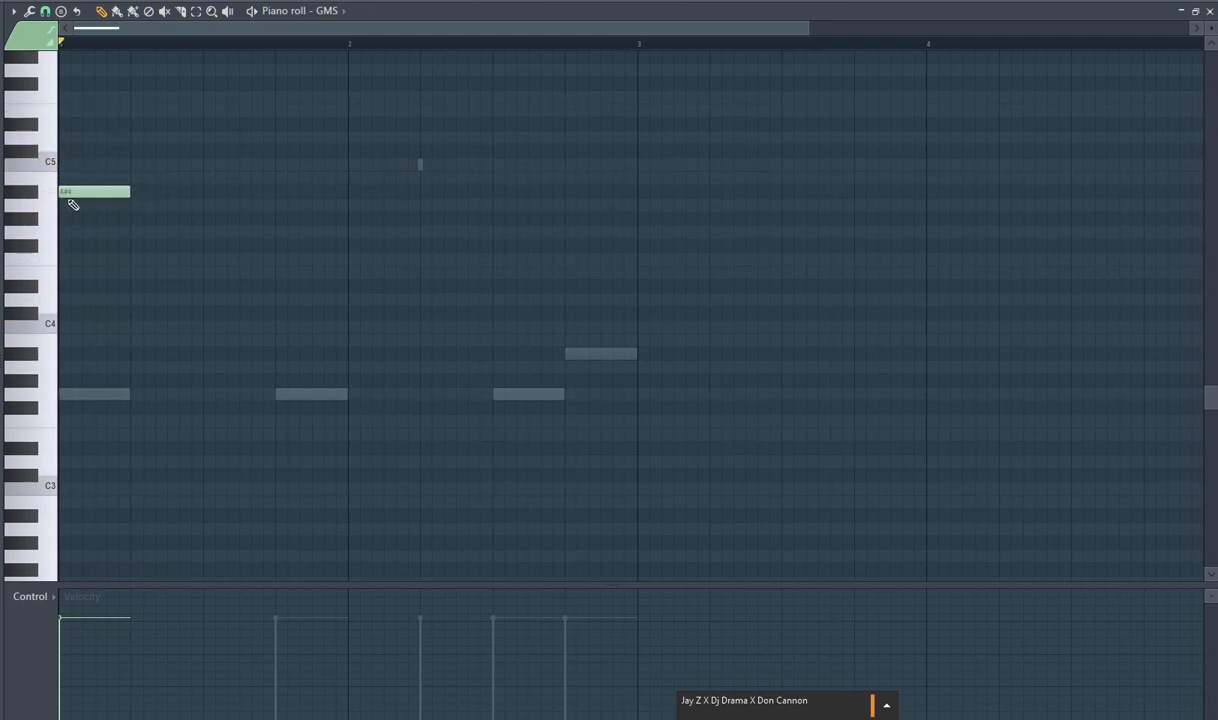
left_click_drag(131, 354, 362, 354)
key("space")
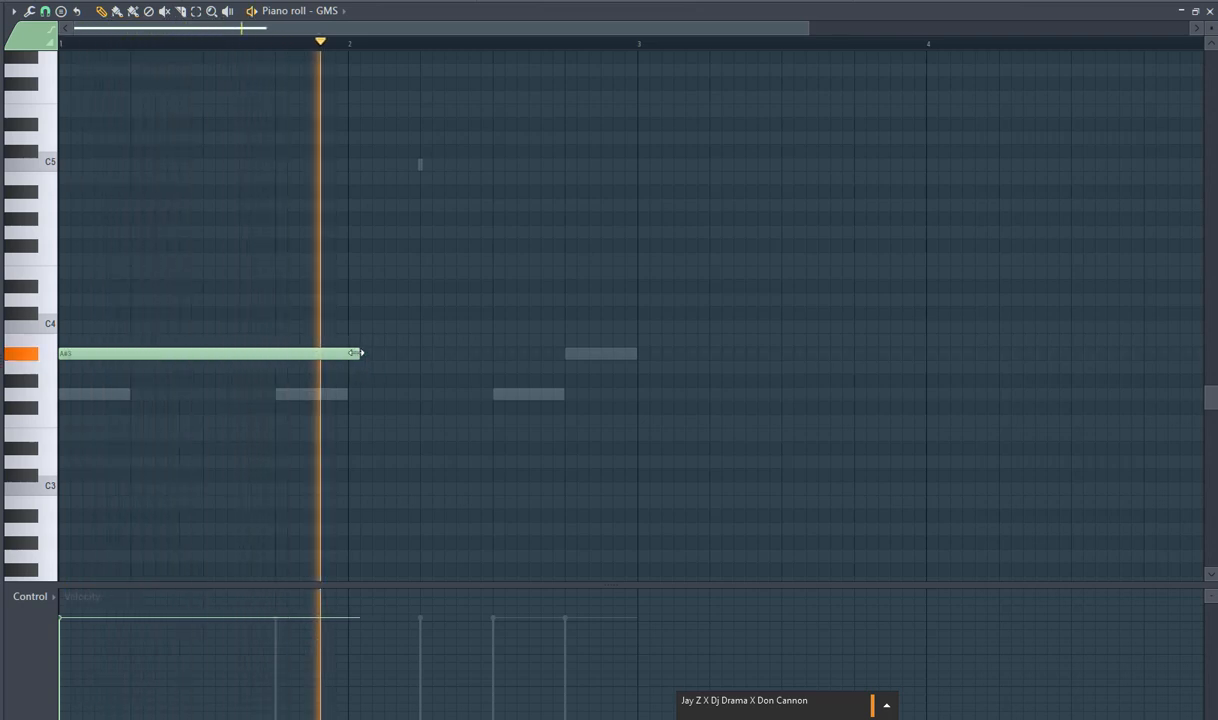
key("F7")
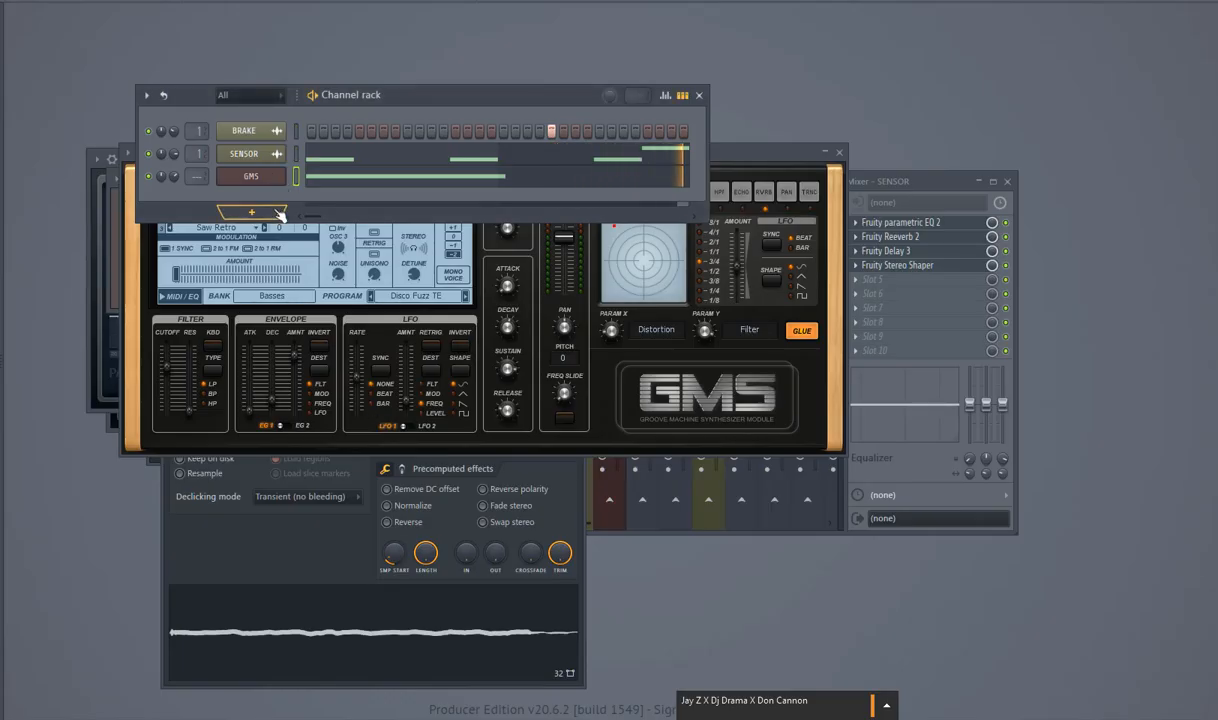
- Clone the GMS channel in the channel rack
left_click_drag(223, 220, 194, 204)
right_click(224, 168)
left_click(300, 290)
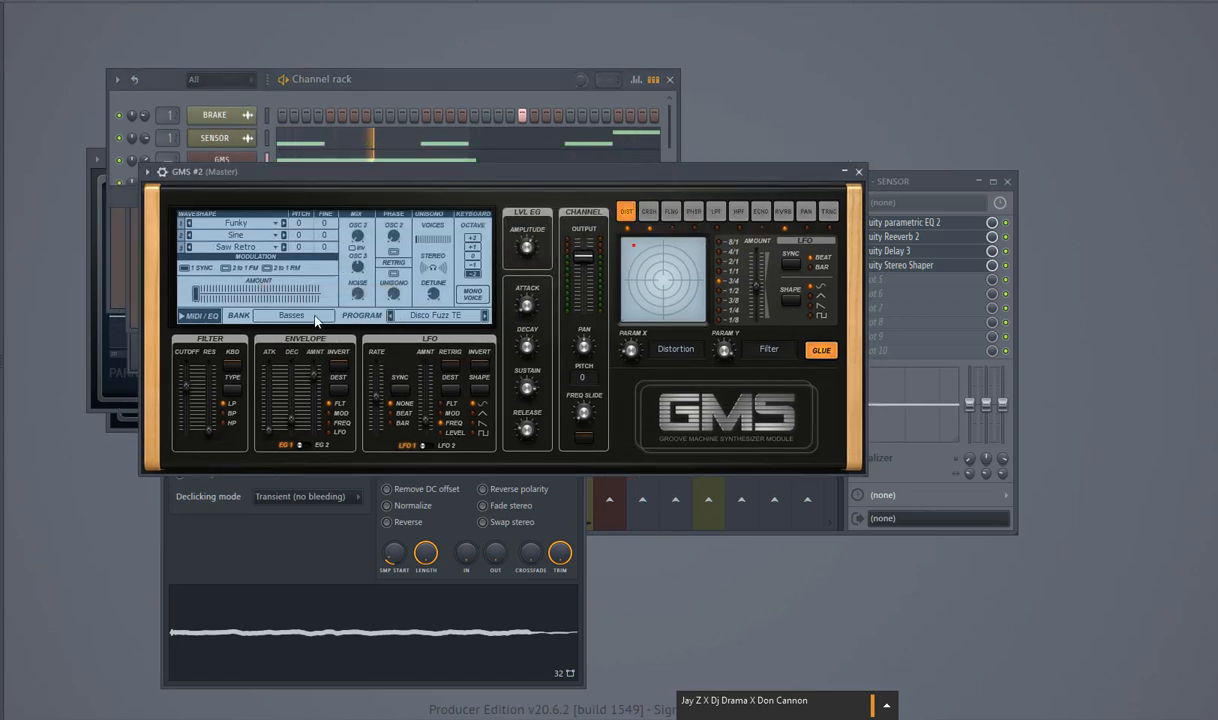
- Load the BP Chords TE preset from the Leads & Synths bank in the cloned GMS #2
left_click(311, 317)
left_click(379, 292)
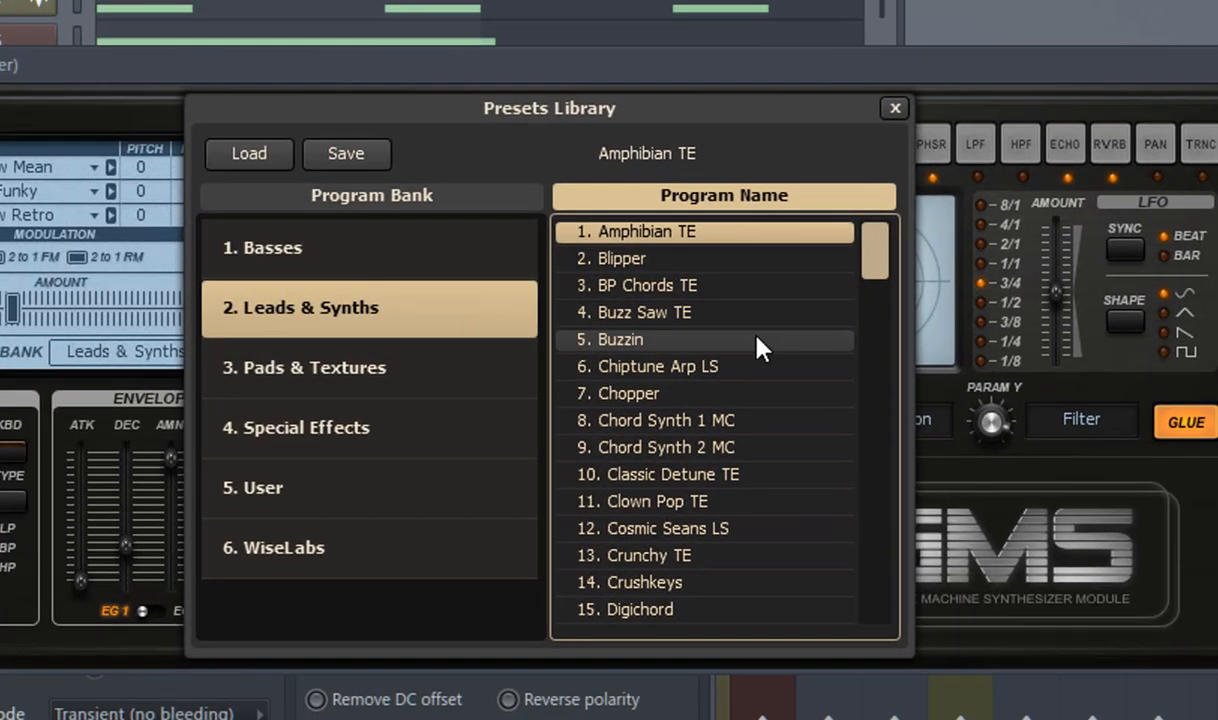
double_click(735, 287)
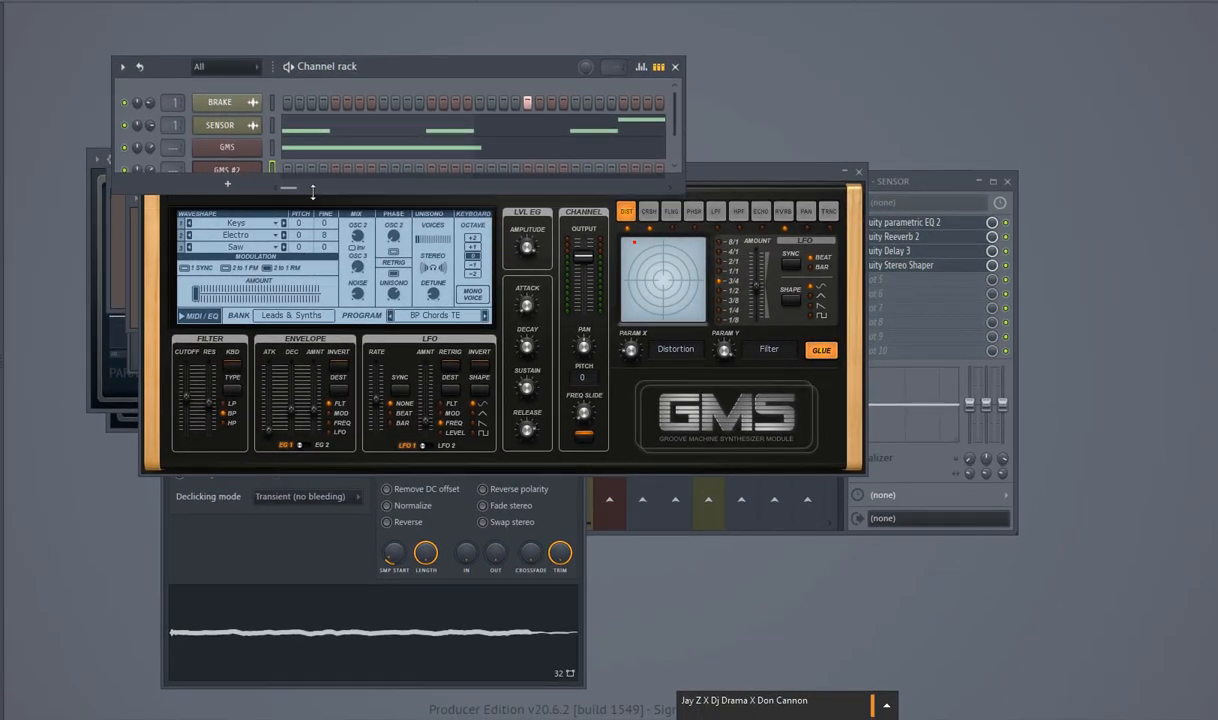
- For GMS #2, build two bars of one-beat chords: A#3, F4, A#4, A#5 on beats 1–3 and A#3, F#4, C#5, F#5 on beat 4
left_click_drag(312, 192, 310, 220)
right_click(254, 183)
left_click(287, 168)
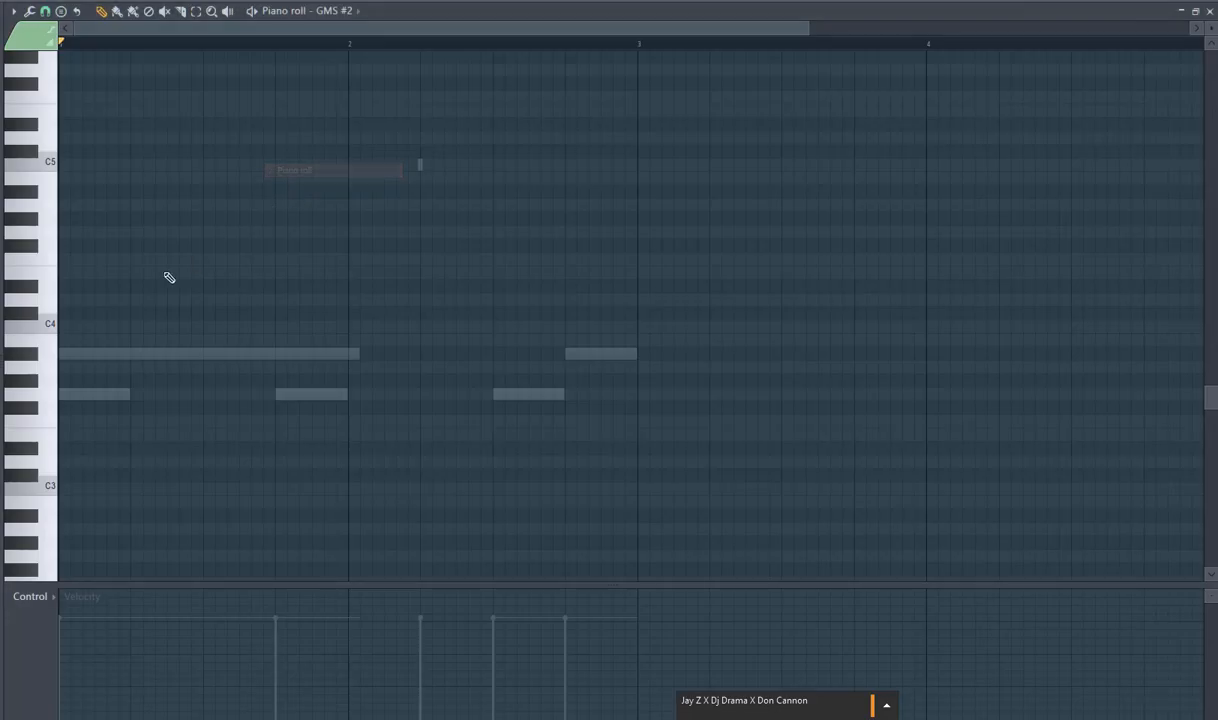
left_click_drag(85, 394, 63, 394)
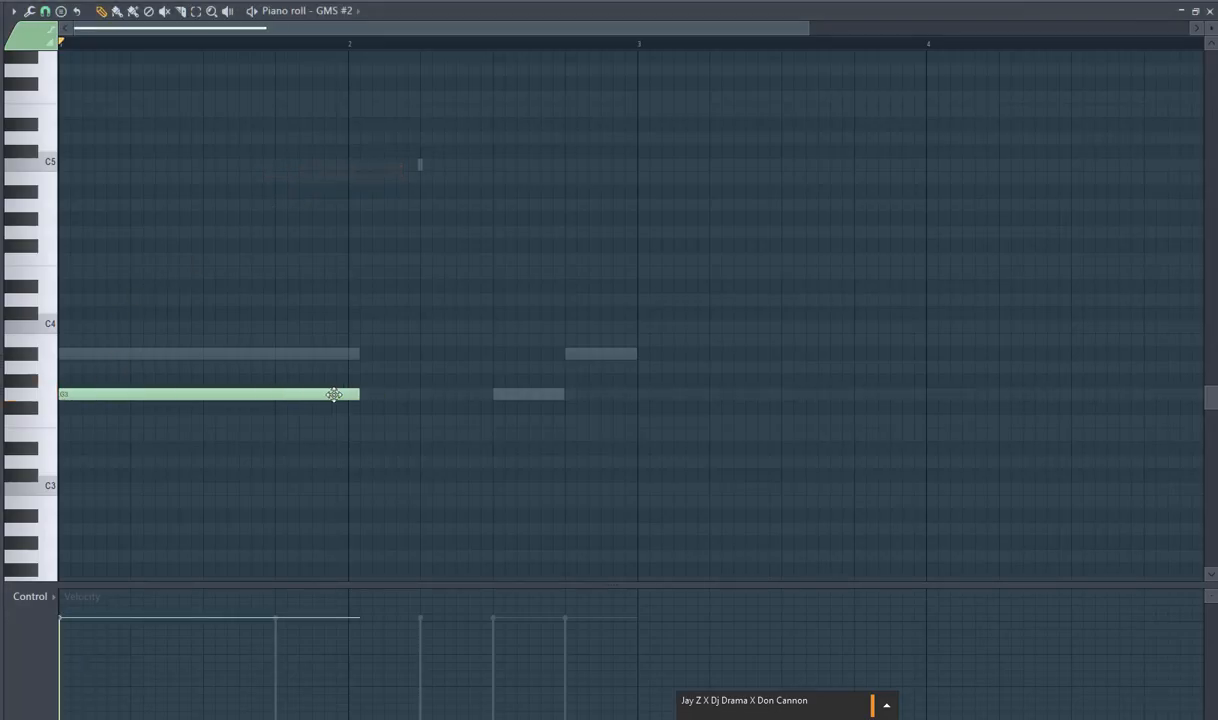
left_click_drag(355, 394, 129, 394)
left_click(96, 341)
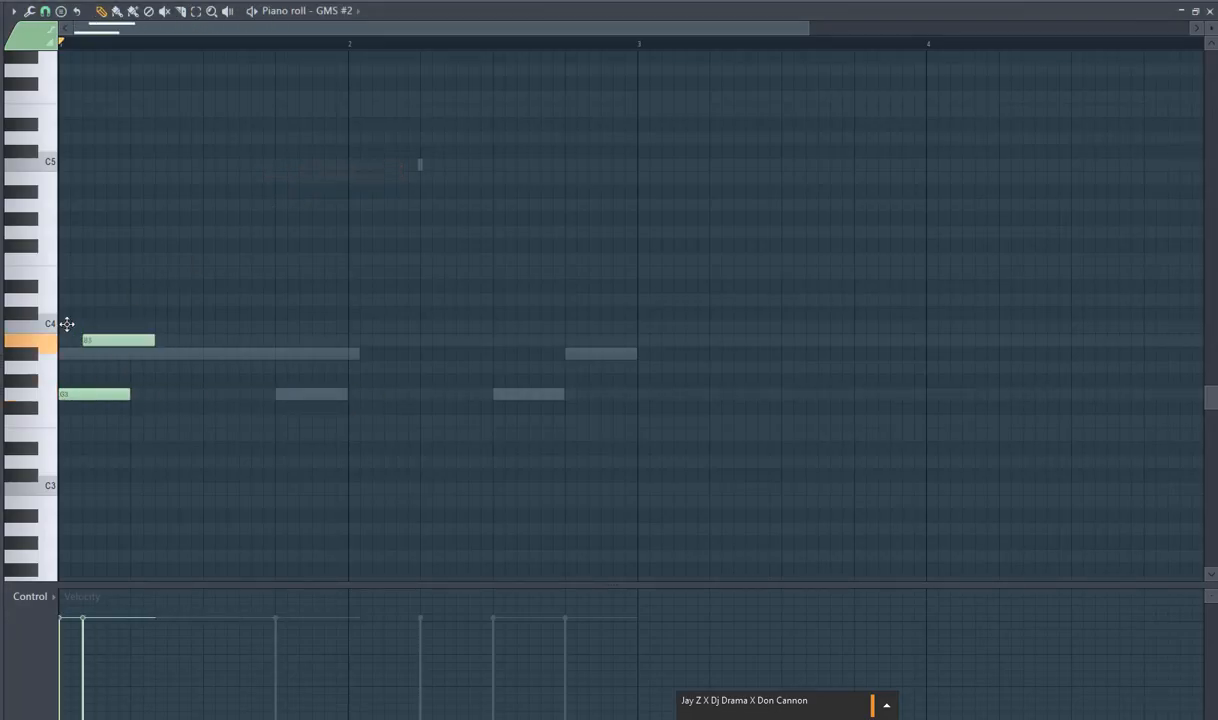
left_click_drag(66, 323, 49, 316)
left_click(73, 273)
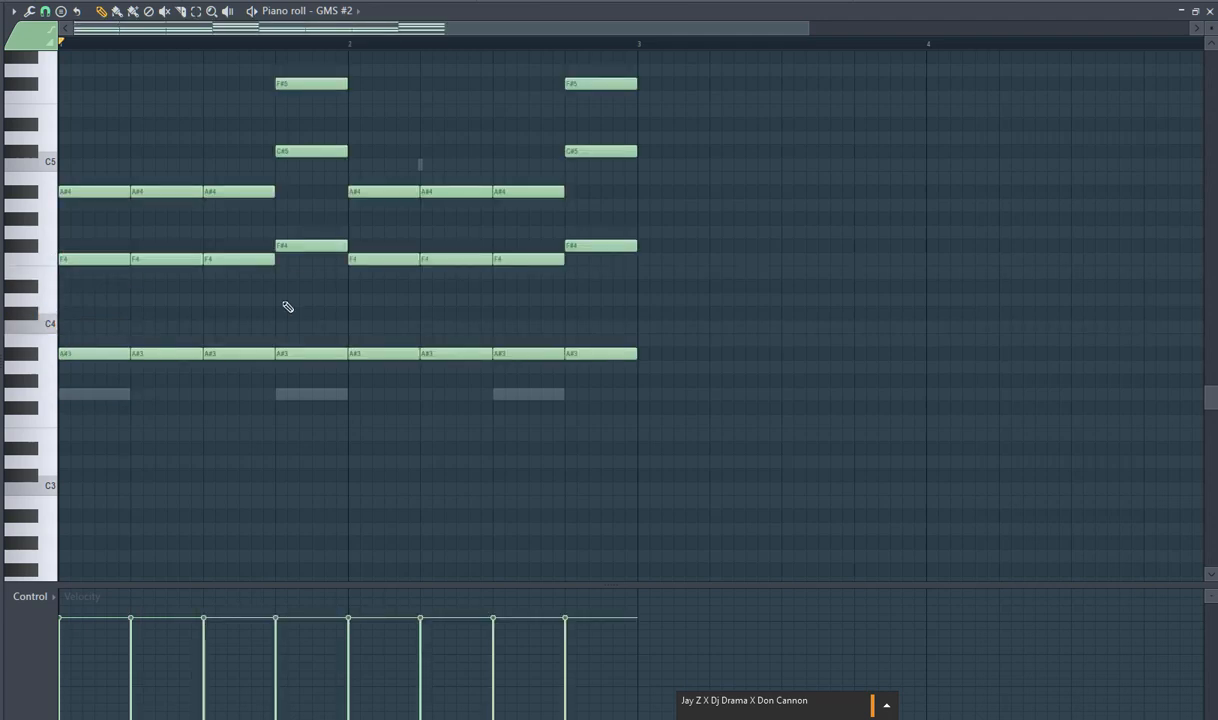
scroll(336, 319, "up", 1)
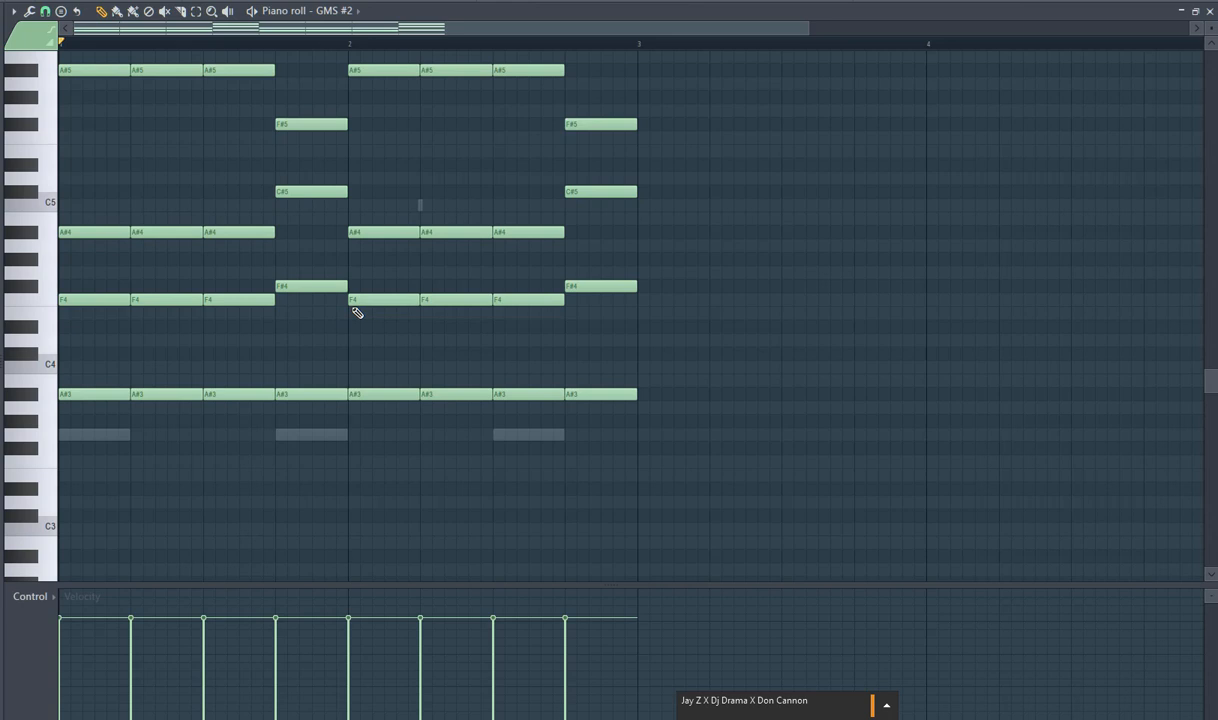
- Audition the chord pattern and route the GMS #2 channel to mixer track 3
key("space")
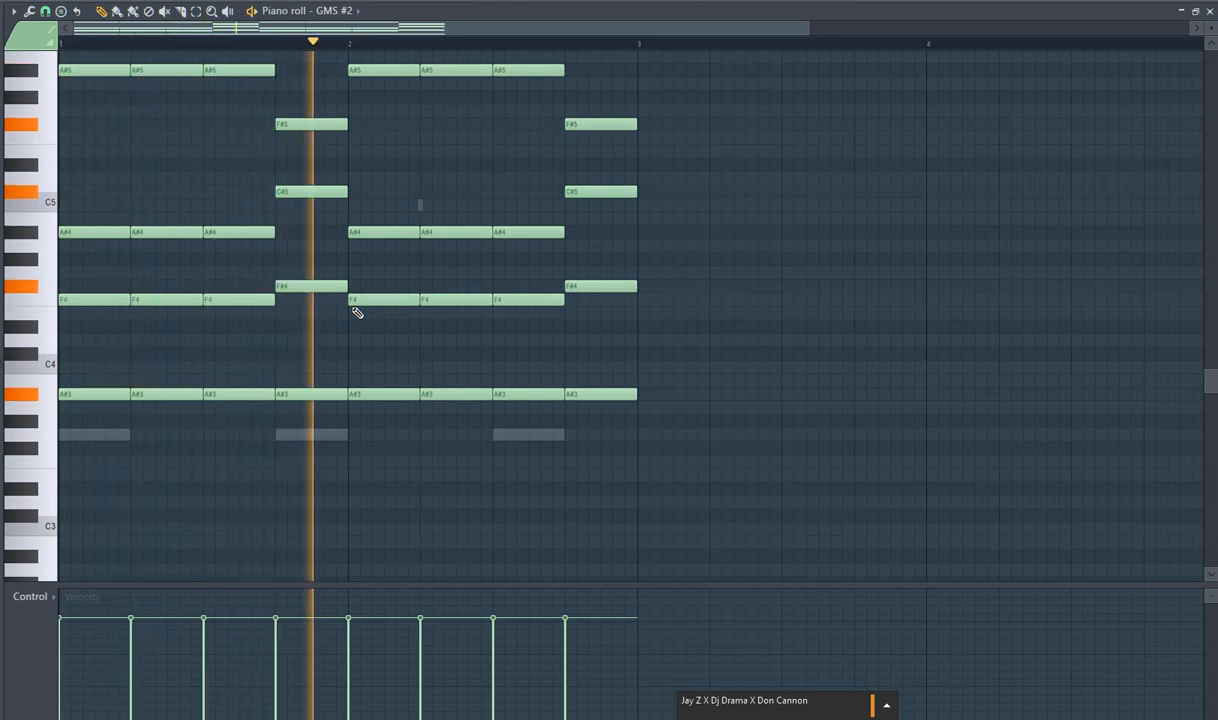
key("F7")
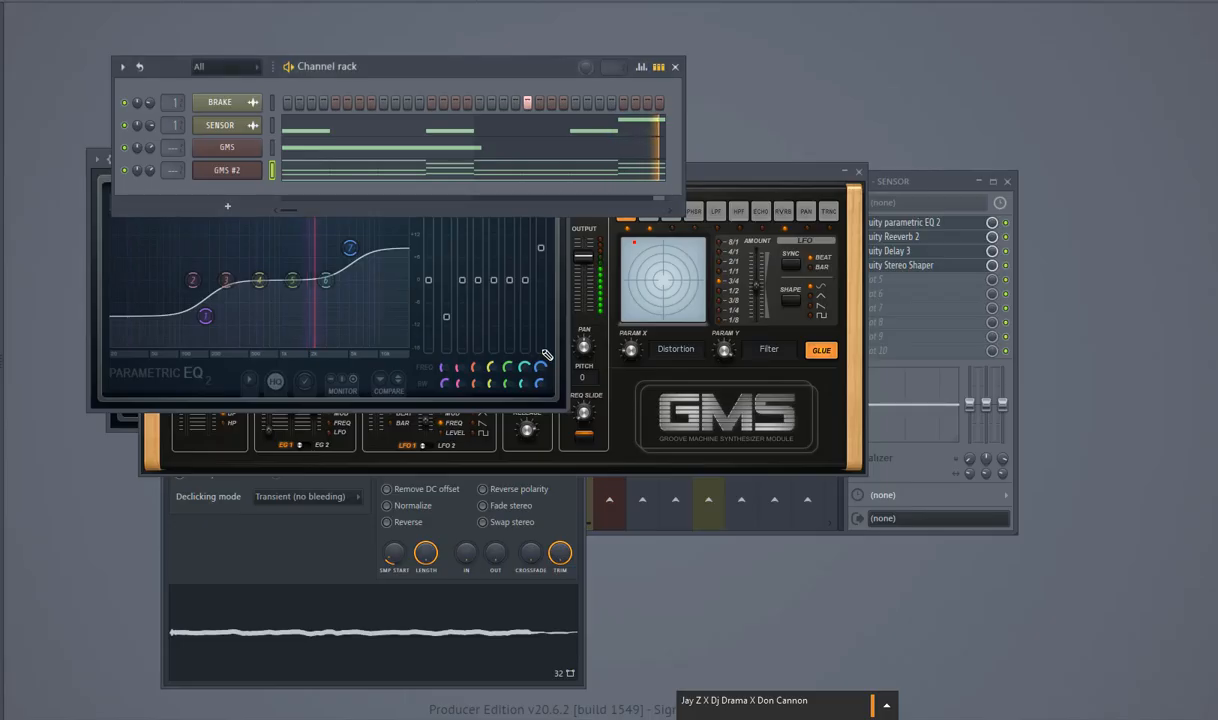
left_click_drag(410, 72, 392, 82)
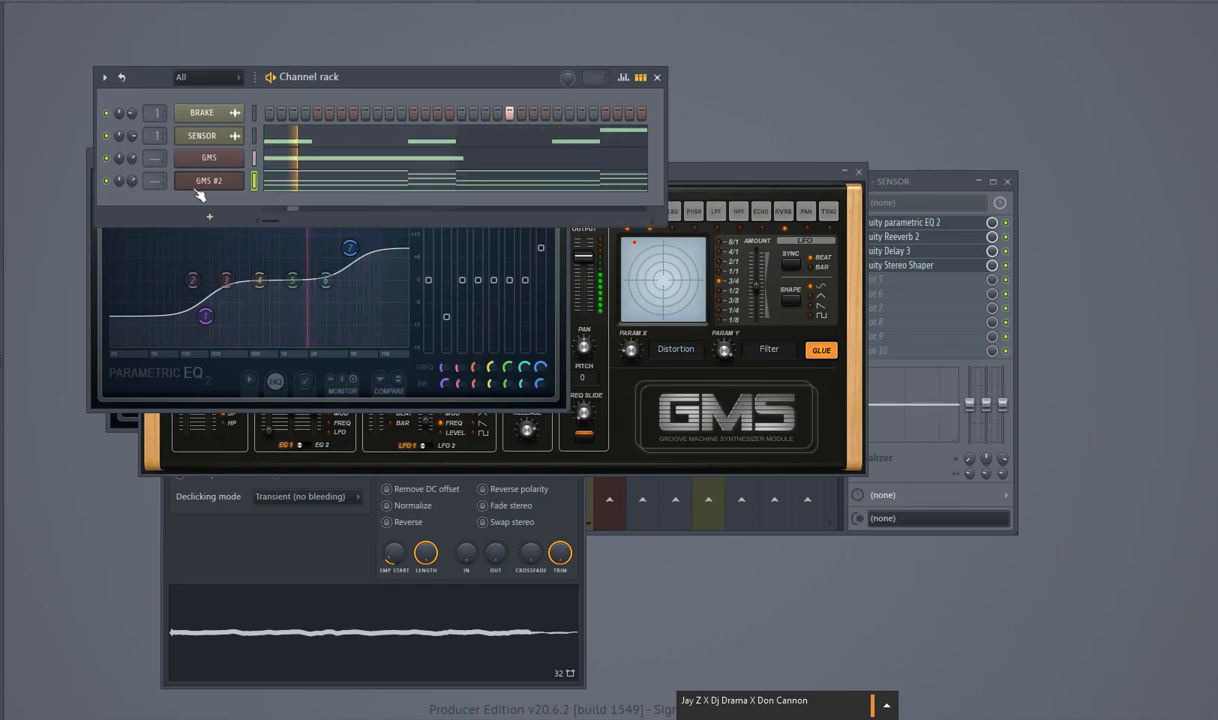
left_click(198, 188)
left_click(198, 188)
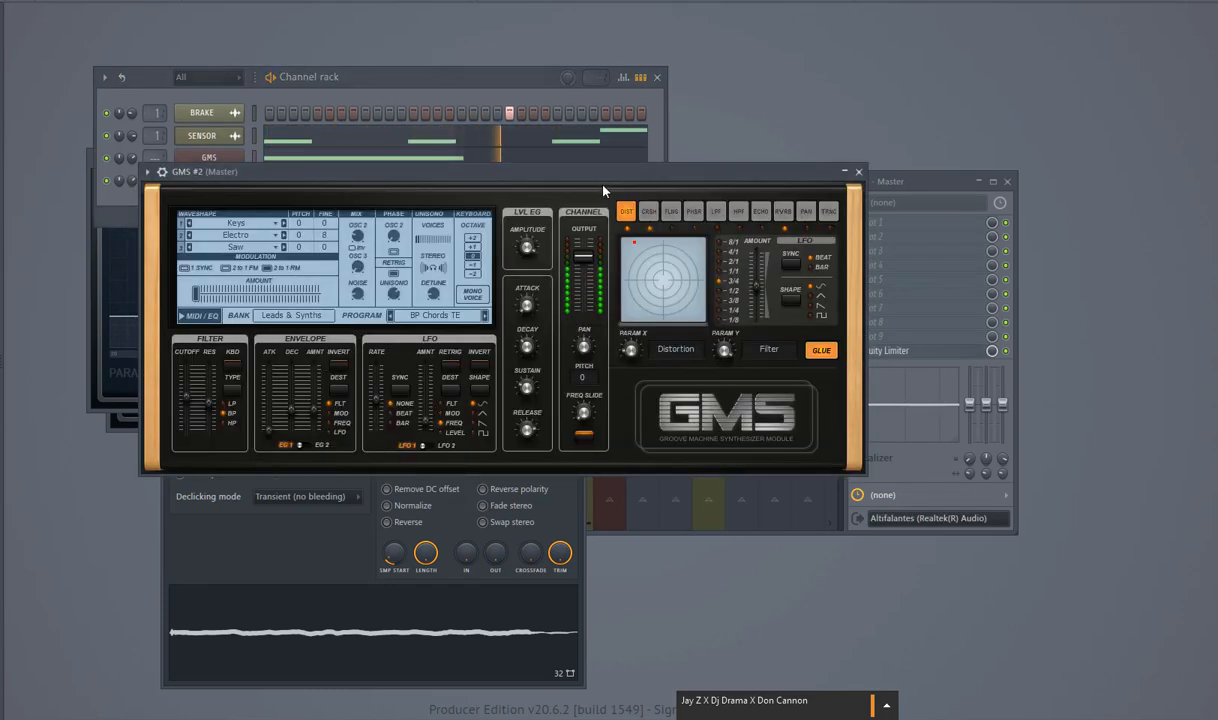
key("ctrl+l")
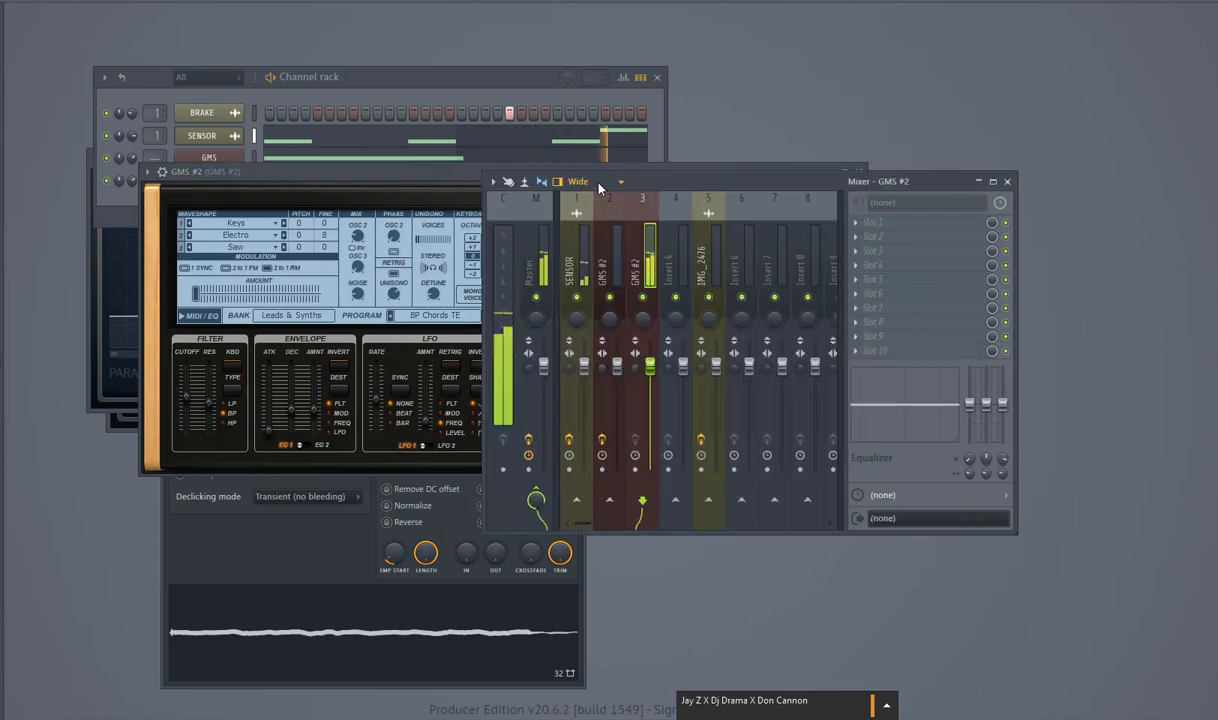
- Load Fruity Reeverb 2 in slot 1 of the GMS #2 mixer track and raise its dry level slightly
left_click(855, 228)
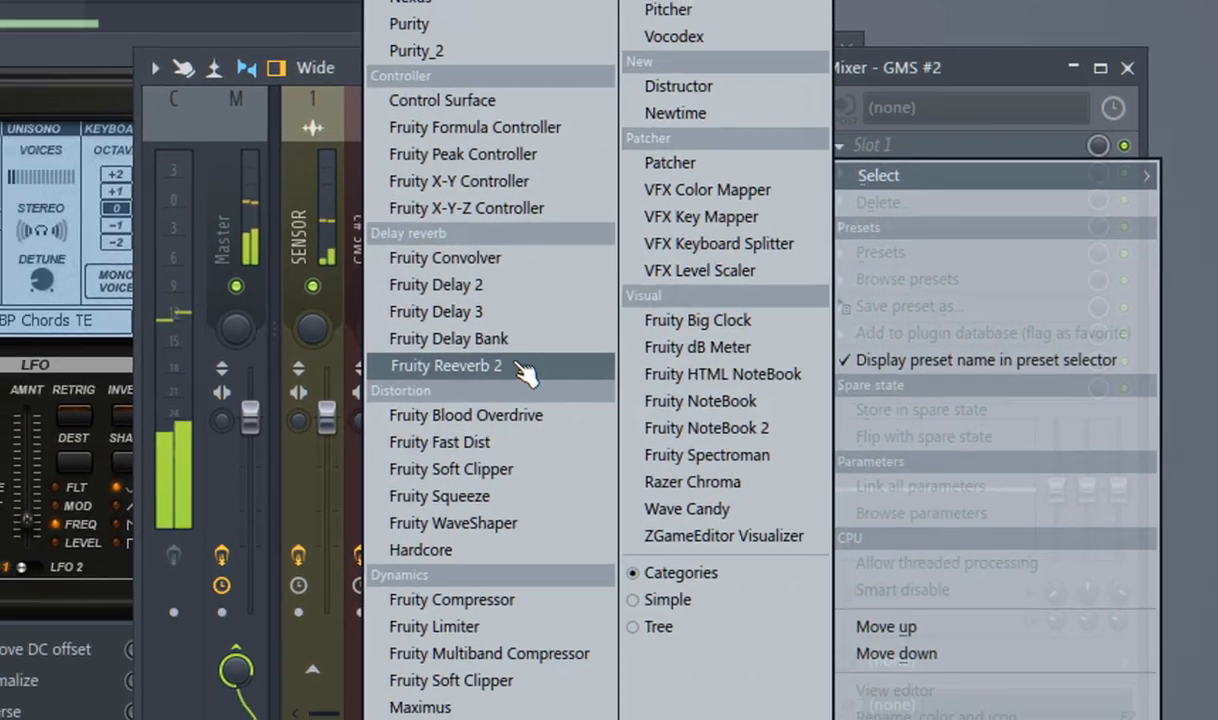
left_click(430, 368)
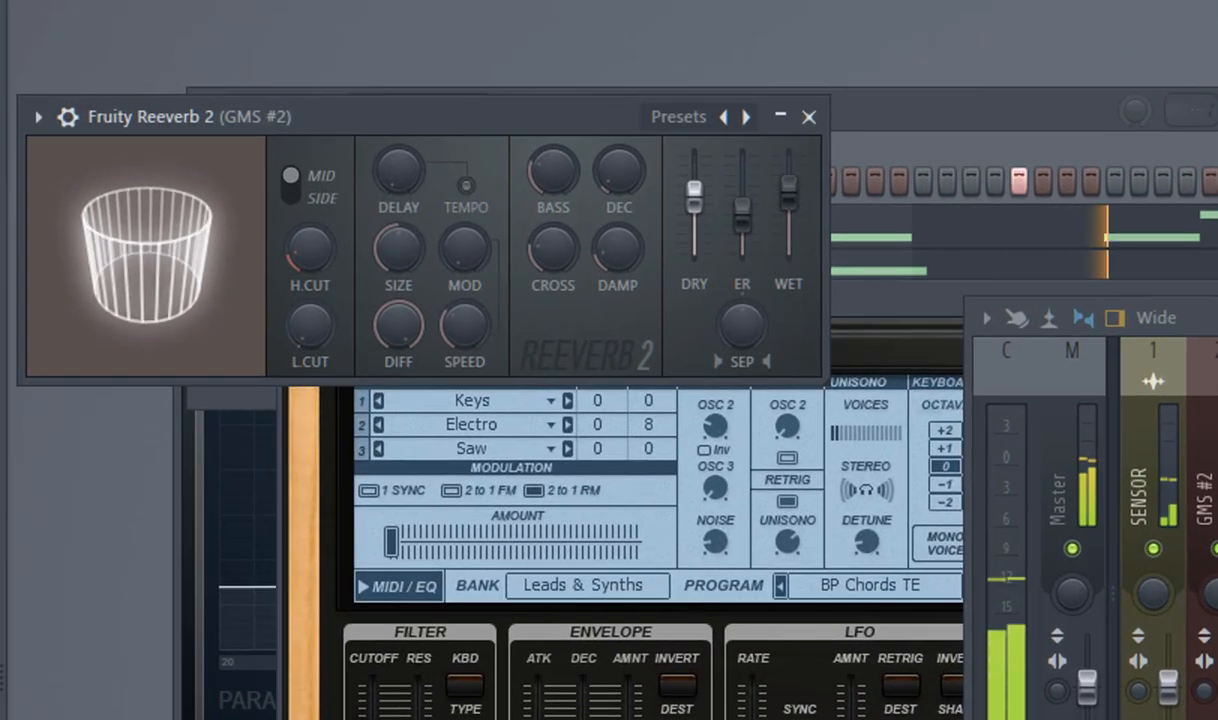
left_click_drag(694, 196, 694, 178)
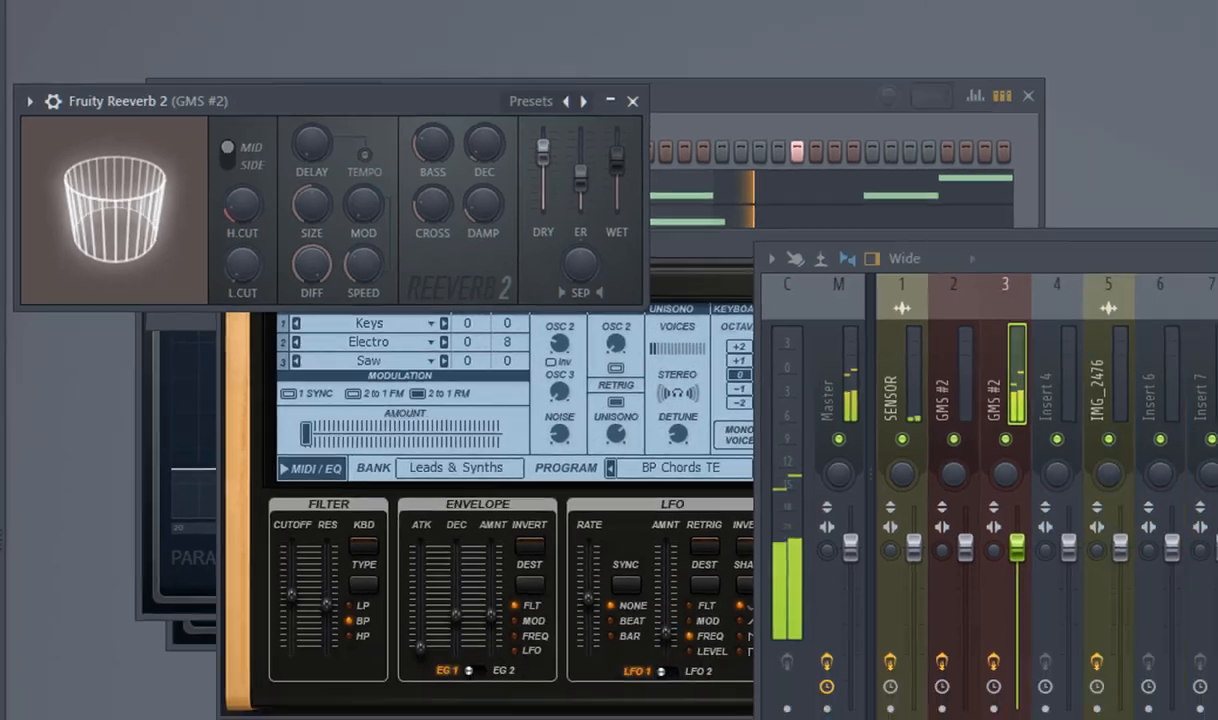
- Load Fruity Delay 2 in slot 2 of the GMS #2 mixer track, with a 4-step delay time and ping-pong feedback
left_click(858, 238)
mouse_move(876, 253)
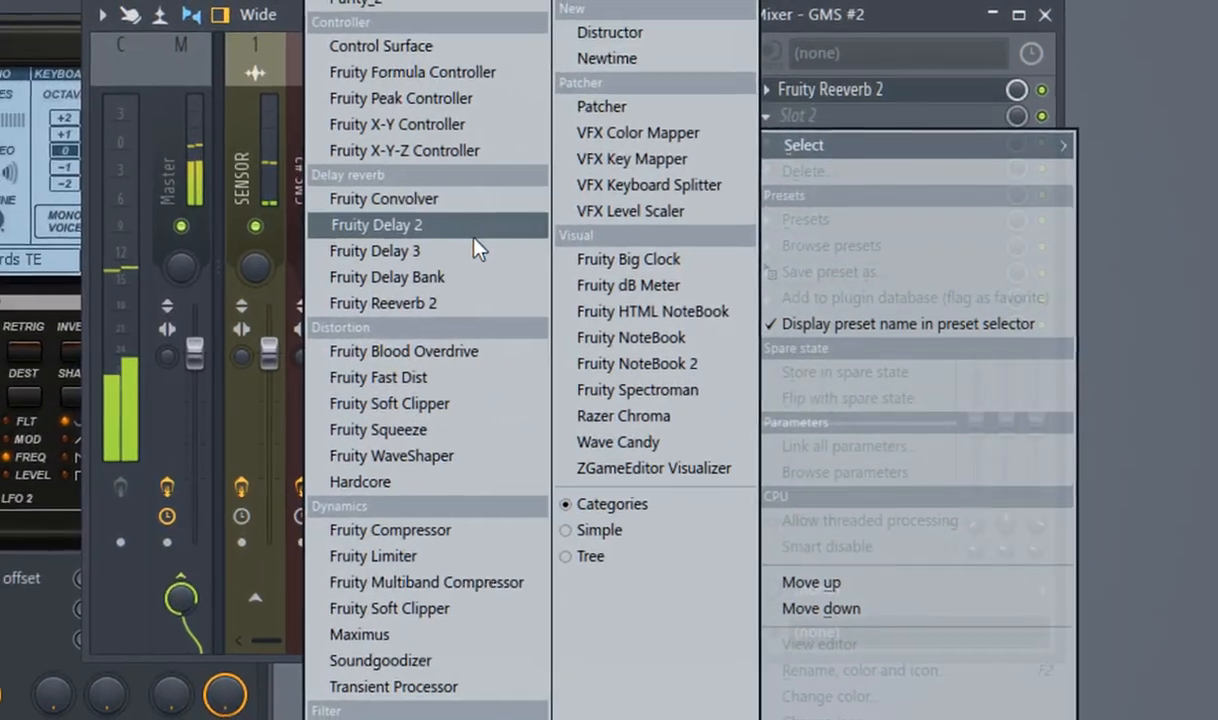
left_click(641, 288)
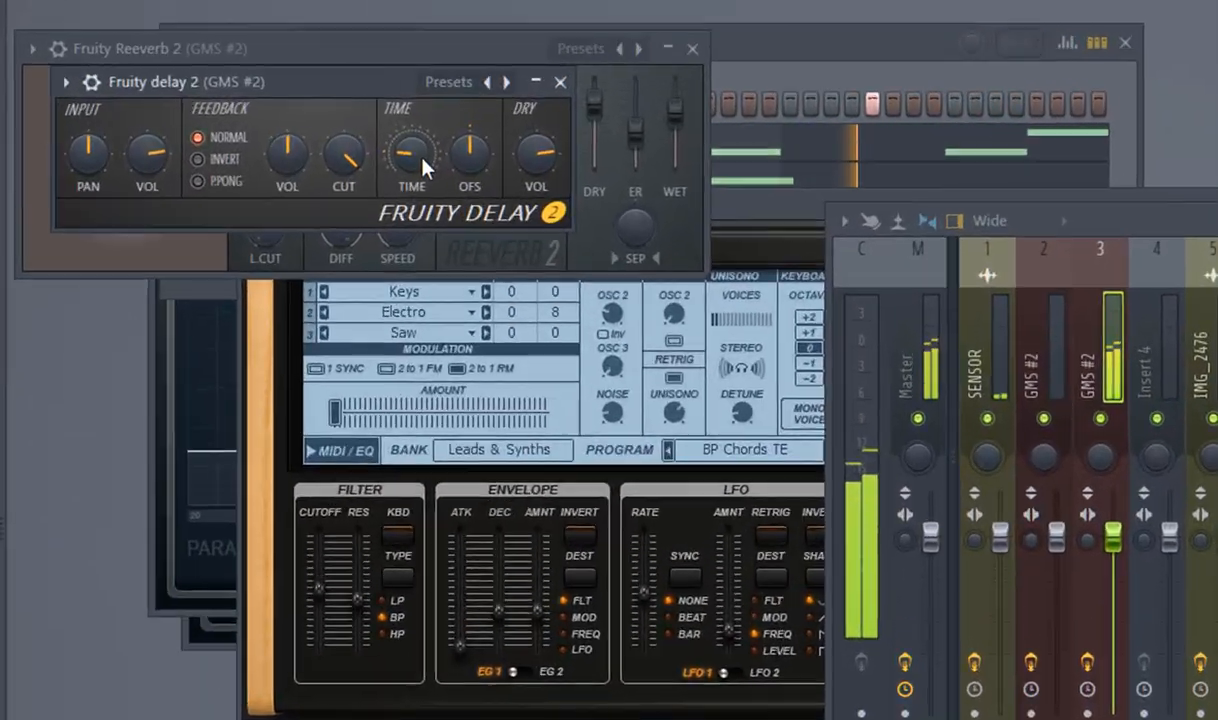
right_click(418, 158)
mouse_move(539, 207)
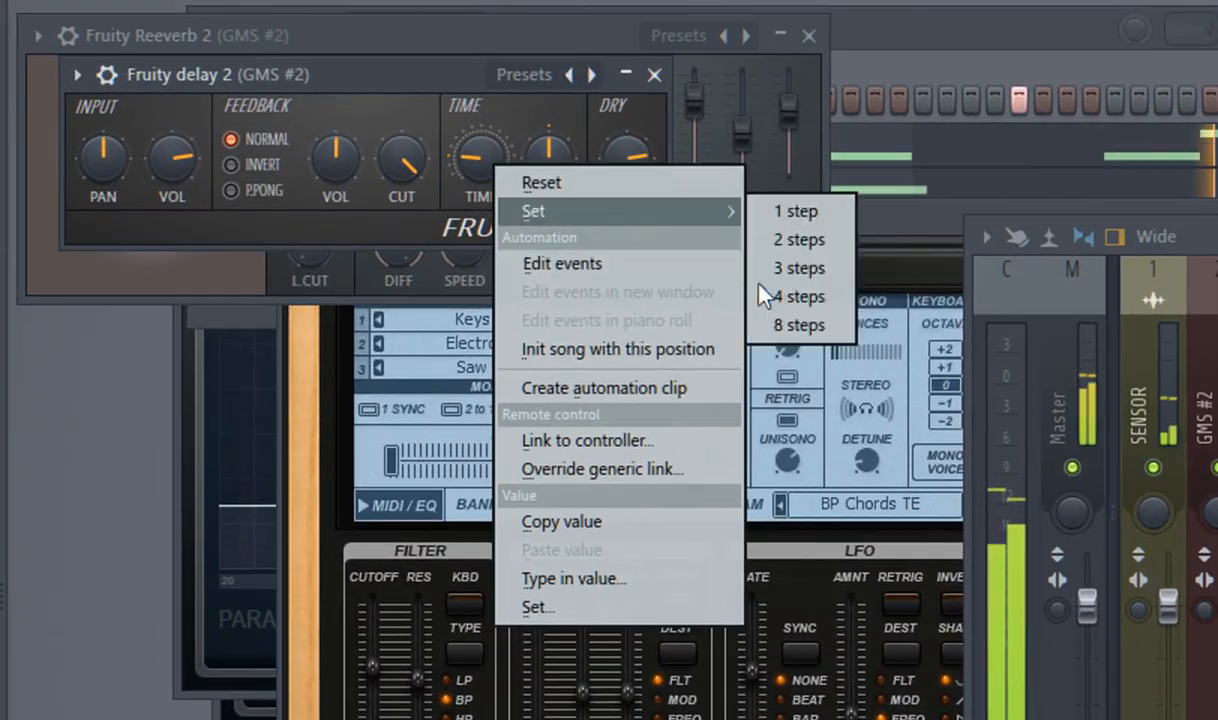
left_click(790, 297)
left_click(264, 190)
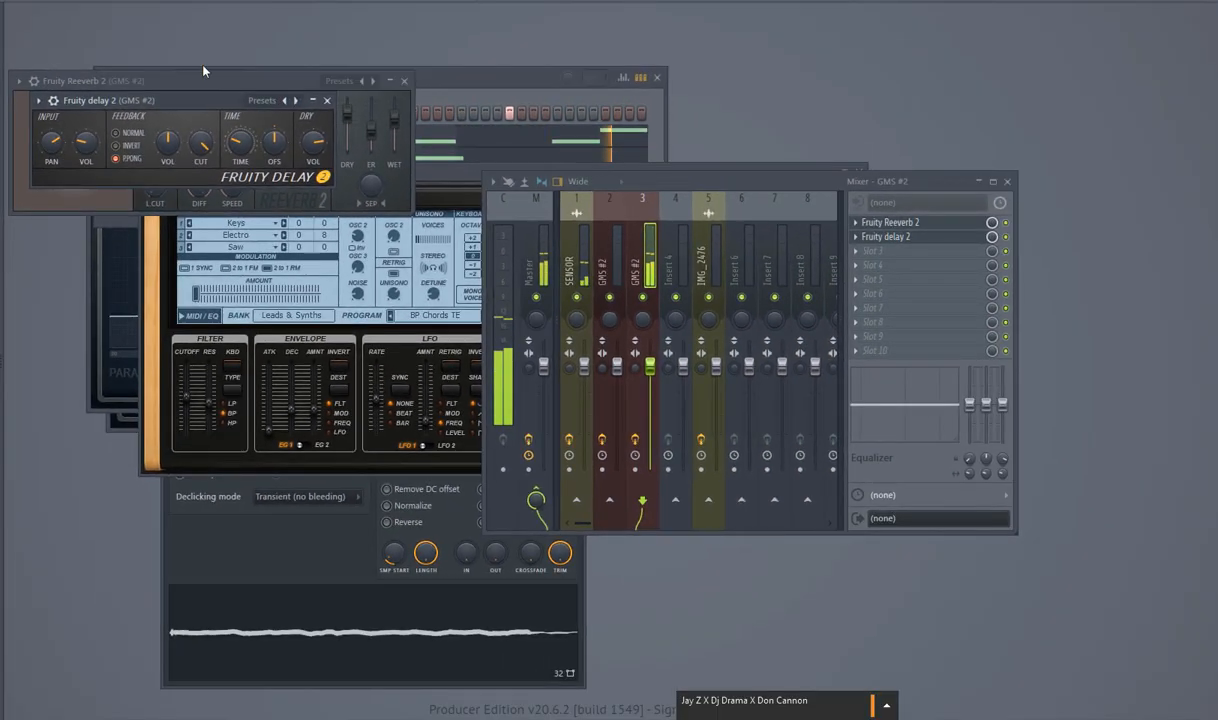
- Add the Hats (2) sample as a new channel in the channel rack and fill every 2 steps
left_click(203, 71)
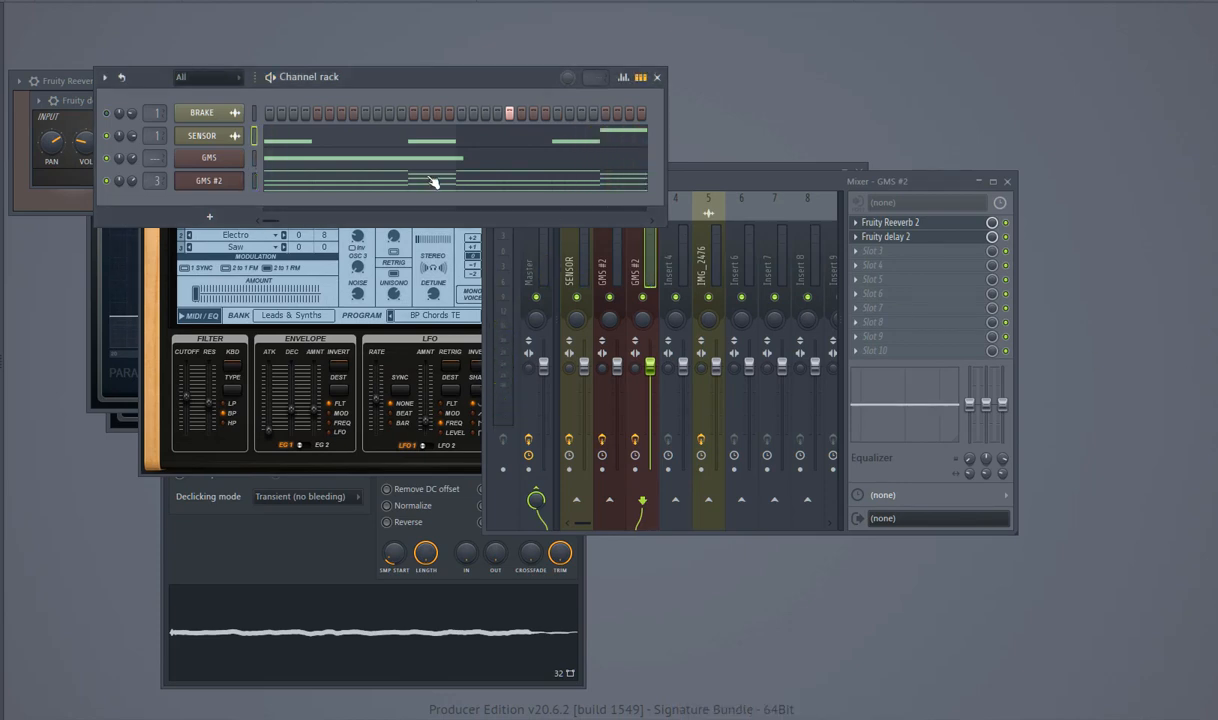
left_click_drag(417, 78, 441, 85)
key("space")
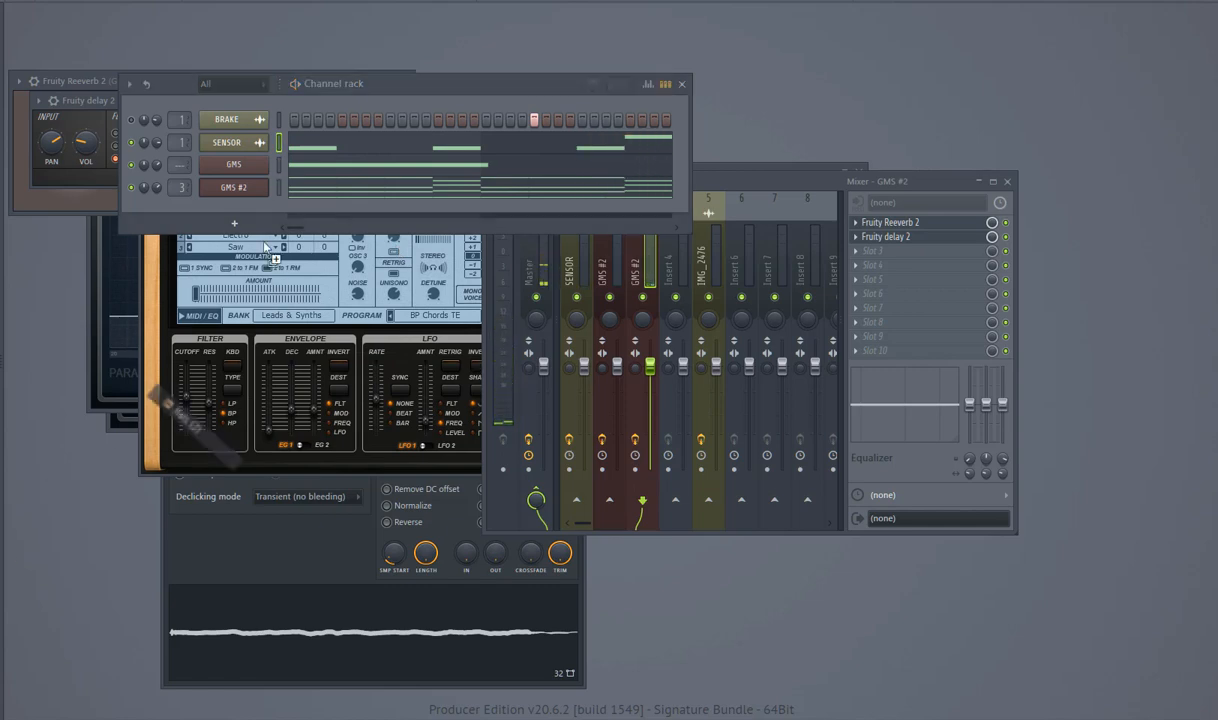
left_click_drag(264, 242, 248, 210)
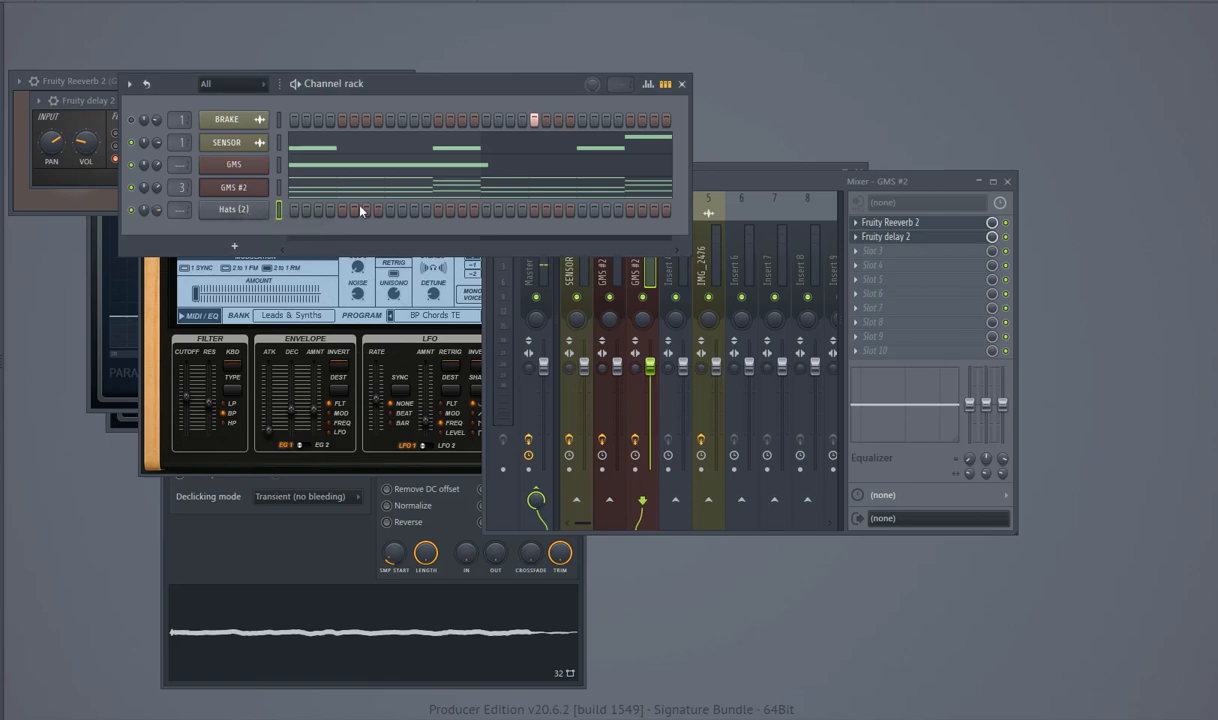
right_click(245, 212)
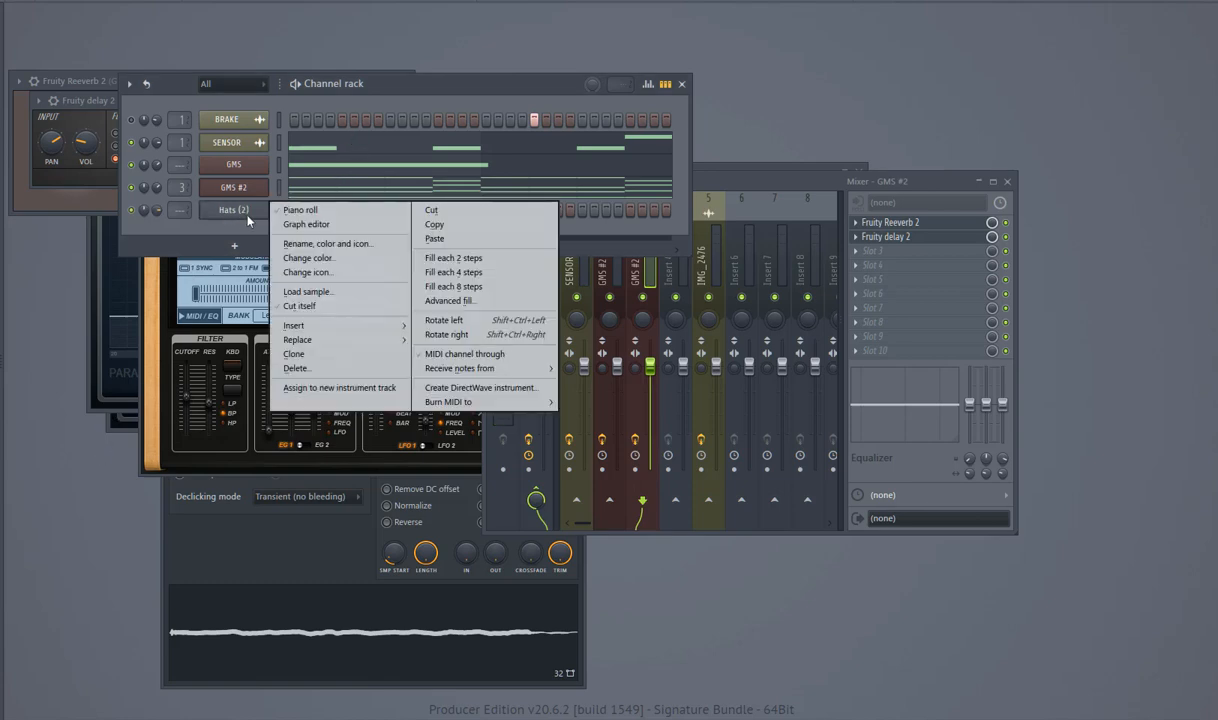
left_click(445, 256)
key("space")
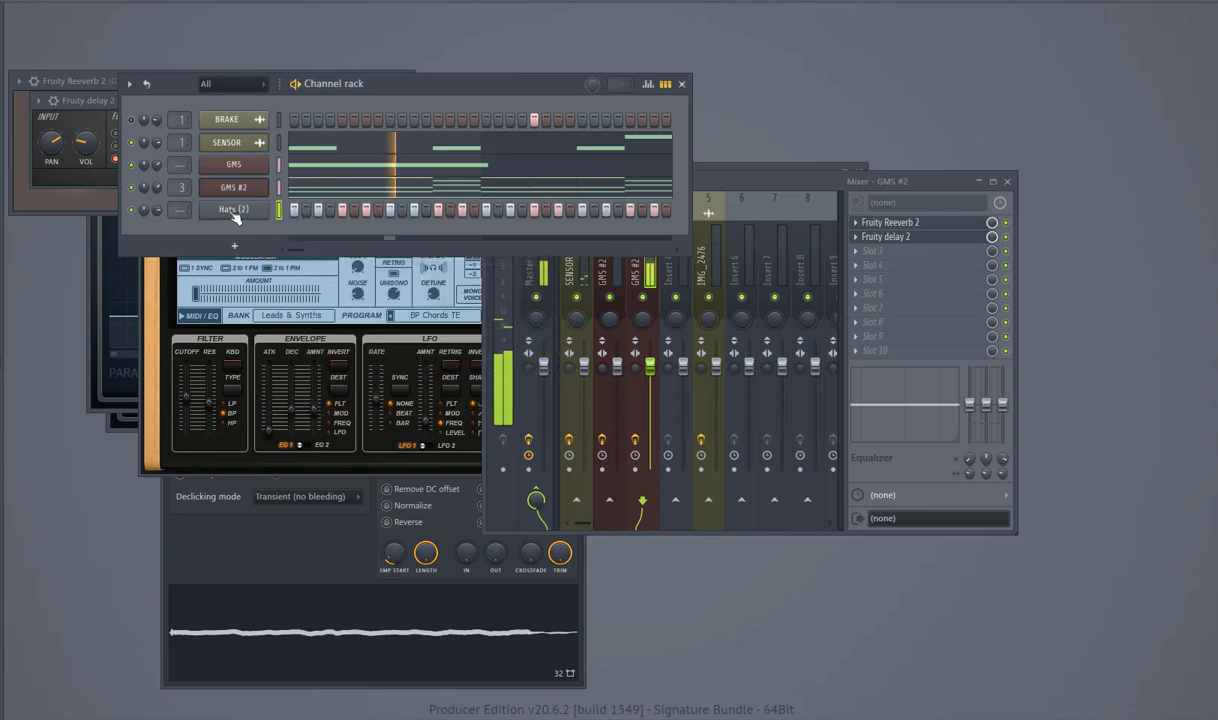
- Open the Hats (2) piano roll and lengthen the C5 note in the second half of bar 1, beat 3 to half a beat
right_click(240, 210)
left_click(290, 200)
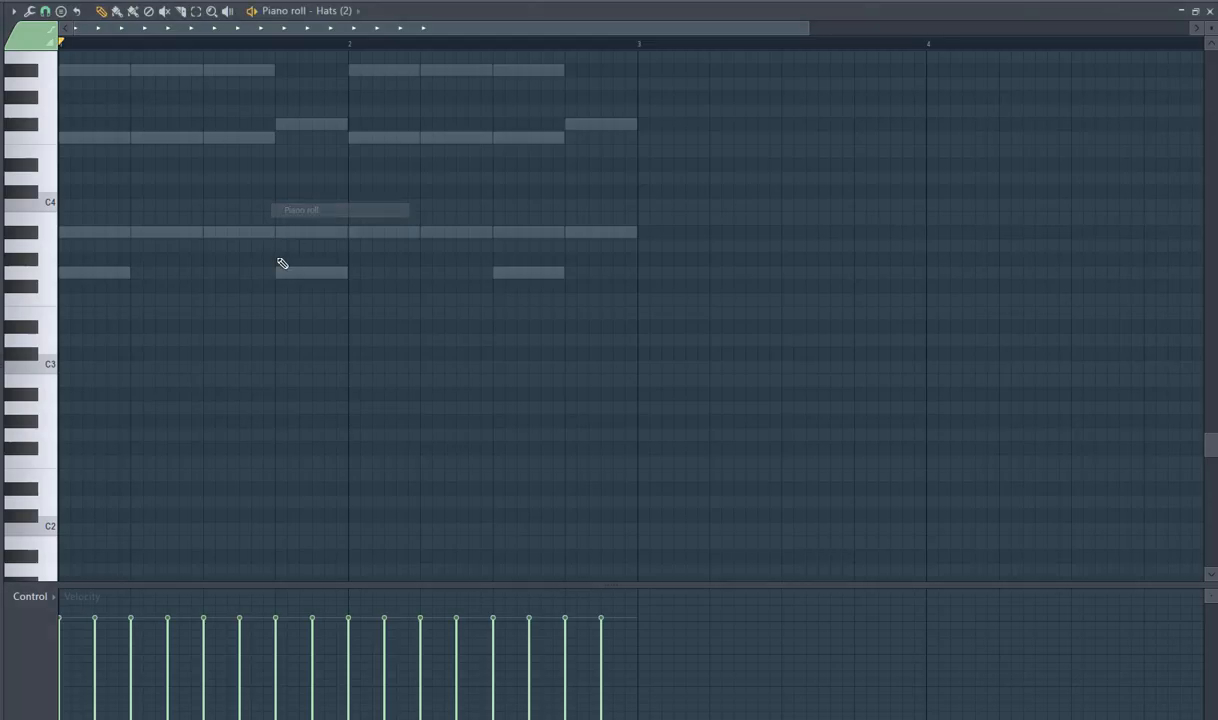
scroll(277, 264, "up", 5)
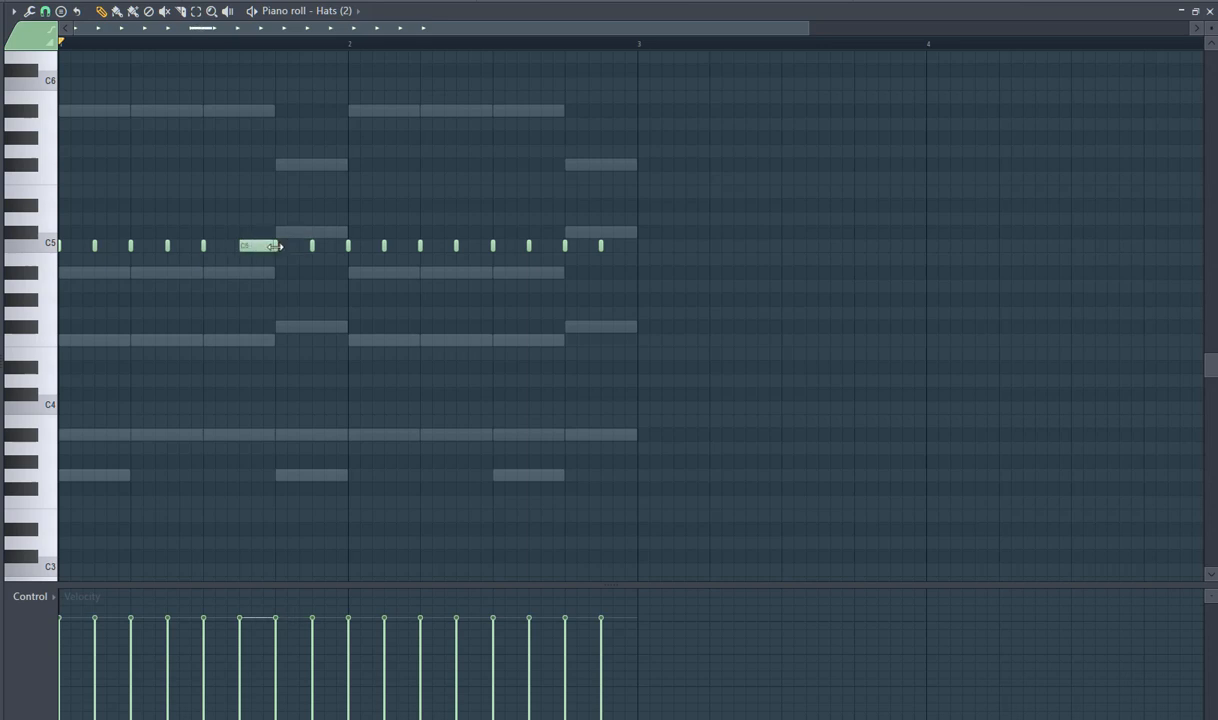
key("alt+u")
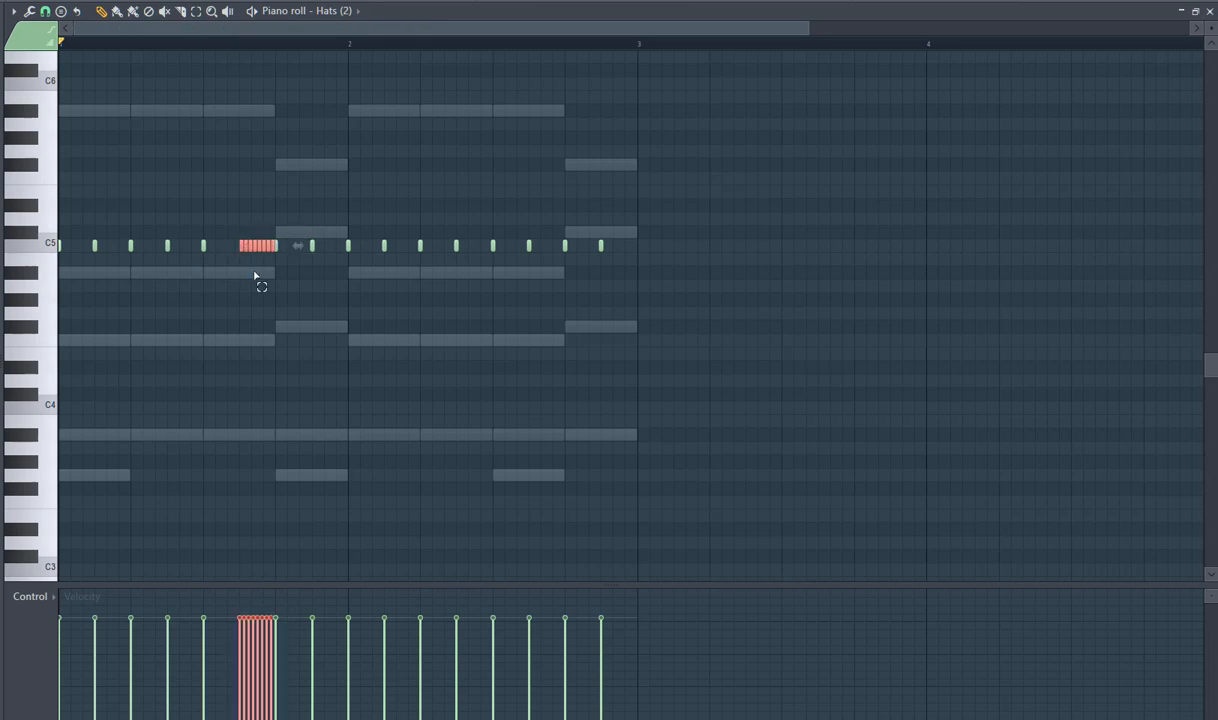
key("space")
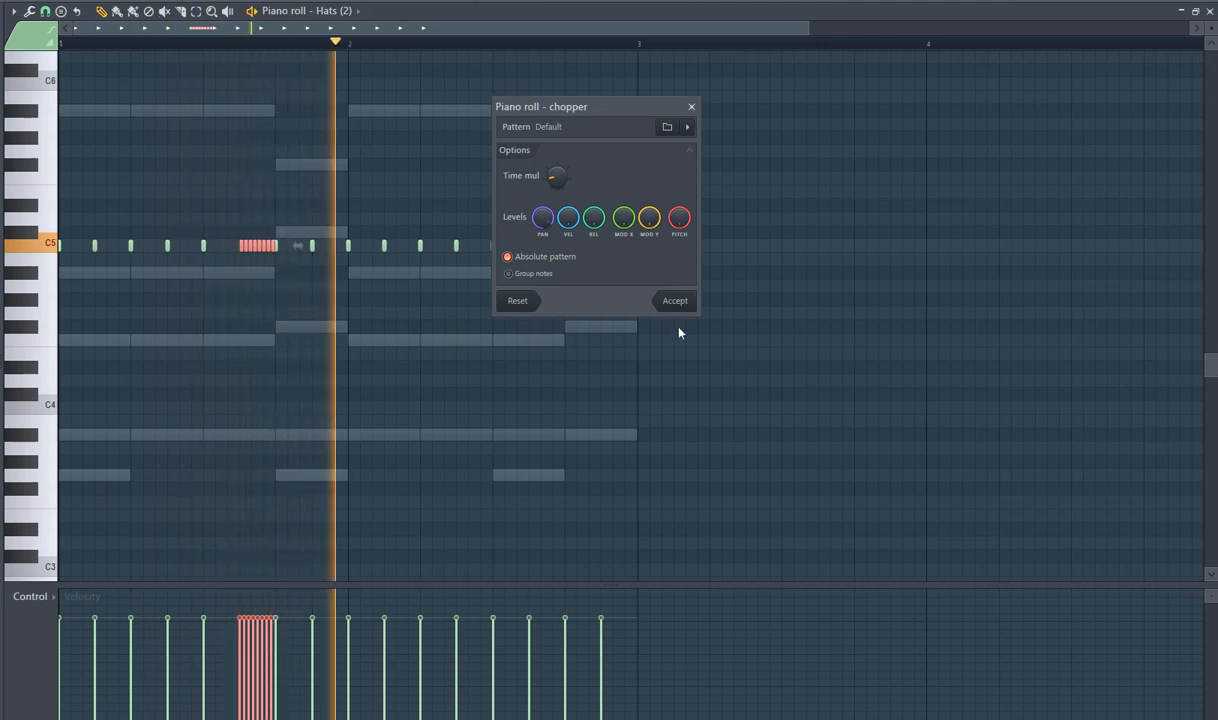
left_click(691, 106)
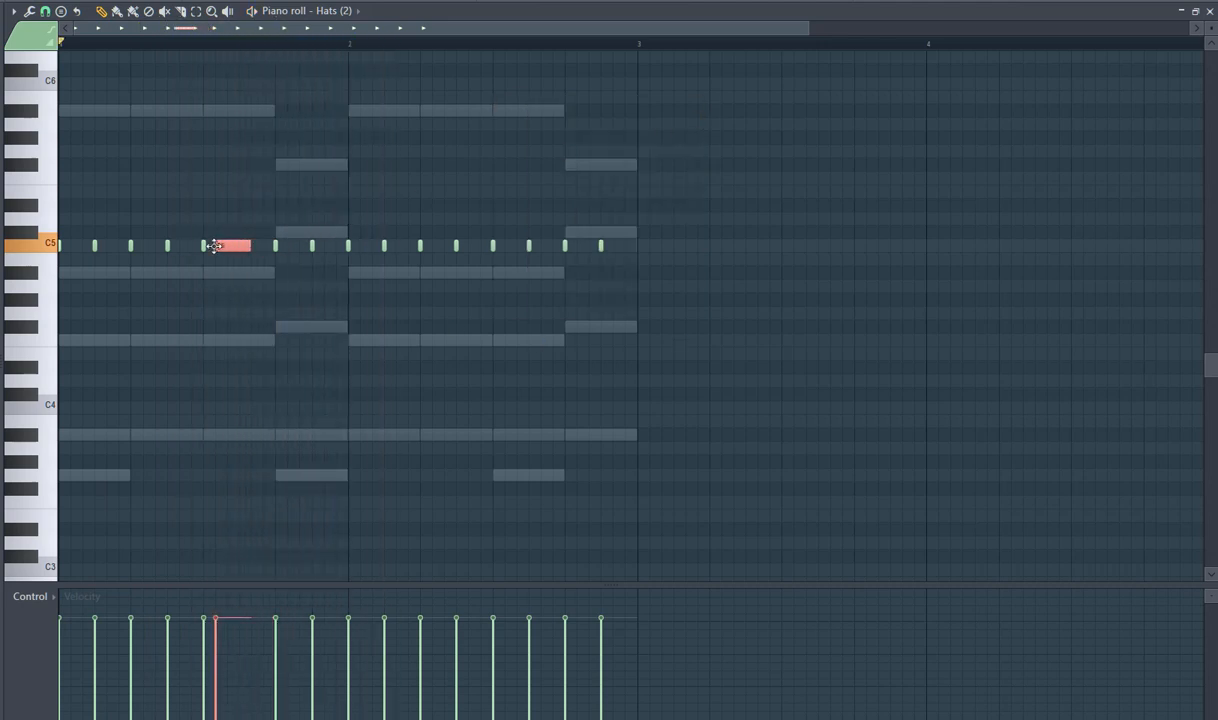
- Place the half-beat C5 note at the start of bar 1, beat 3 and chop it into a hat roll with the Default pattern
key("space")
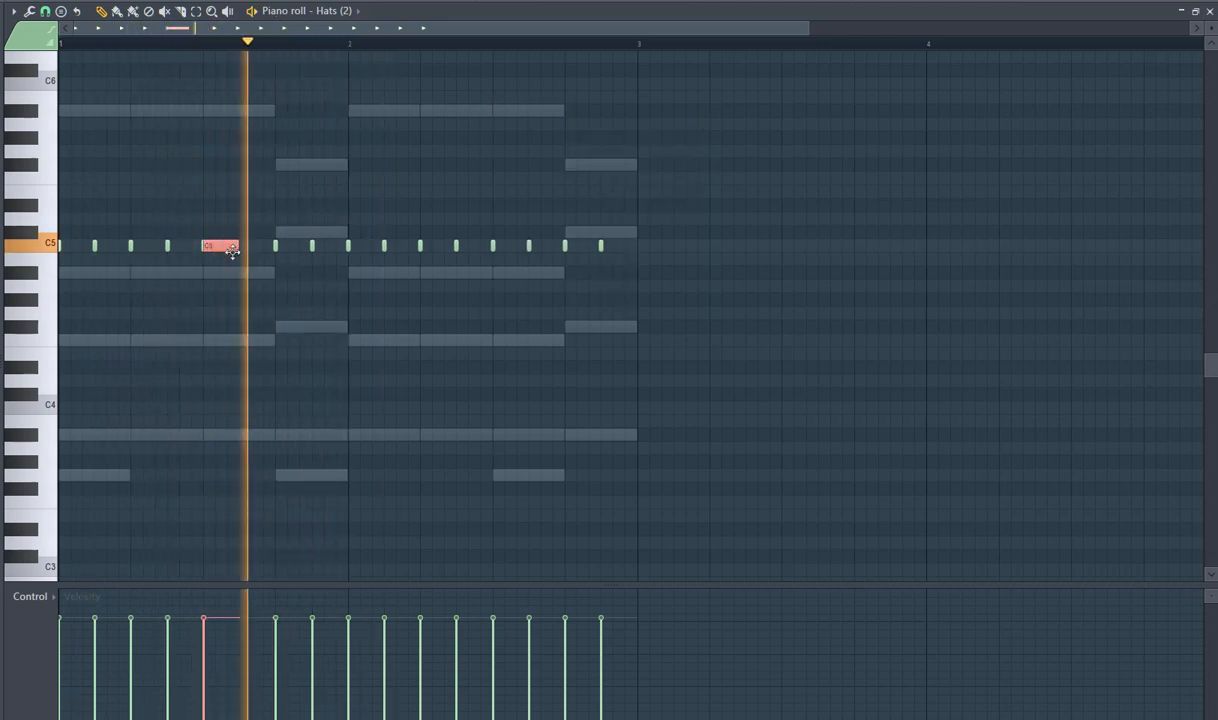
key("space")
key("space")
key("alt+u")
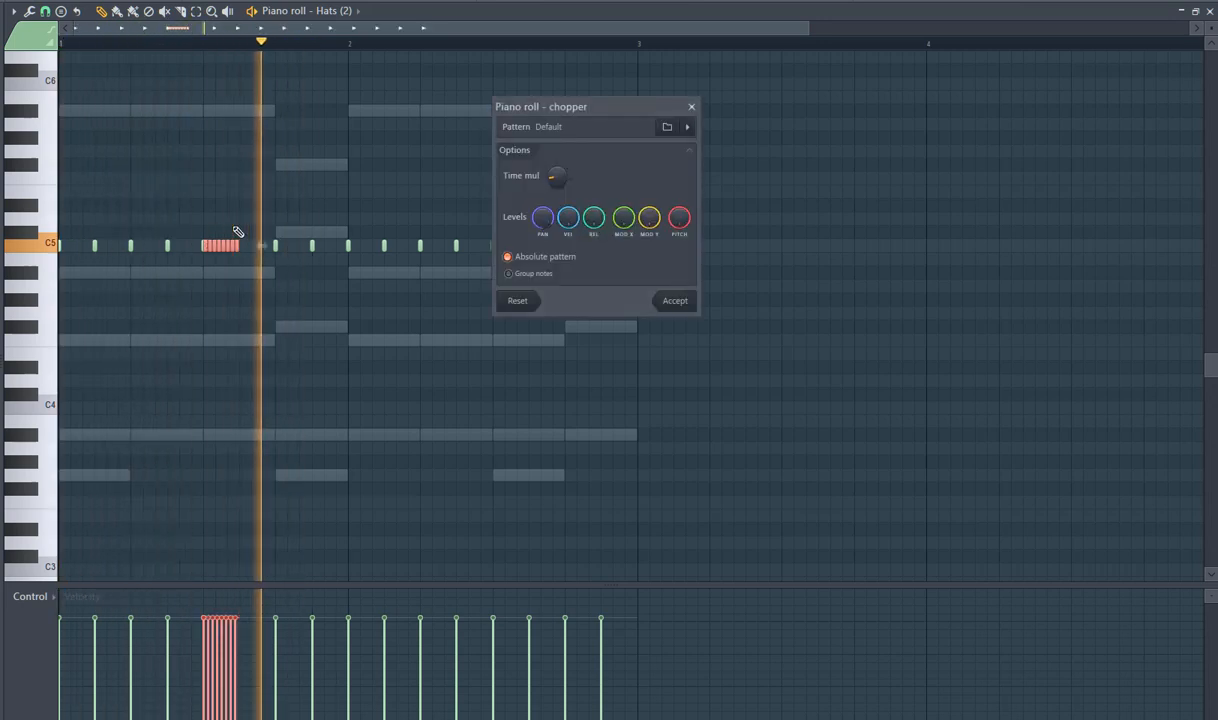
key("Return")
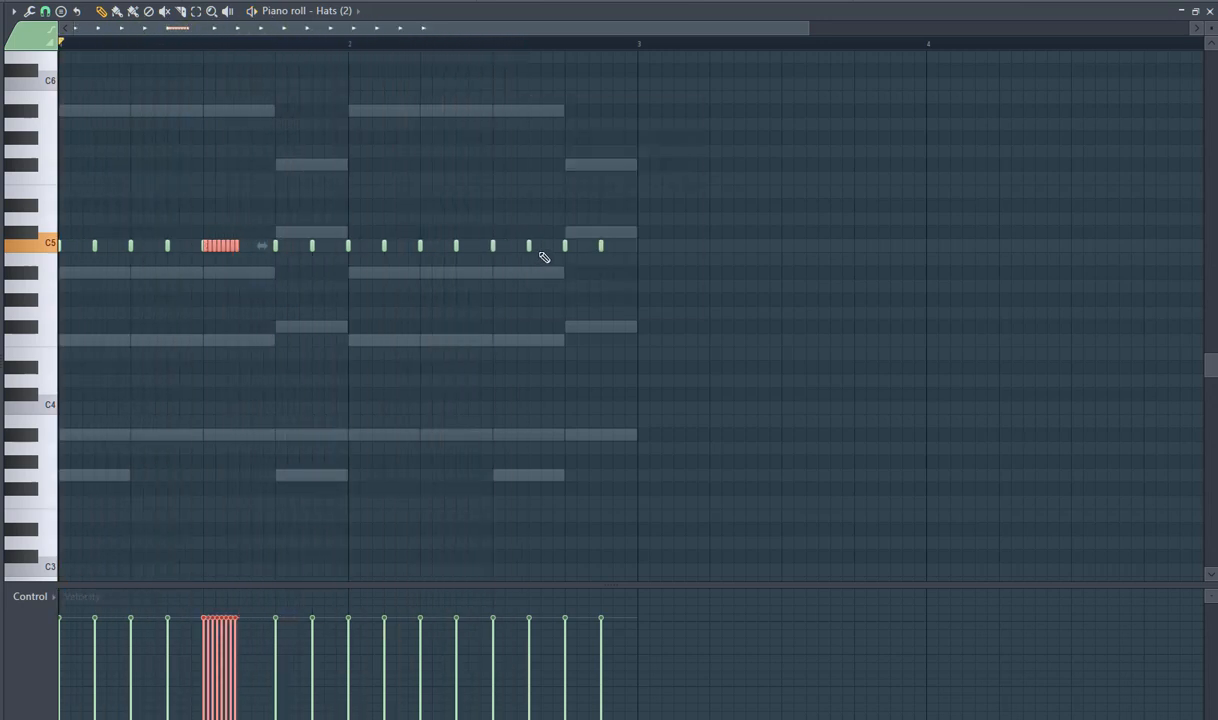
- Place a half-beat C5 note at the start of bar 2, beat 3 and chop it into a second hat roll
left_click_drag(532, 247, 504, 251)
key("alt+u")
key("Escape")
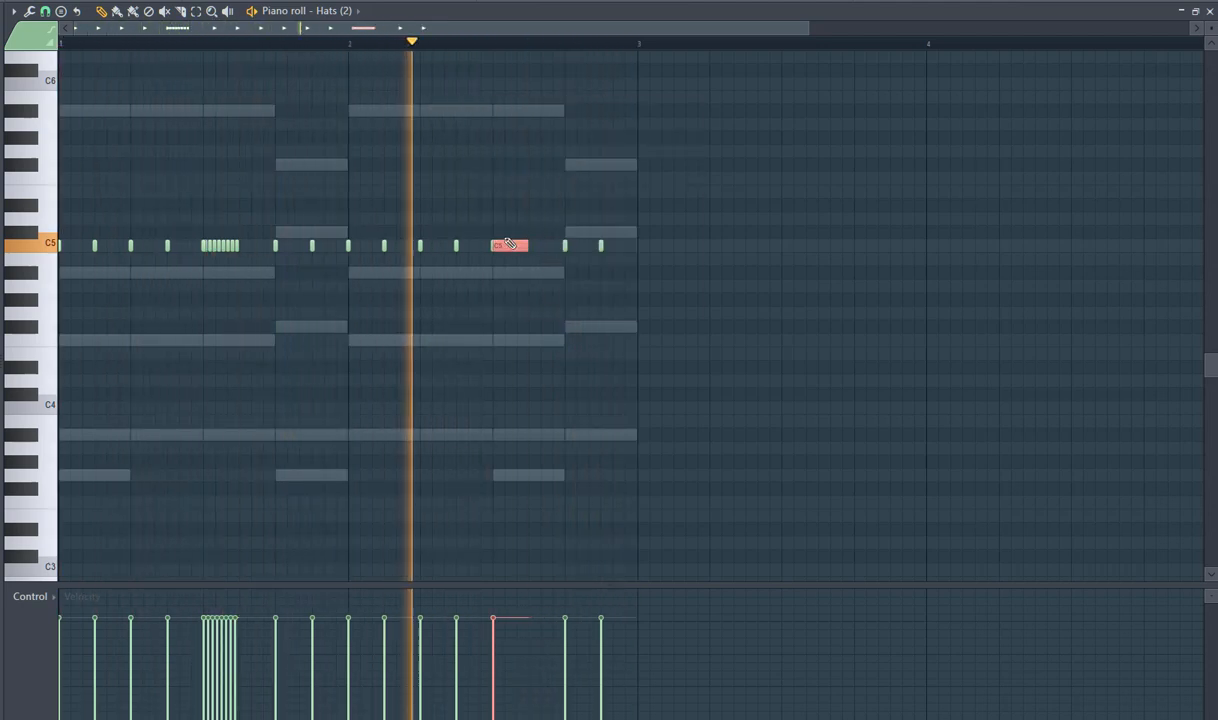
key("alt+u")
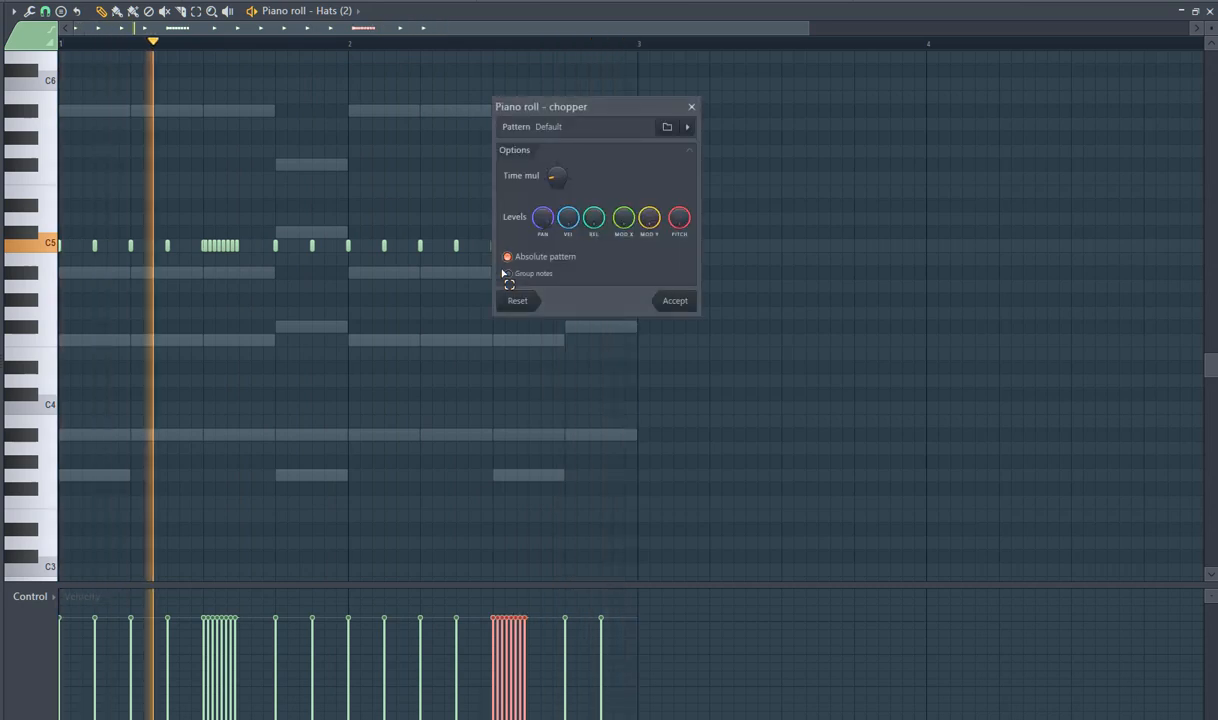
key("Return")
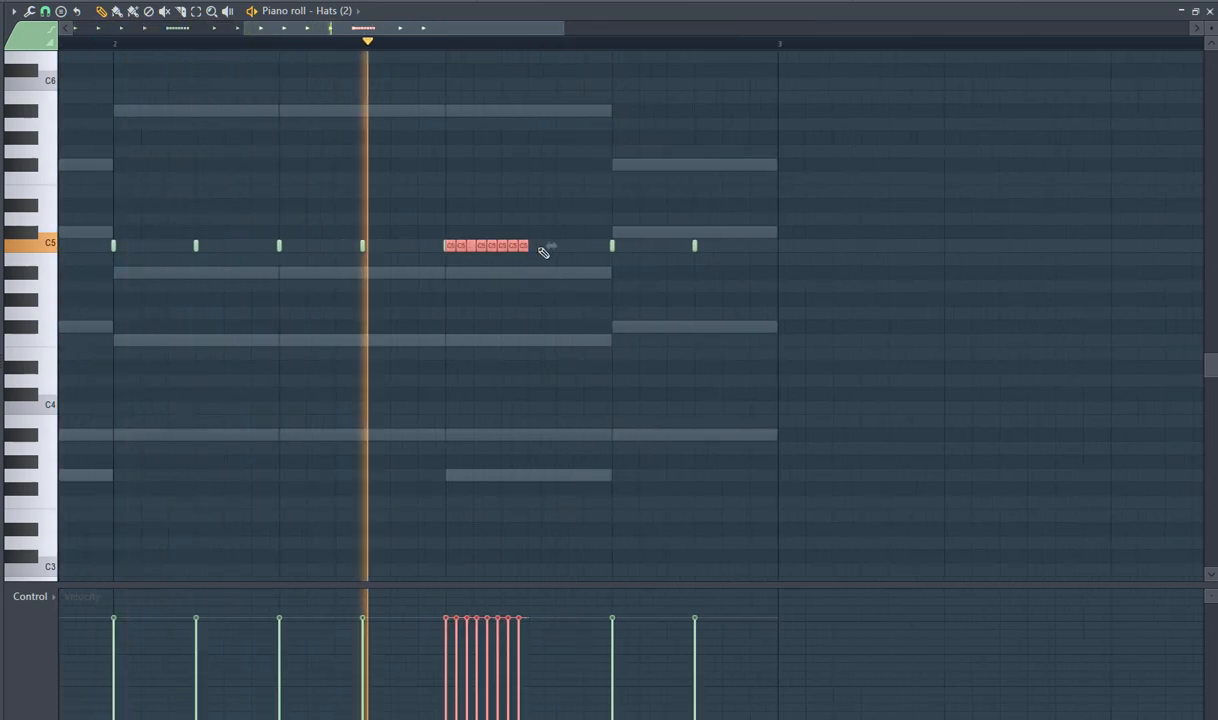
- Add extra C5 hats right after the bar 2 roll and near the end of bar 2, adjusting the piano roll's snap setting
left_click(553, 247)
right_click(591, 247)
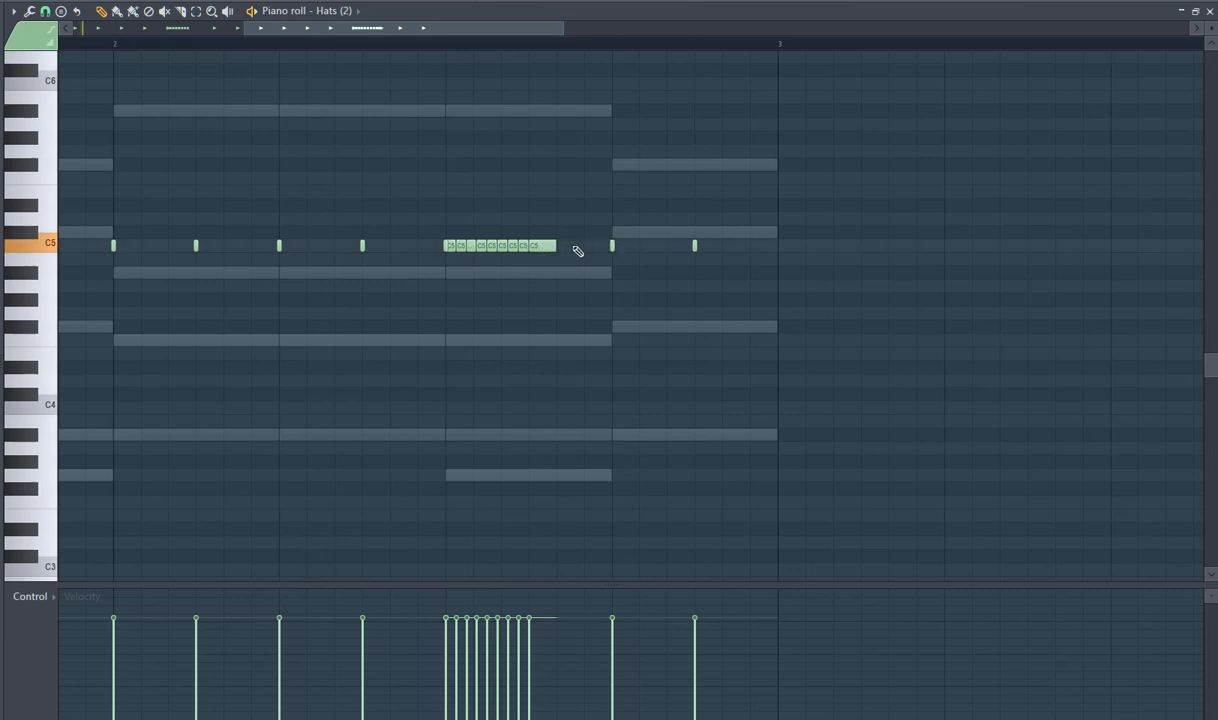
left_click(35, 12)
left_click(43, 13)
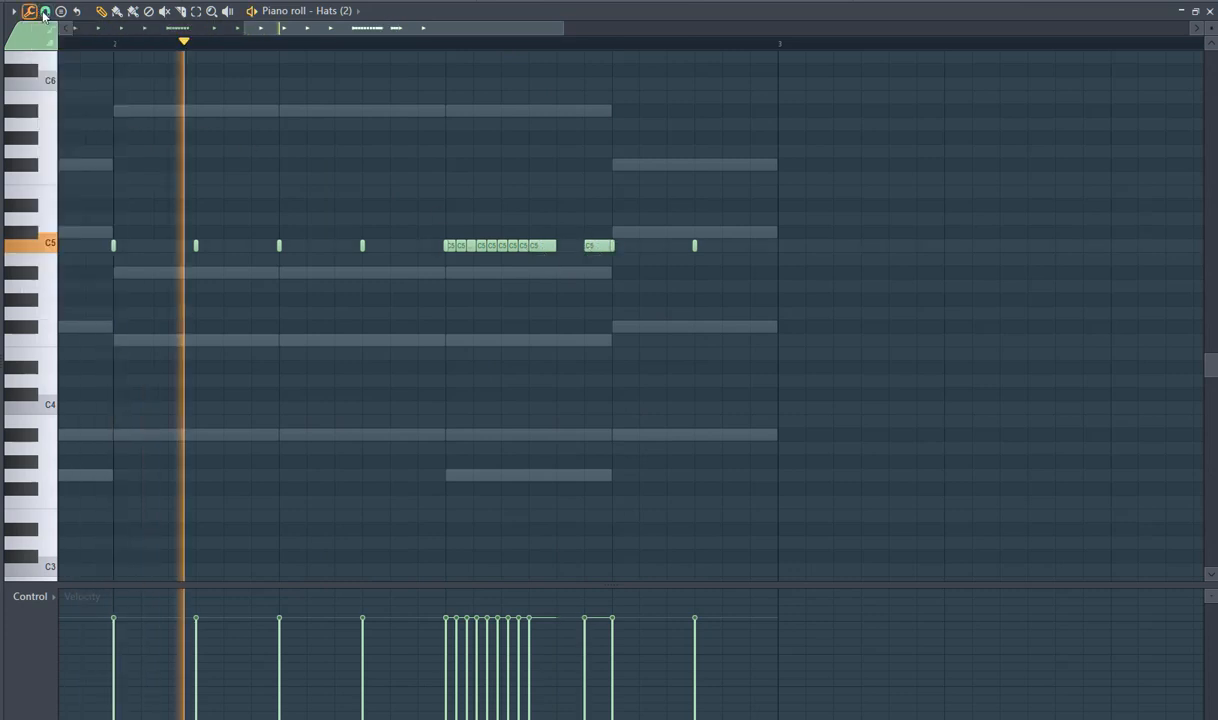
left_click(43, 13)
left_click(71, 126)
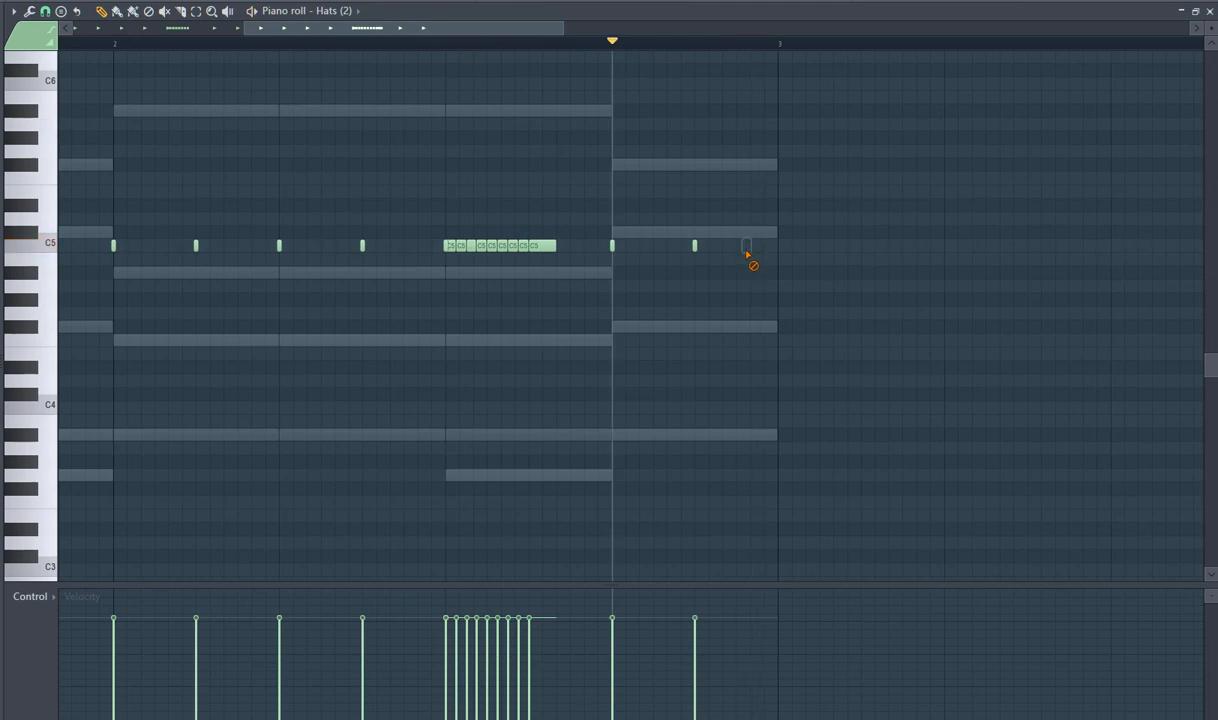
key("space")
key("space")
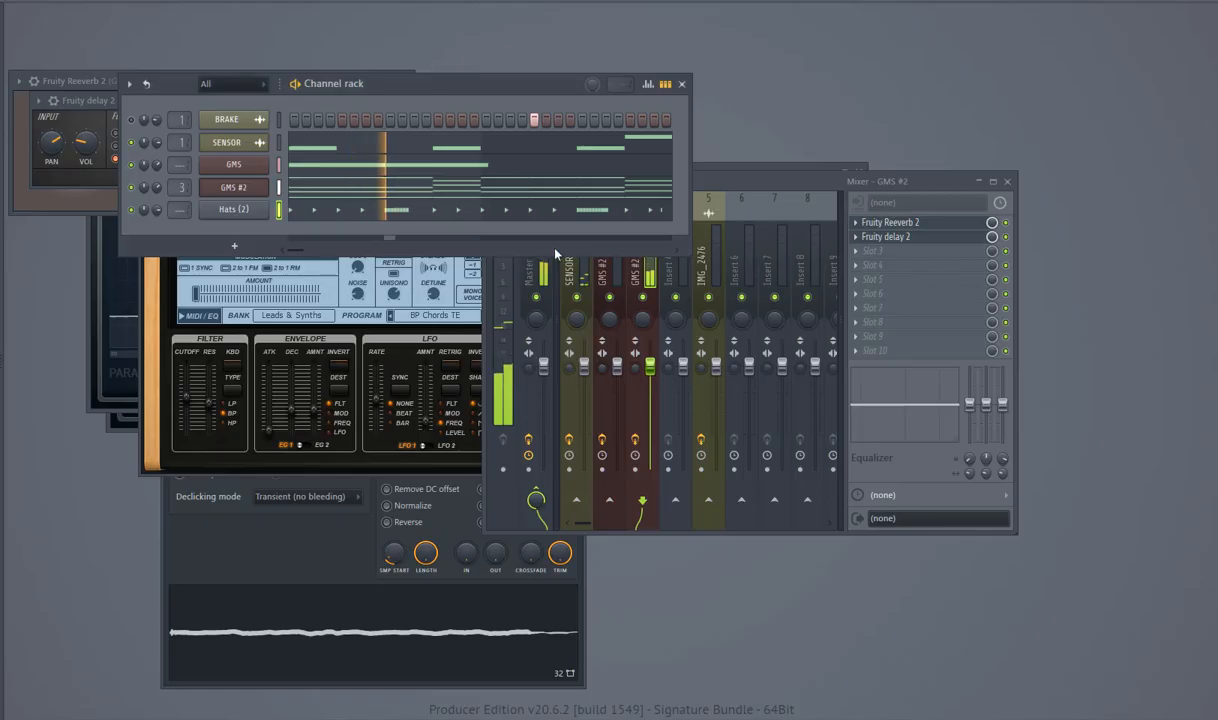
- Add the Clap + Snare (30) sample as a new channel below Hats (2) and play the pattern
left_click_drag(396, 95, 425, 80)
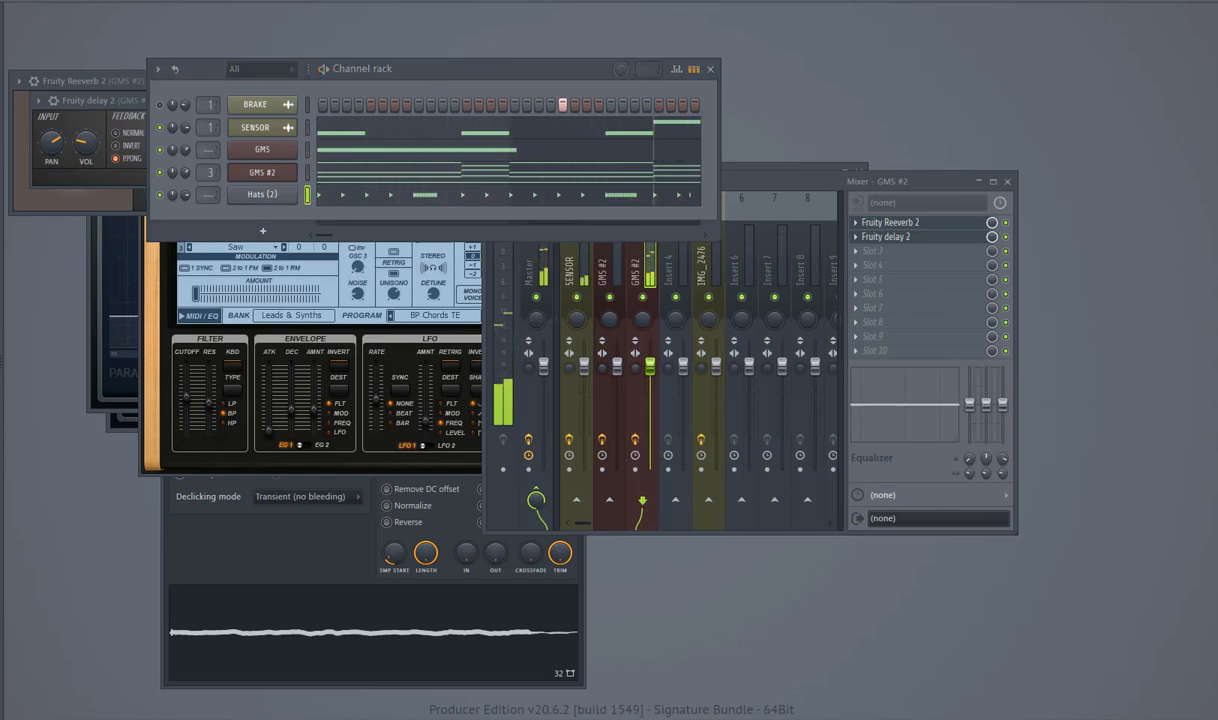
left_click_drag(212, 316, 188, 220)
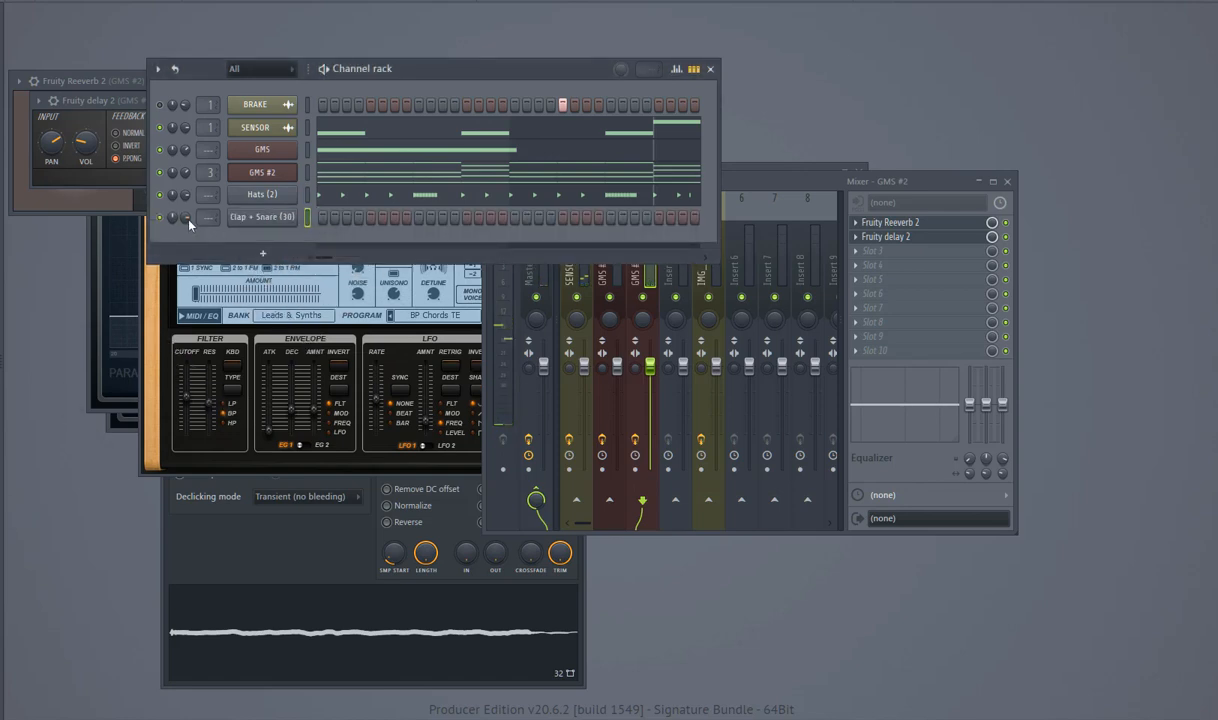
key("space")
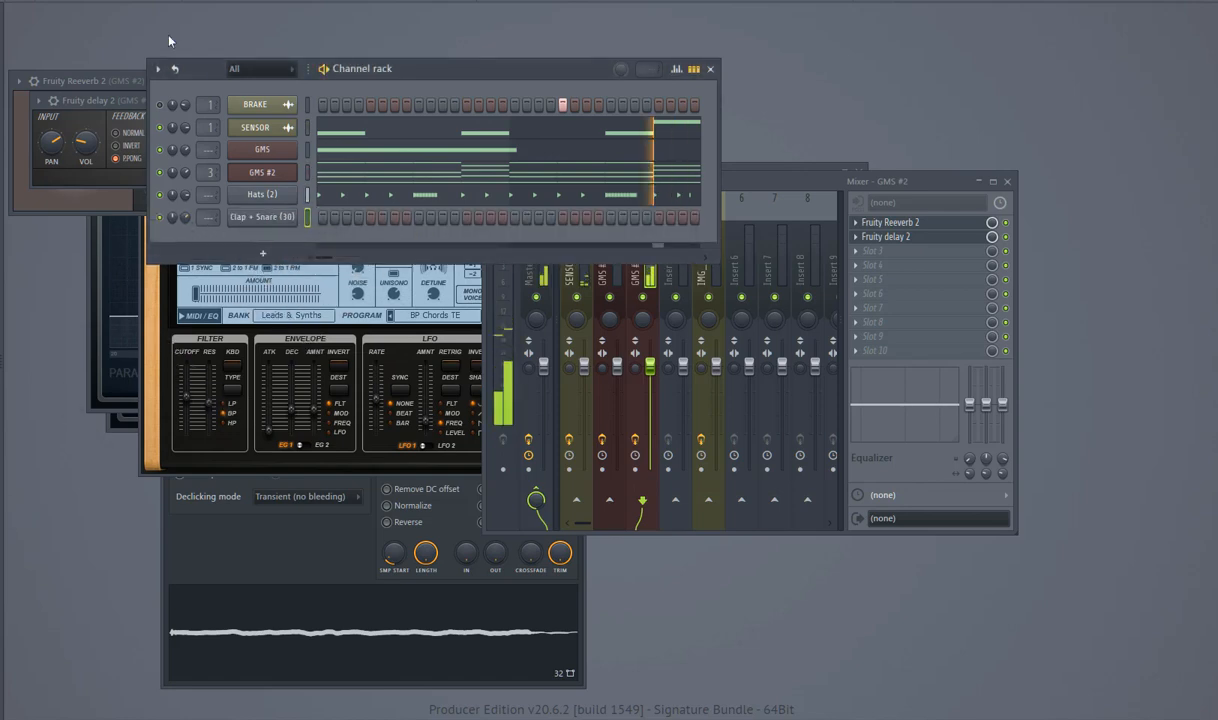
- Place Clap + Snare (30) hits on steps 9 and 25, the third beat of each bar
left_click(431, 217)
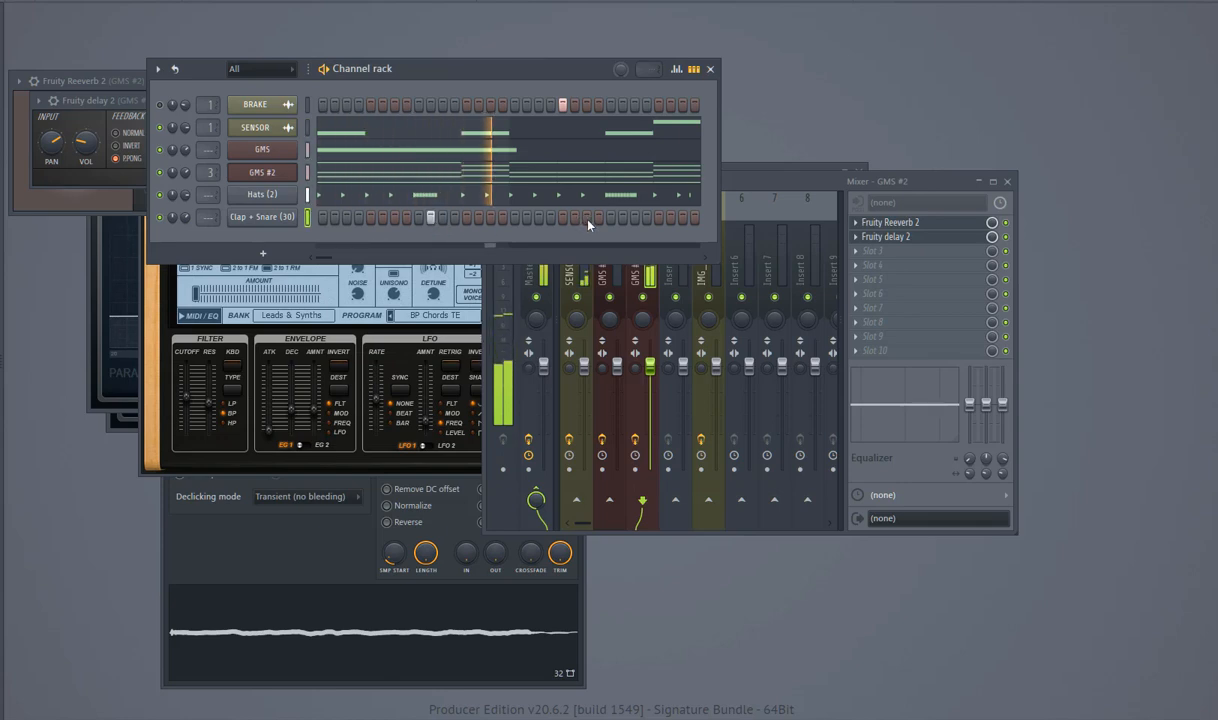
left_click(611, 218)
right_click(430, 219)
left_click(419, 218)
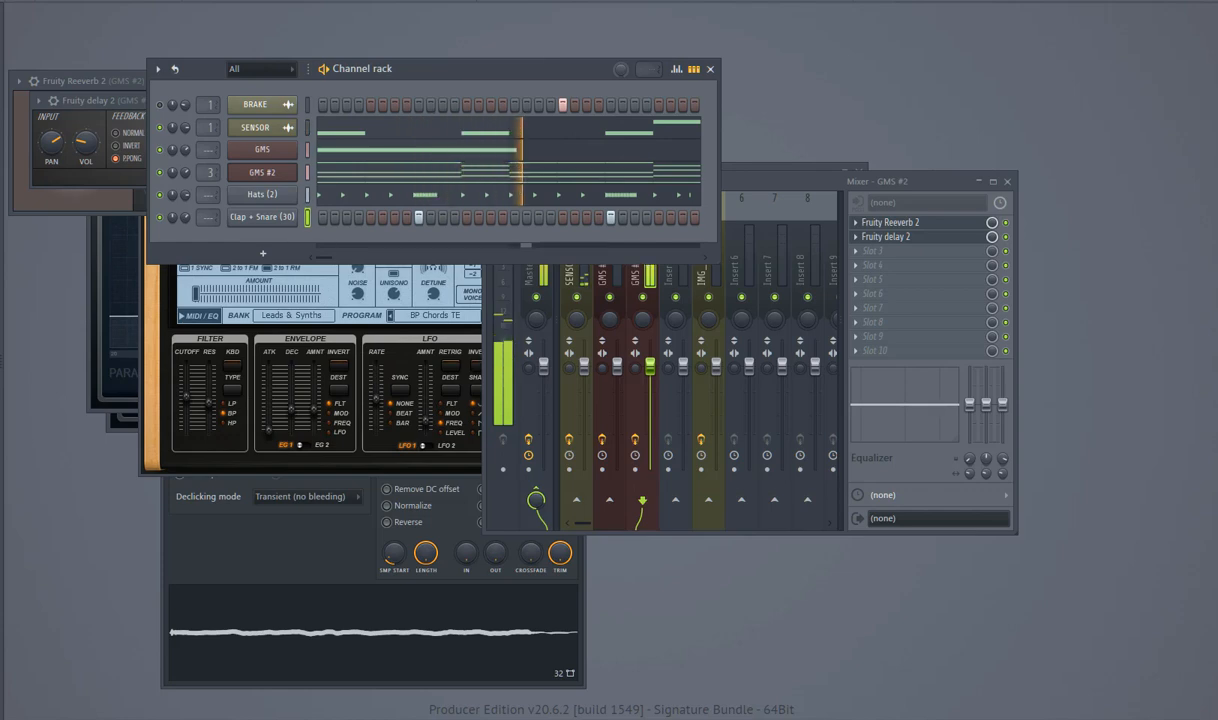
- Add the Clap + Snare (25) sample as a new channel with hits on steps 15 and 19, and stop playback
left_click_drag(2, 440, 284, 250)
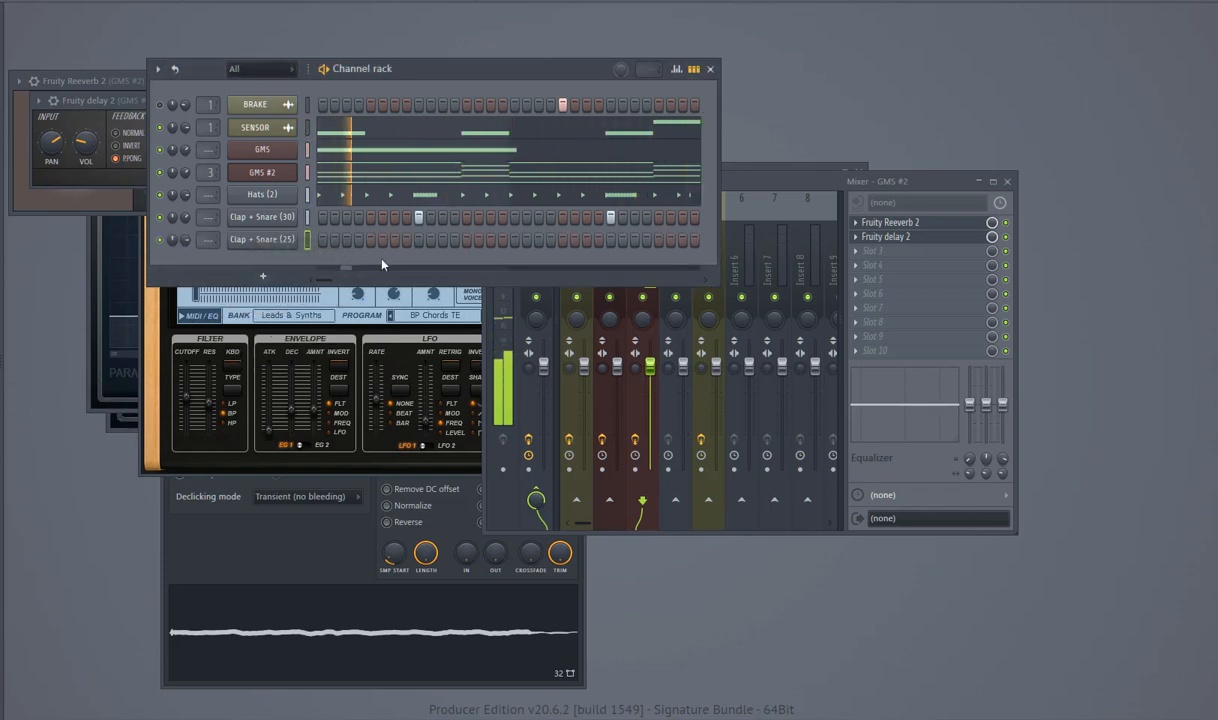
left_click(504, 241)
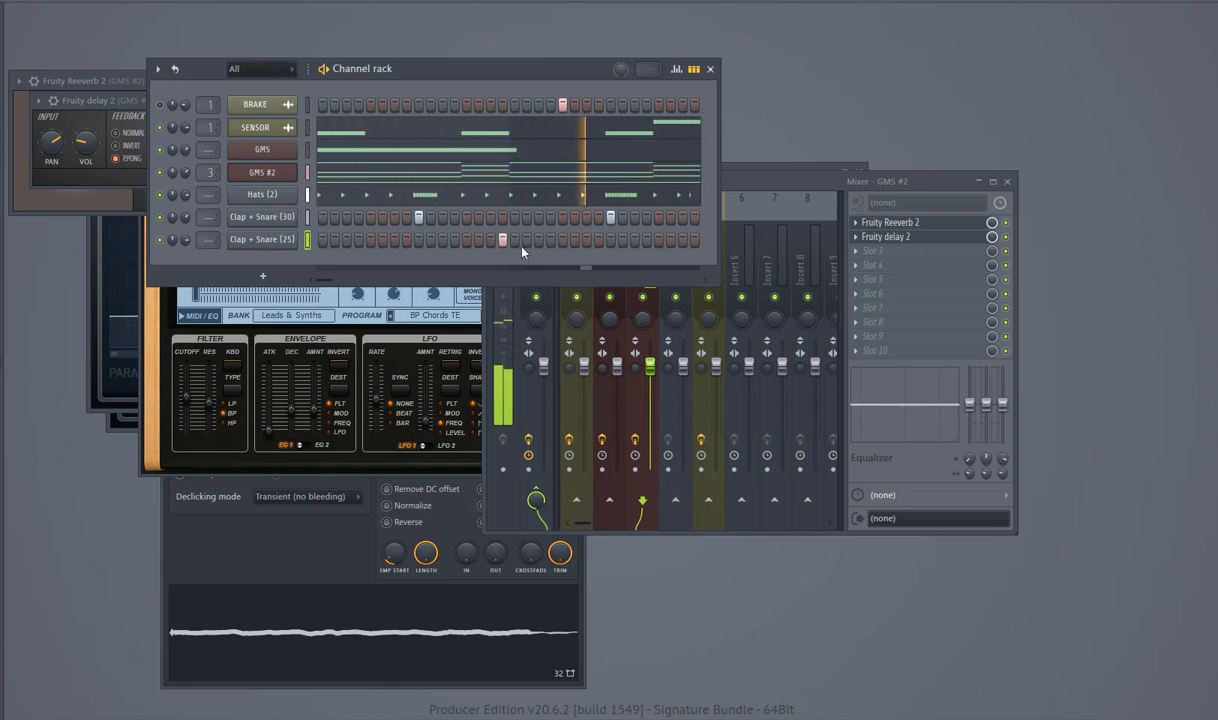
right_click(503, 241)
left_click(490, 241)
left_click(538, 242)
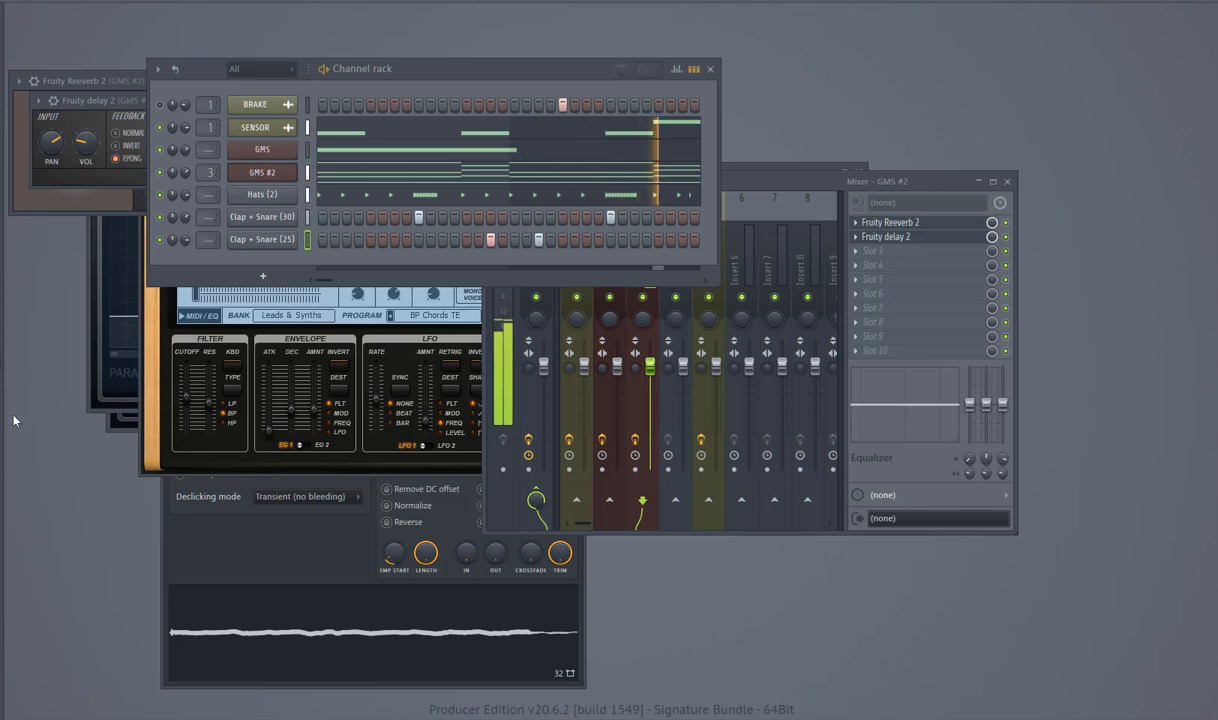
key("space")
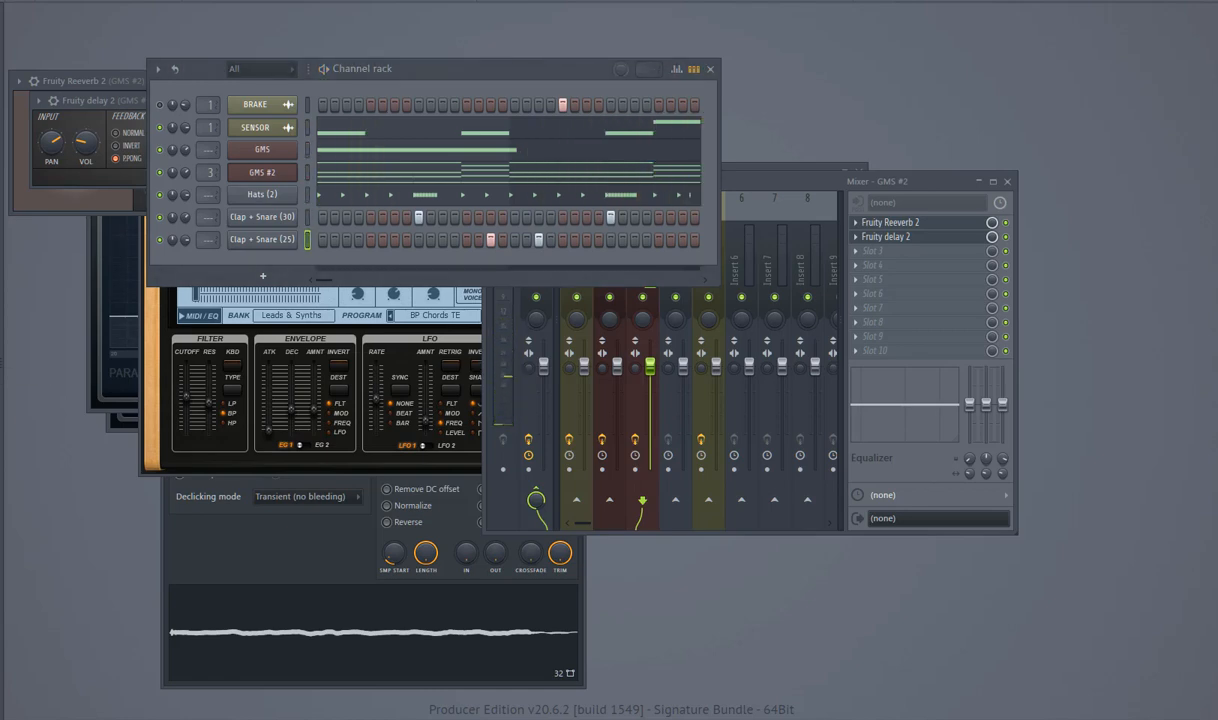
- Add the Favourite Kick sample as a new channel below Clap + Snare (25)
left_click_drag(2, 350, 261, 268)
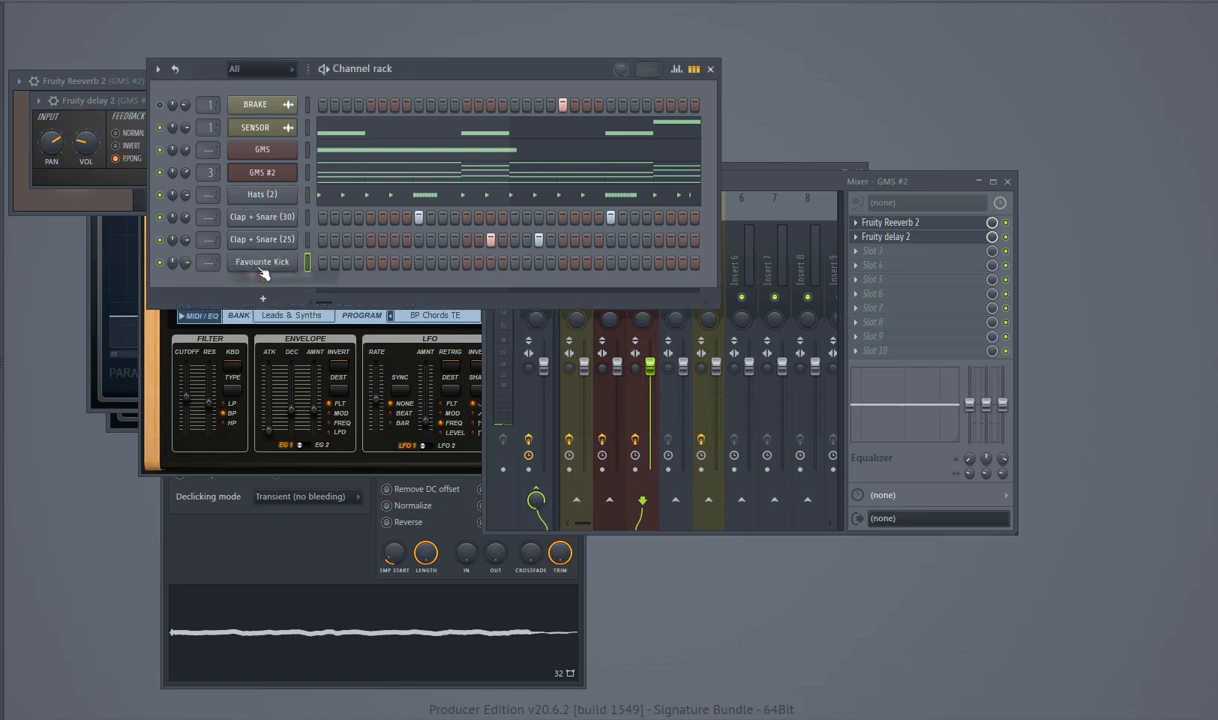
right_click(261, 268)
left_click(261, 268)
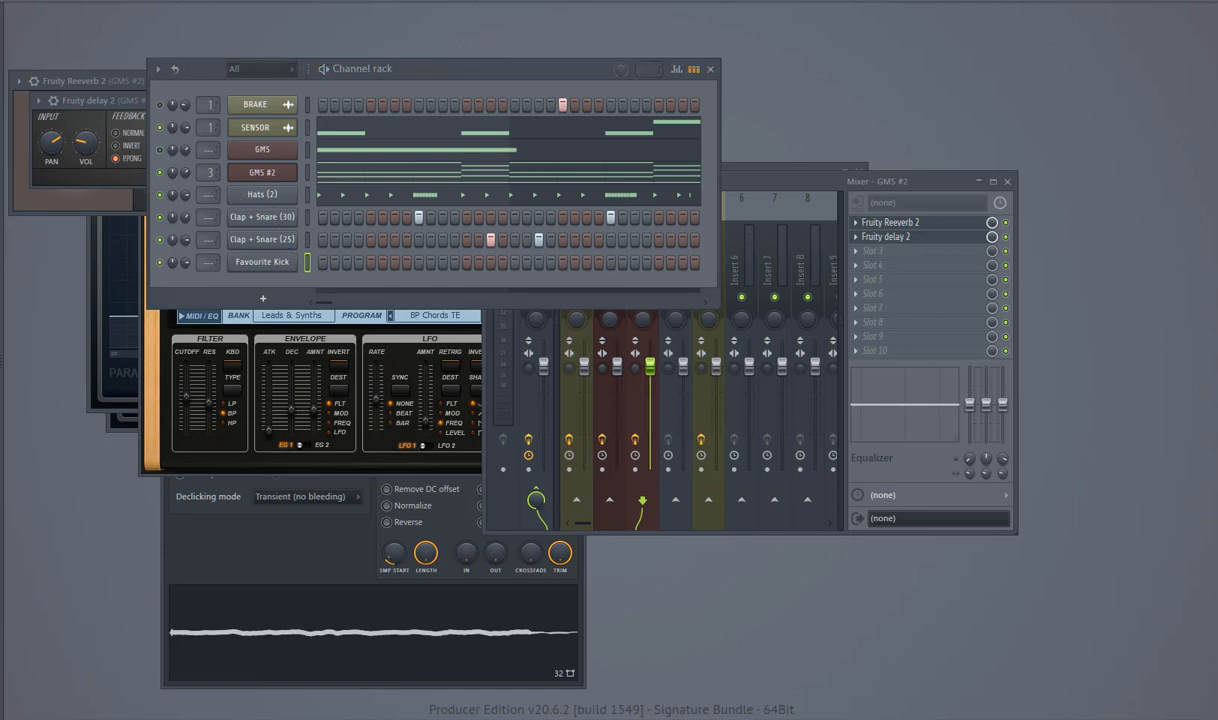
- Add the 808 (1) sample as a new channel and paste the copied note sequence into it in a new Pattern 2
left_click_drag(298, 298, 266, 305)
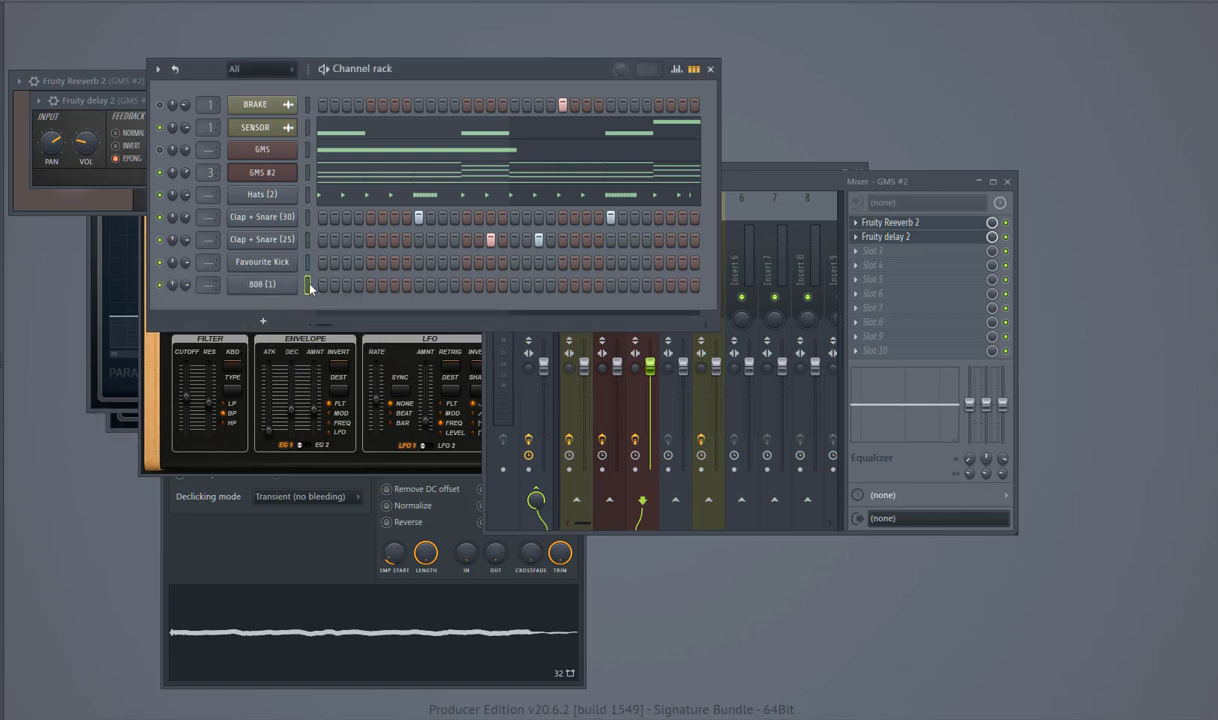
key("KP_Add")
key("ctrl+v")
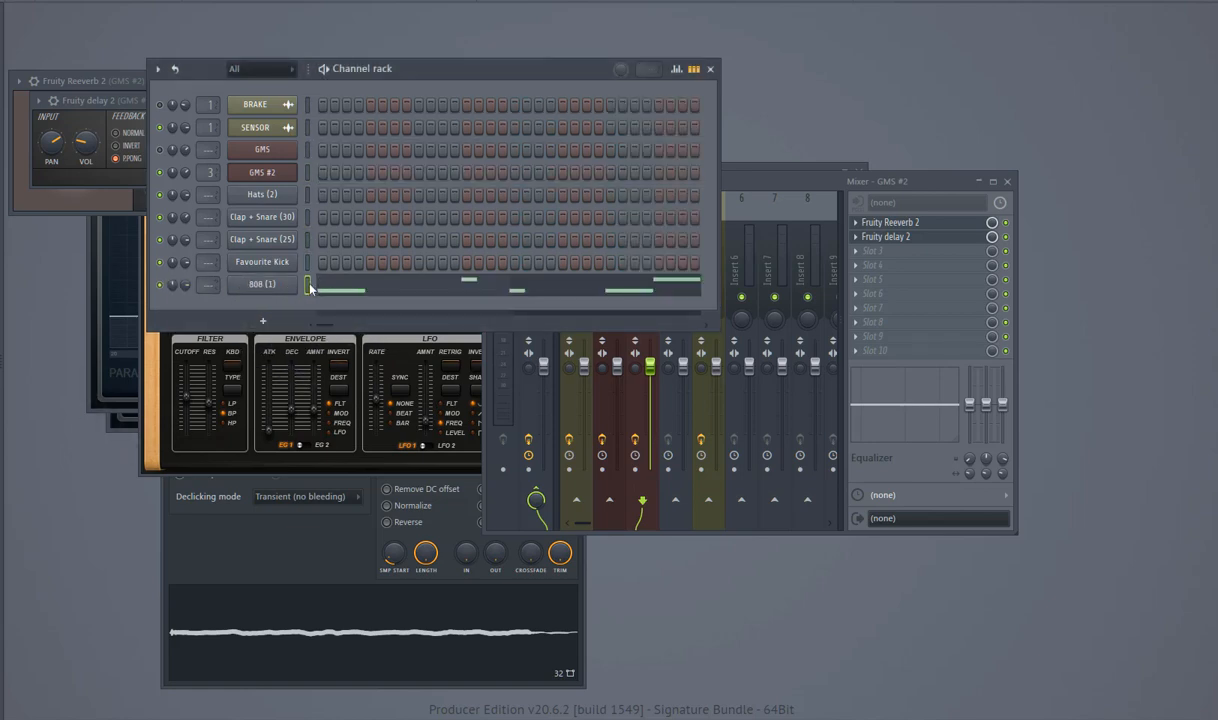
- Shrink Track 1 in the playlist, then place Pattern 1 on Track 1 and Pattern 2 on Track 2 at bar 1
key("F5")
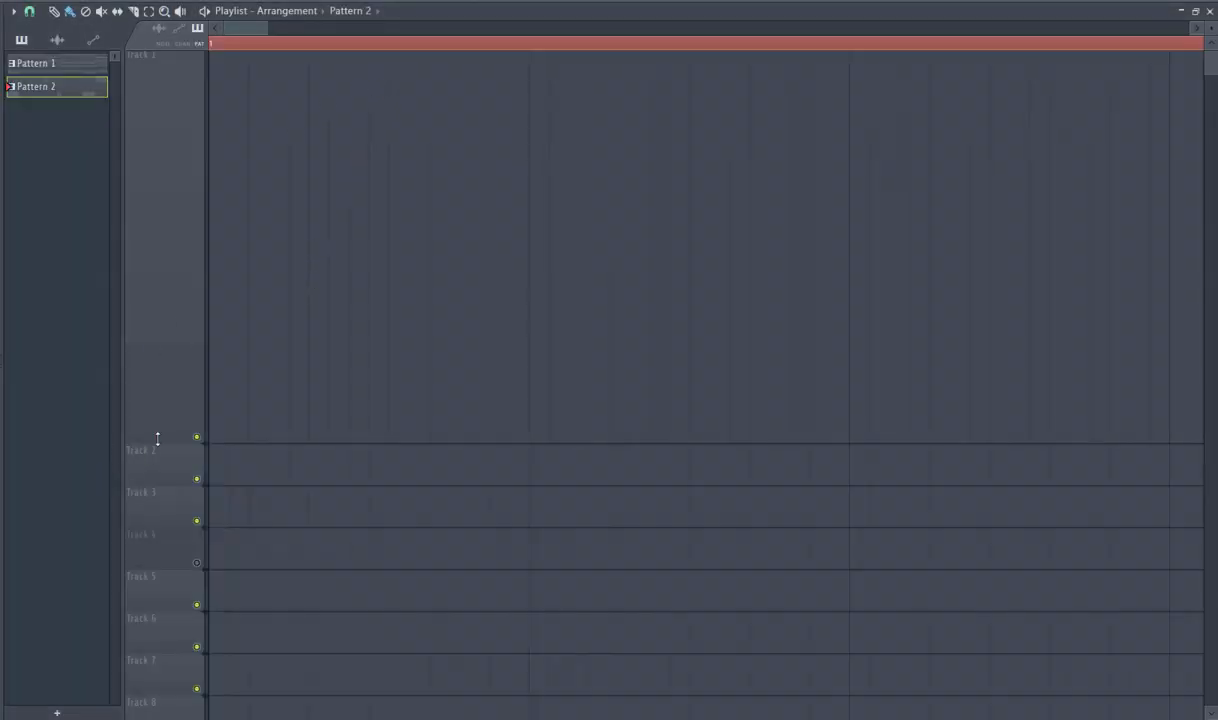
left_click_drag(157, 438, 157, 88)
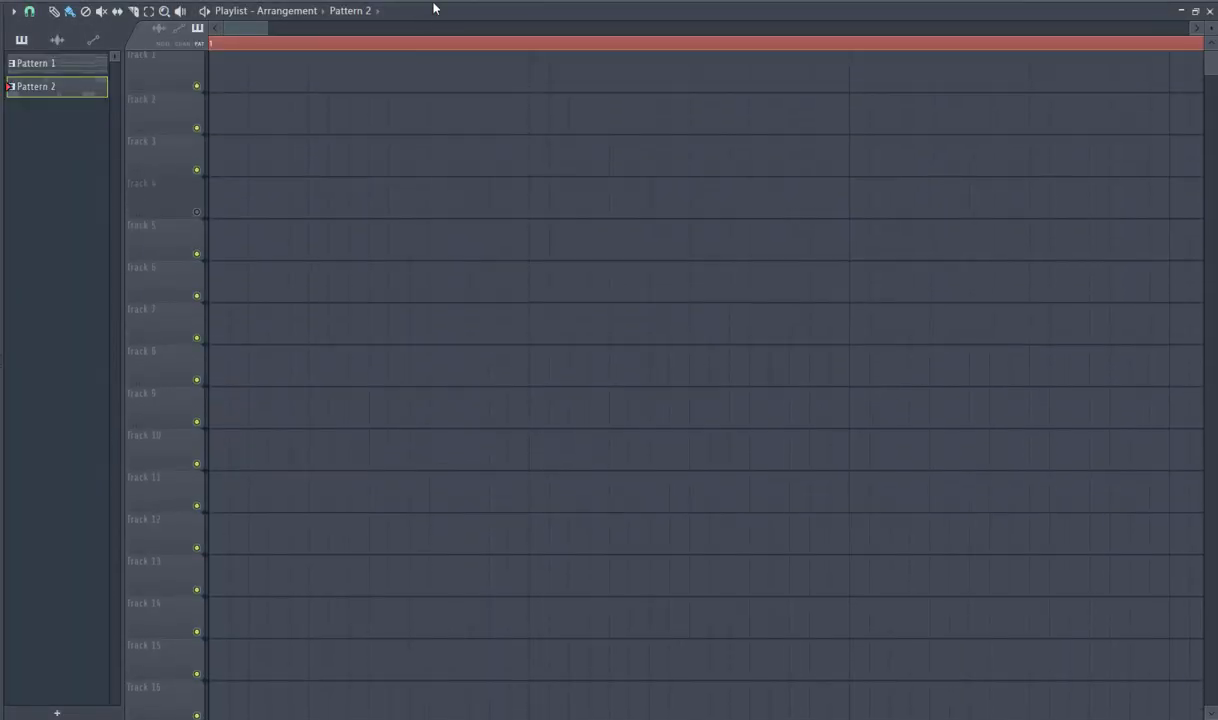
left_click(242, 75)
scroll(405, 248, "down", 4)
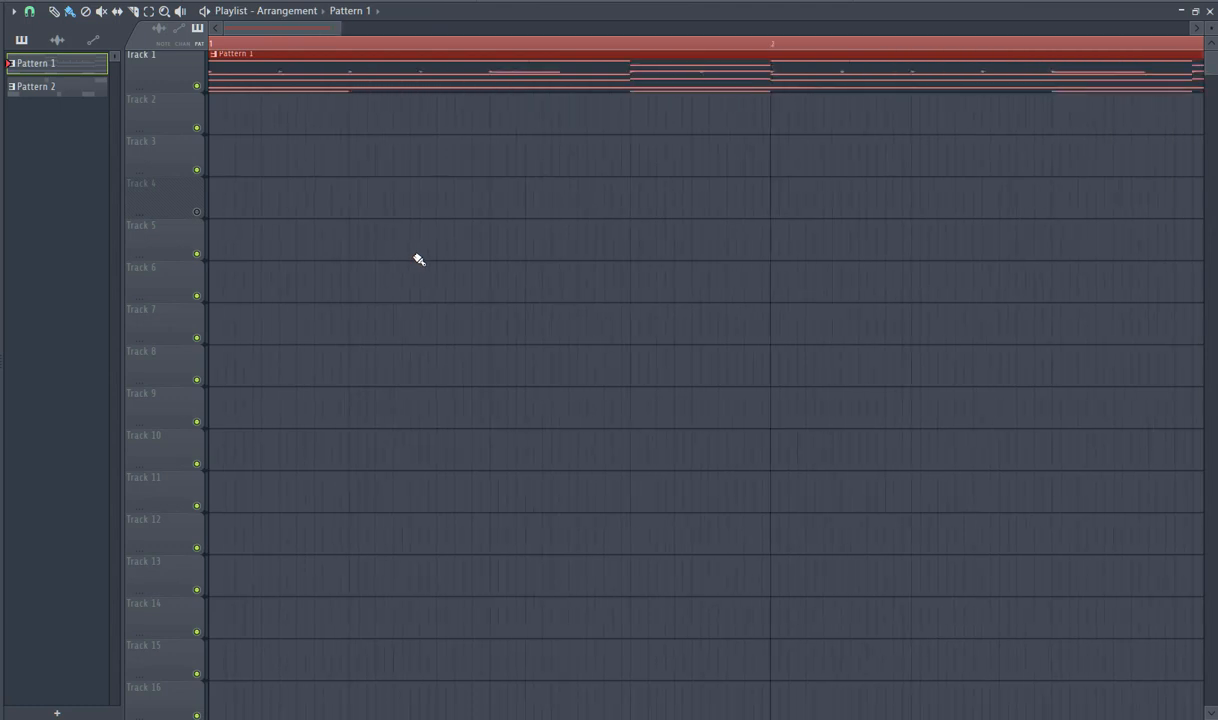
scroll(419, 260, "down", 3)
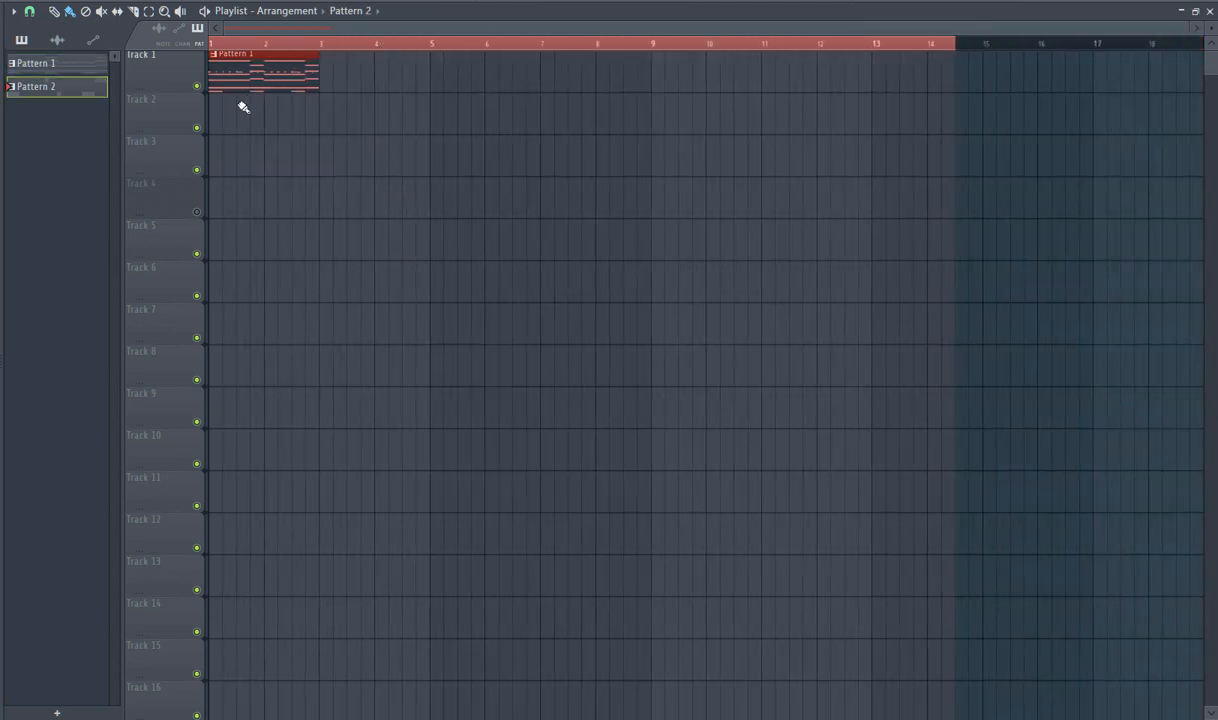
left_click_drag(243, 107, 231, 128)
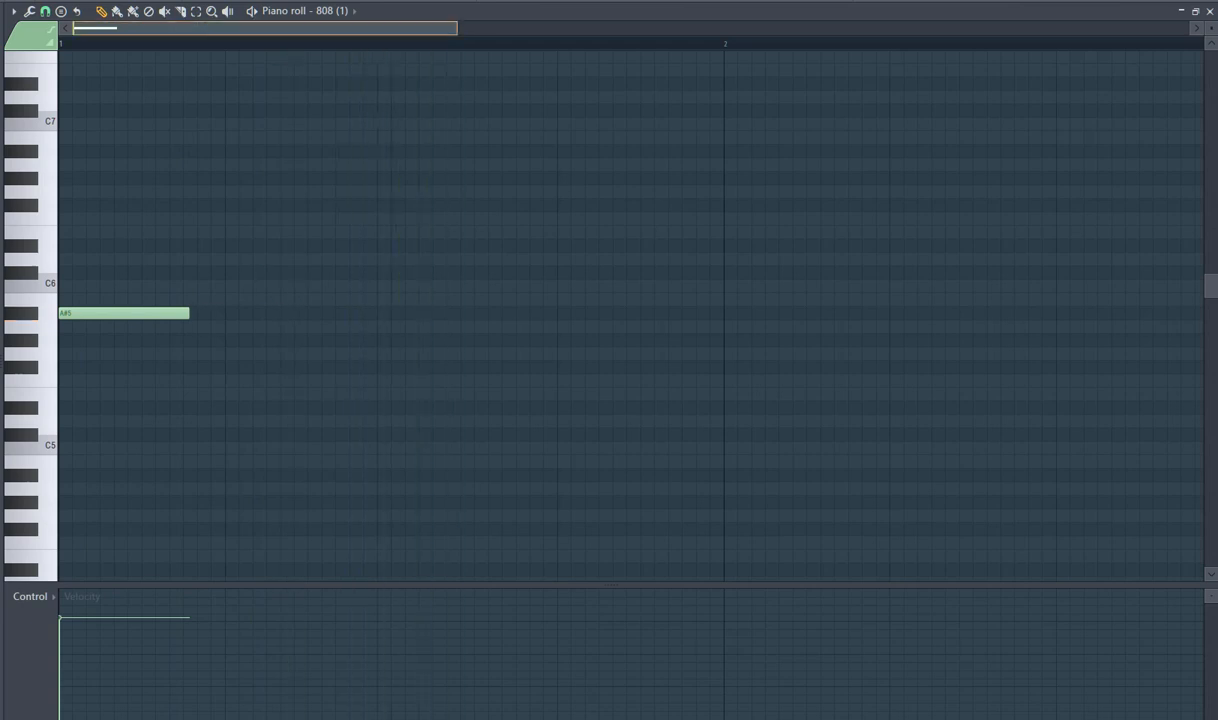
- Shorten the first A#5 note of 808 (1) and add a matching A#5 on beat 4 of bar 1
scroll(194, 303, "down", 3)
left_click_drag(119, 314, 110, 314)
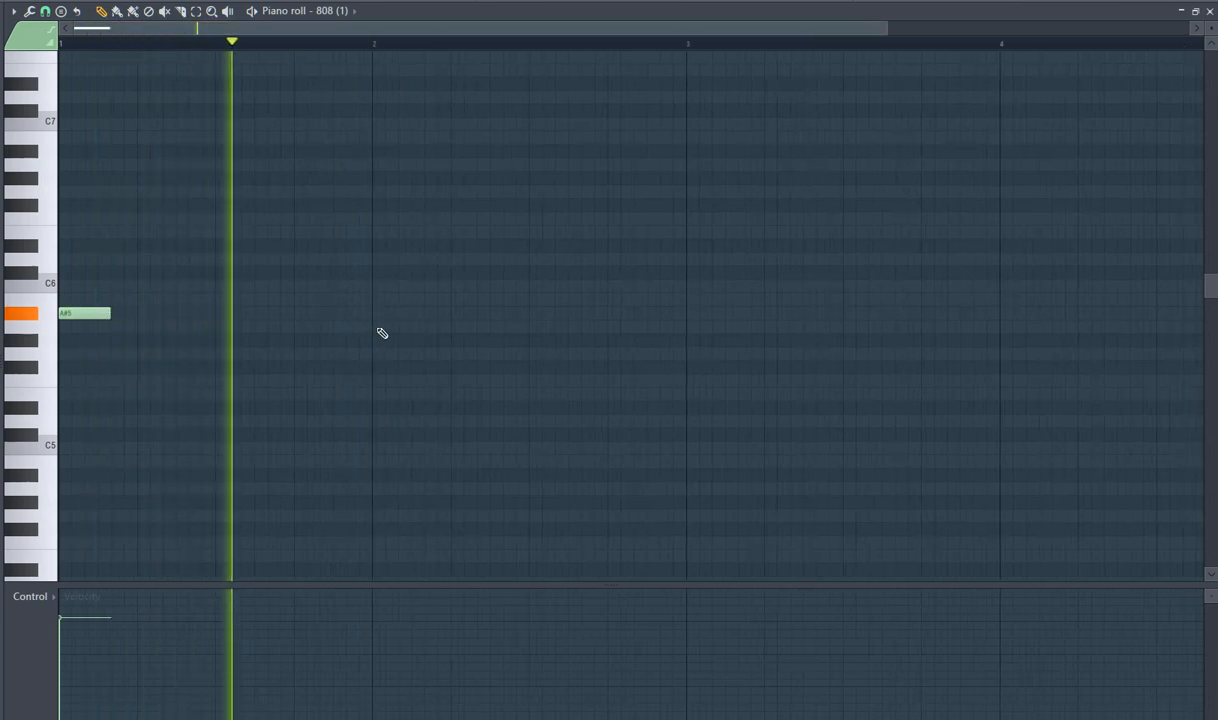
left_click(380, 328)
right_click(384, 324)
left_click(296, 314)
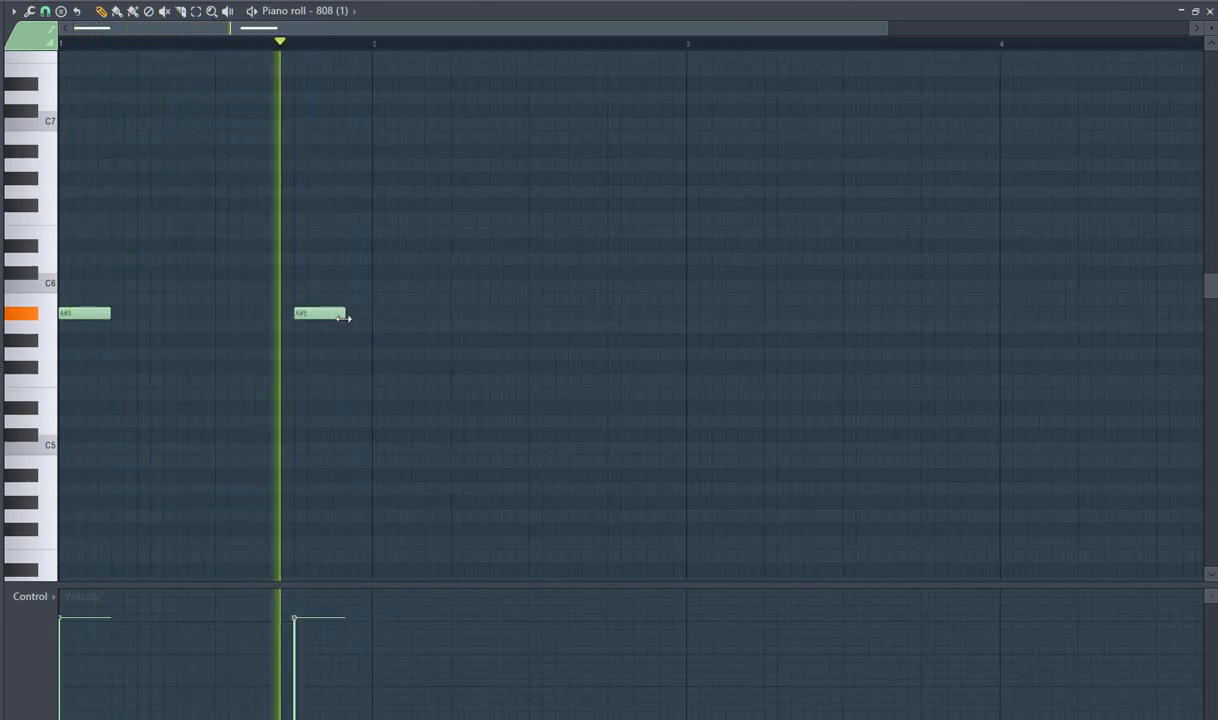
- Add short F#6, F6 and B5 notes in sequence from beat 3 of bar 2 in the 808 (1) piano roll
key("F7")
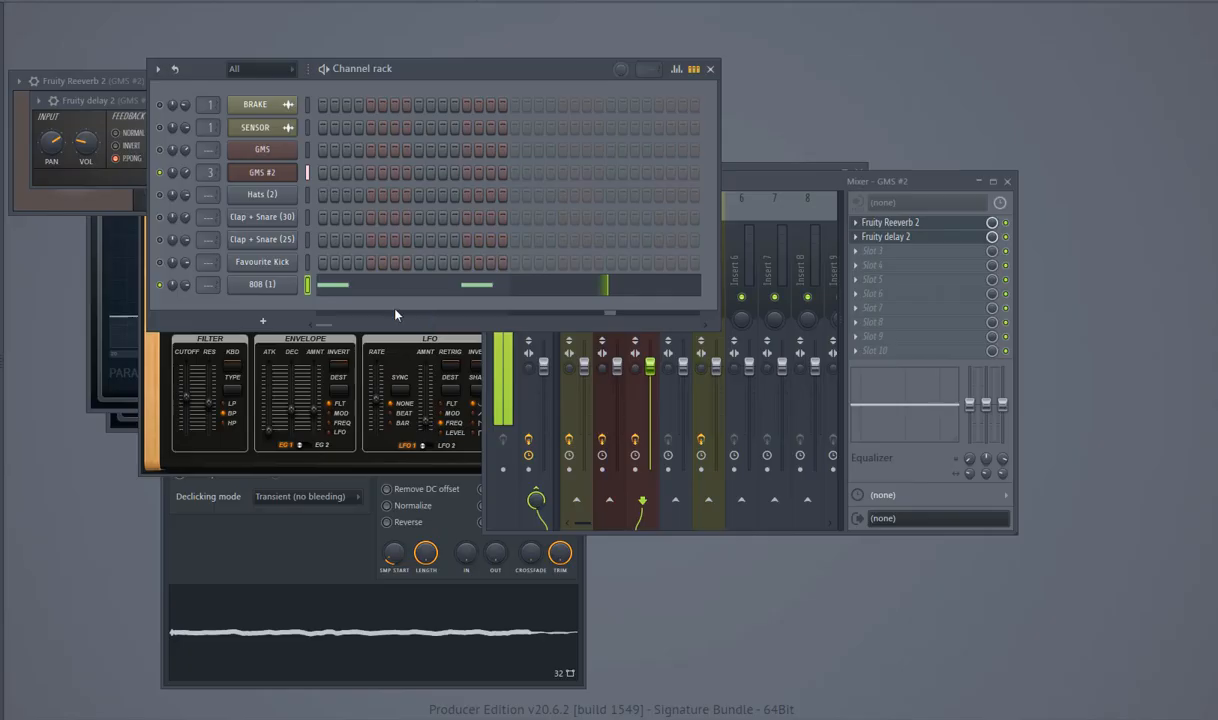
right_click(281, 290)
left_click(330, 285)
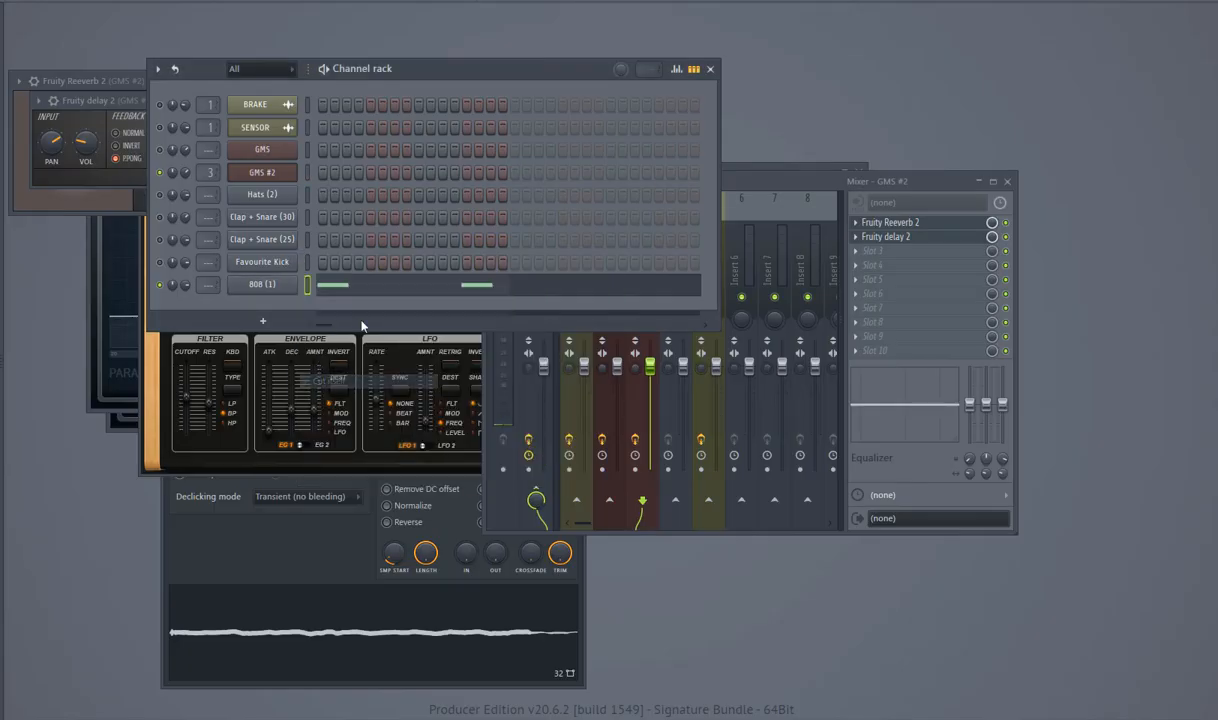
scroll(467, 344, "up", 2)
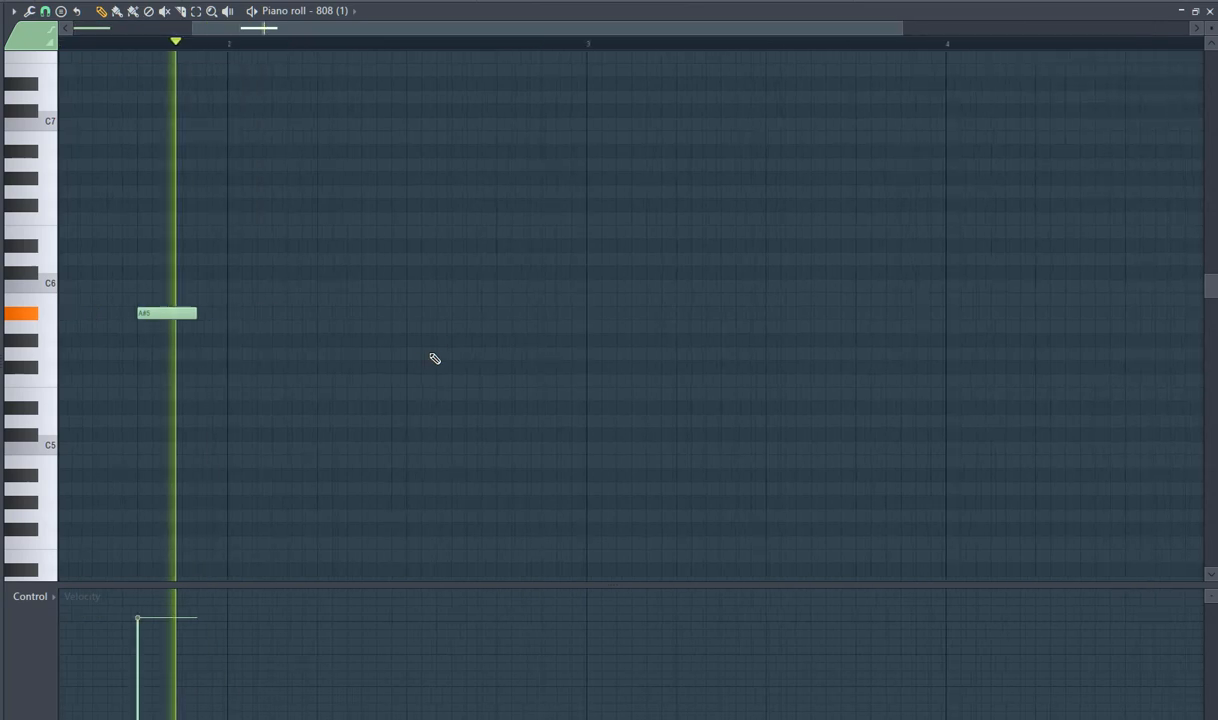
left_click_drag(410, 178, 451, 205)
left_click(456, 218)
key("space")
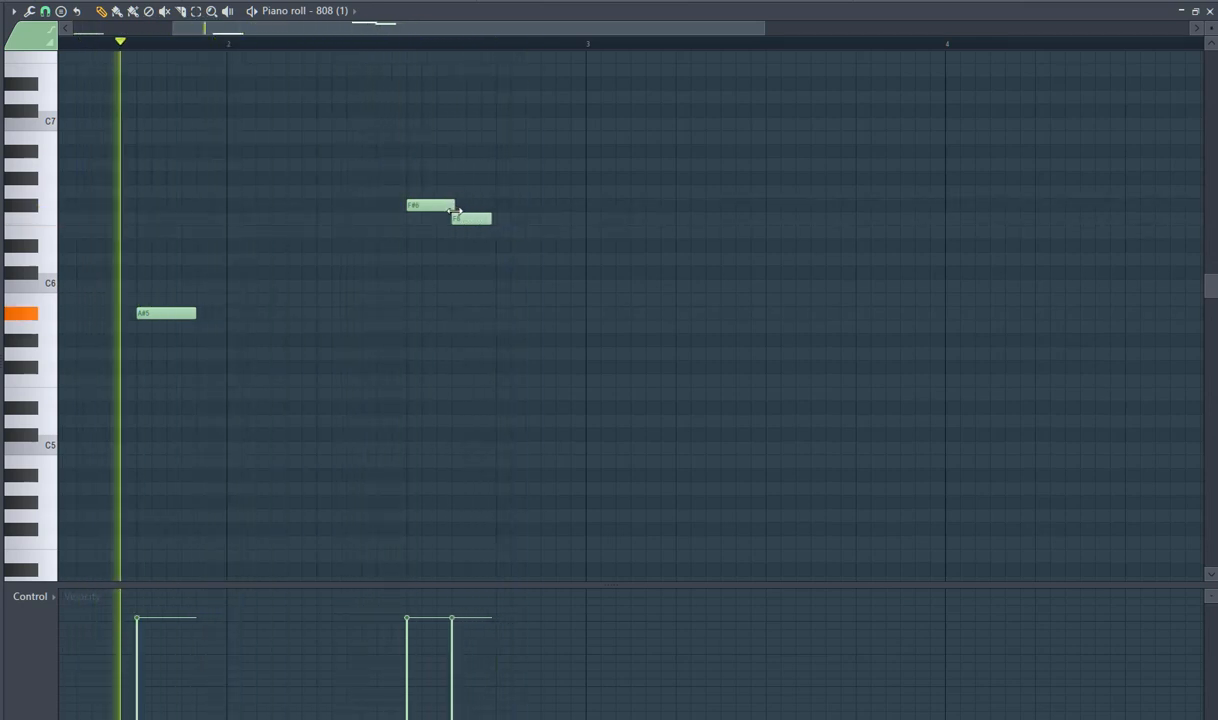
left_click(503, 299)
left_click_drag(509, 307, 503, 293)
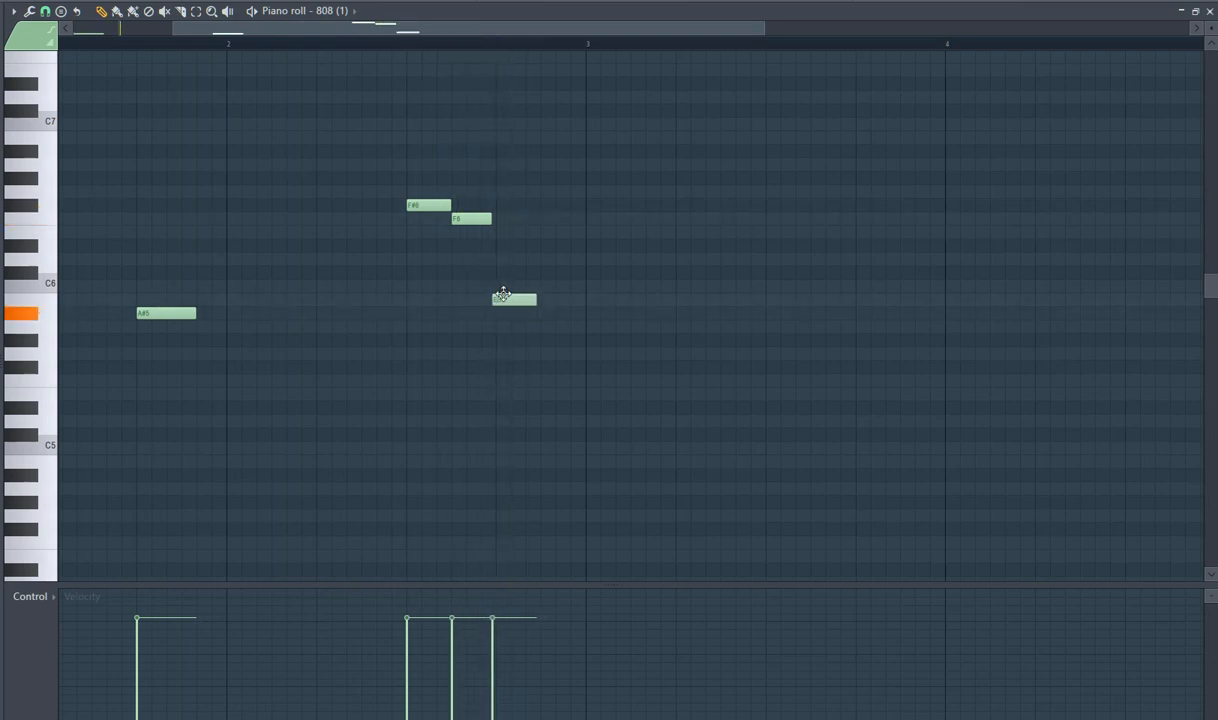
- Duplicate the two-bar 808 phrase so the copy starts at bar 3, and raise the copy's last note to A#6
key("ctrl+b")
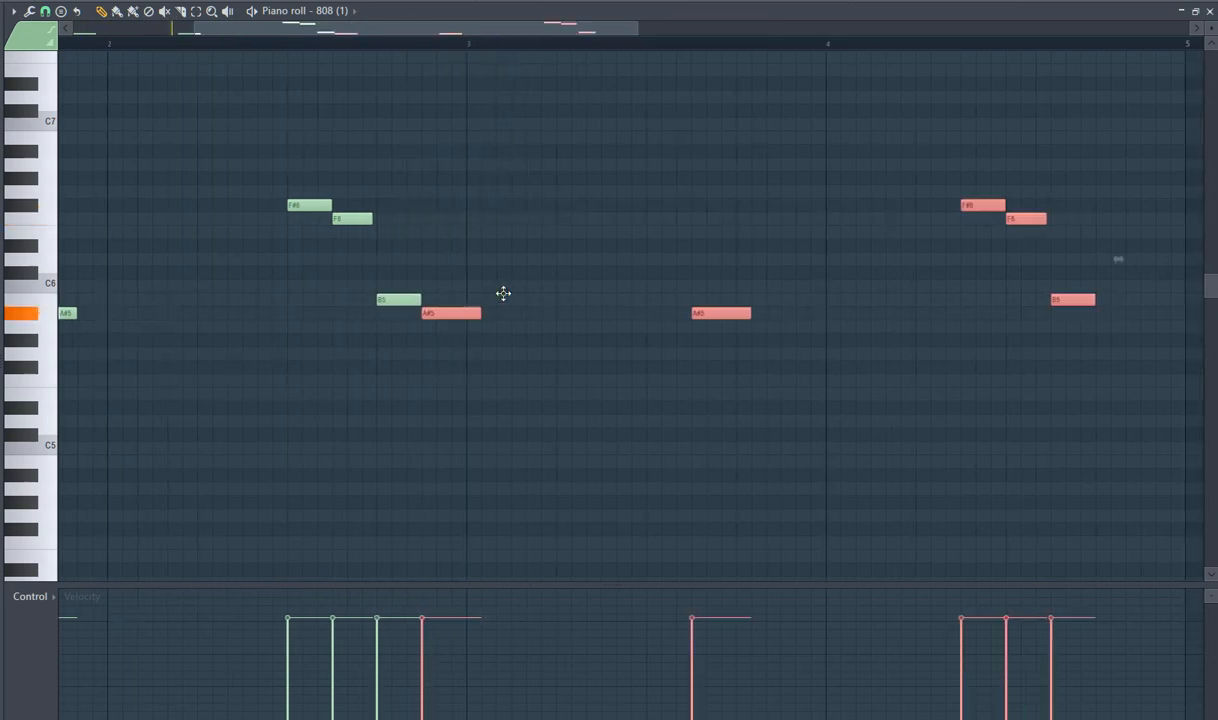
left_click_drag(457, 313, 499, 313)
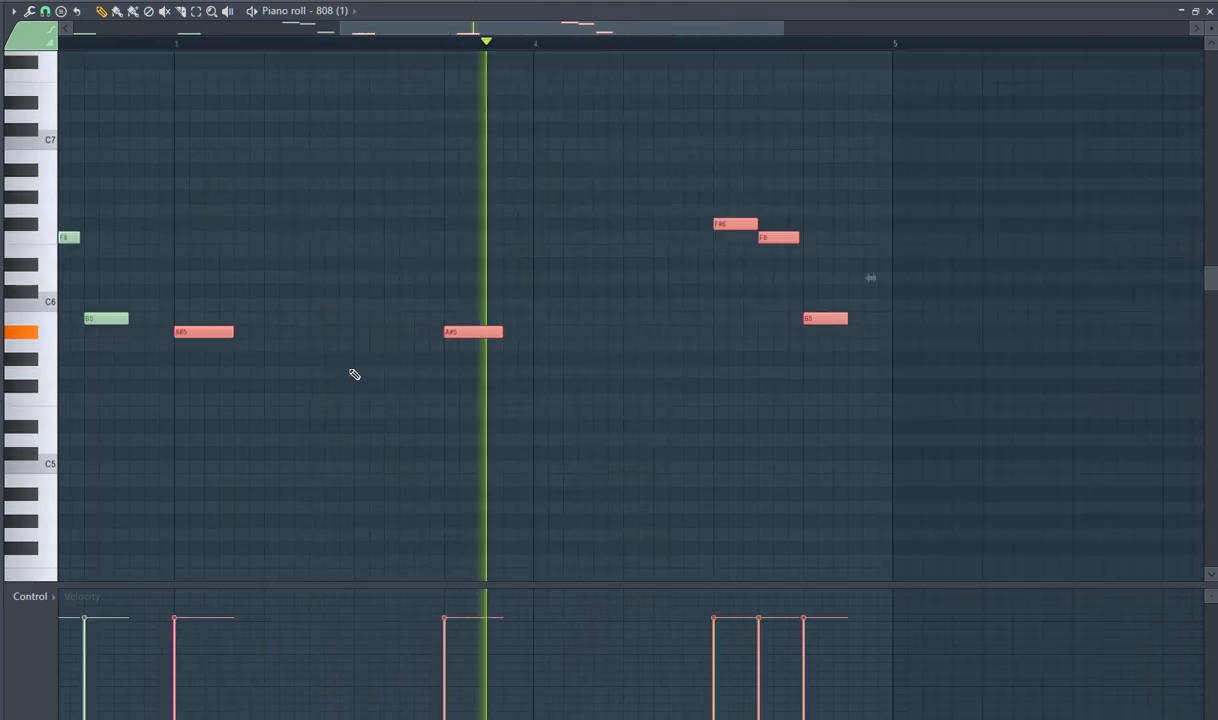
left_click(598, 329)
right_click(602, 331)
key("space")
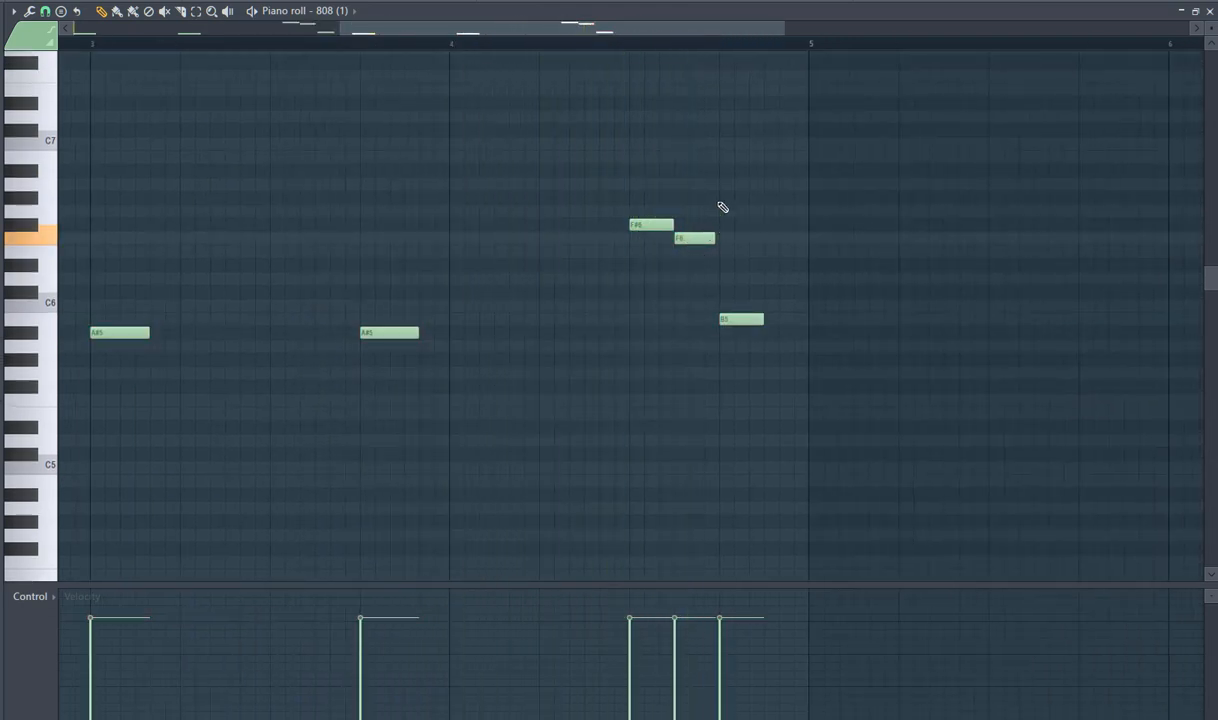
left_click_drag(722, 201, 717, 170)
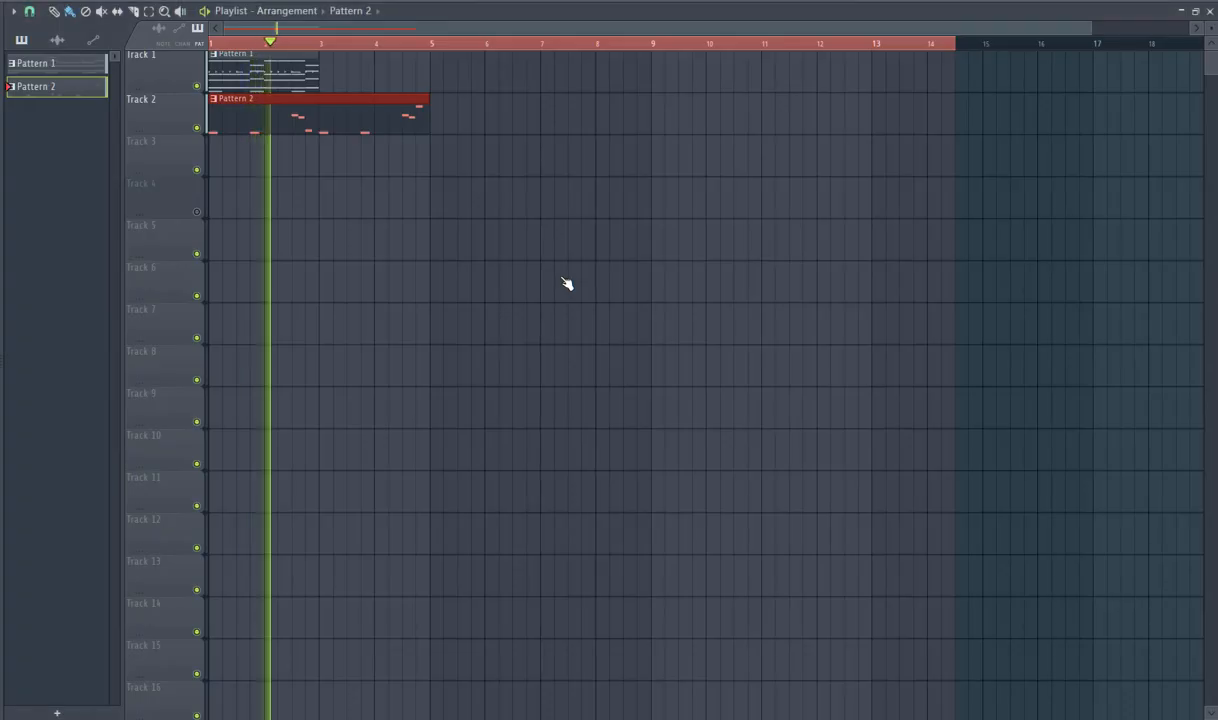
- Duplicate the Pattern 1 clip on Track 1 at bar 3 and play the arrangement
left_click(302, 77)
left_click_drag(338, 79, 275, 84)
right_click(344, 87)
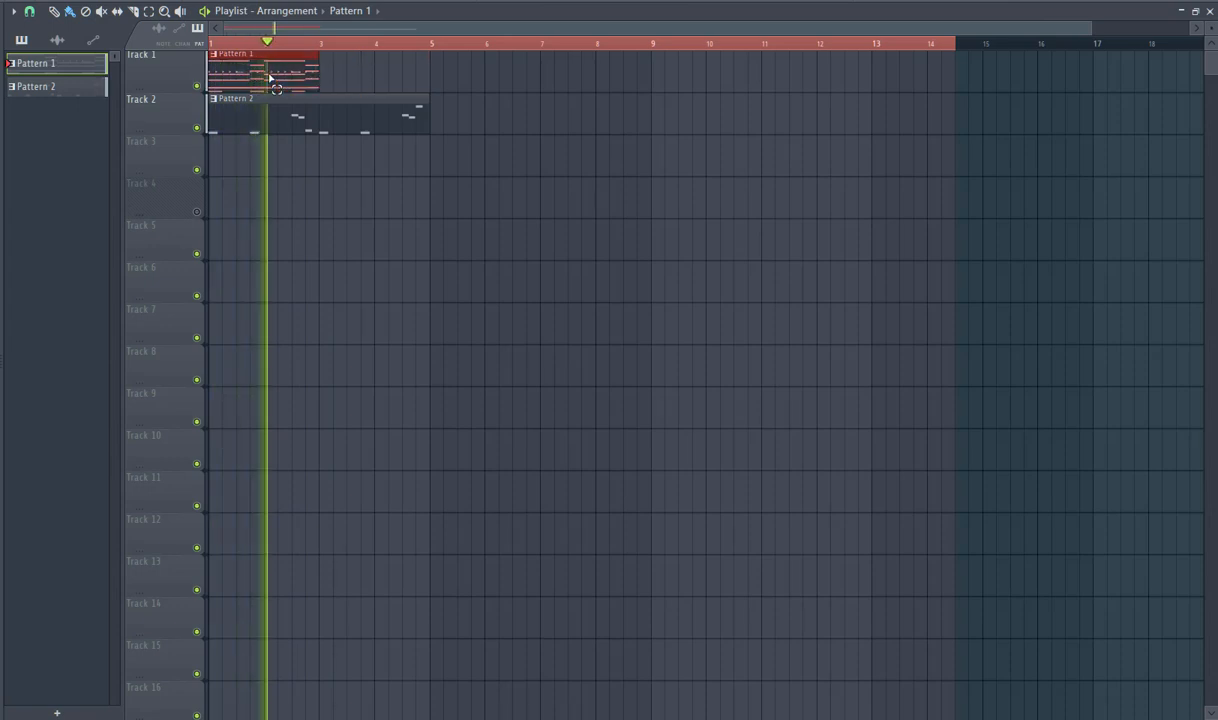
key("ctrl+b")
key("space")
left_click_drag(984, 75, 354, 80)
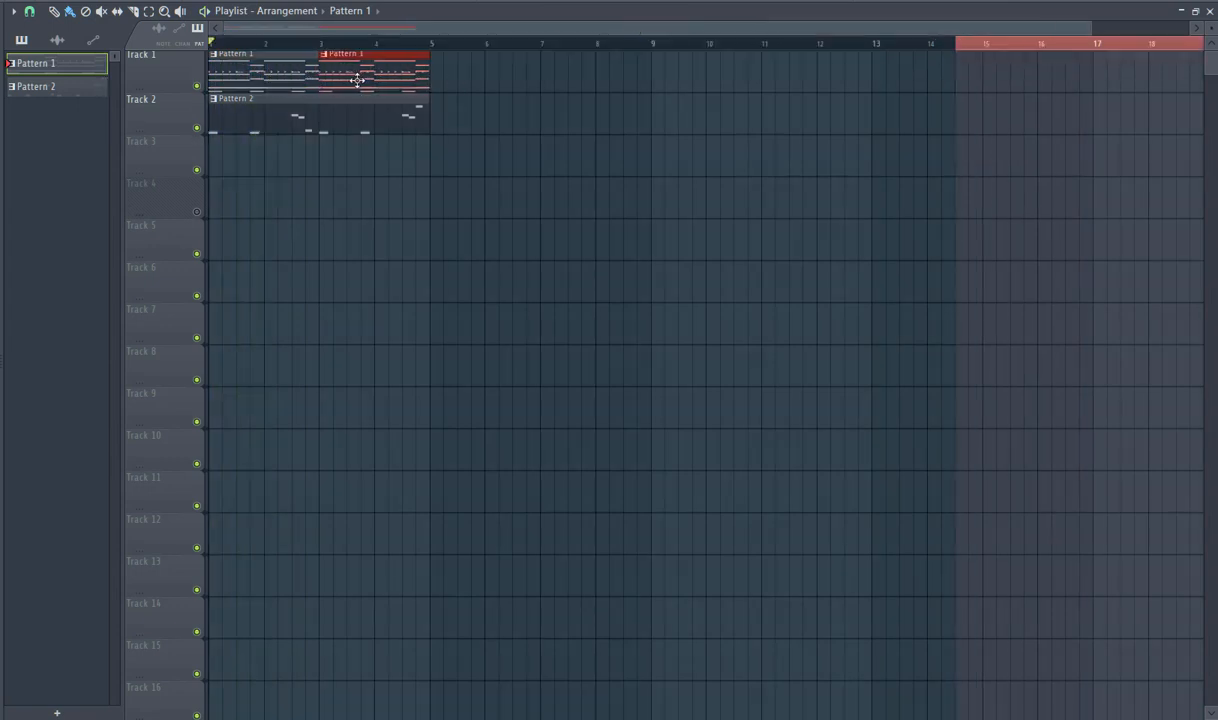
key("space")
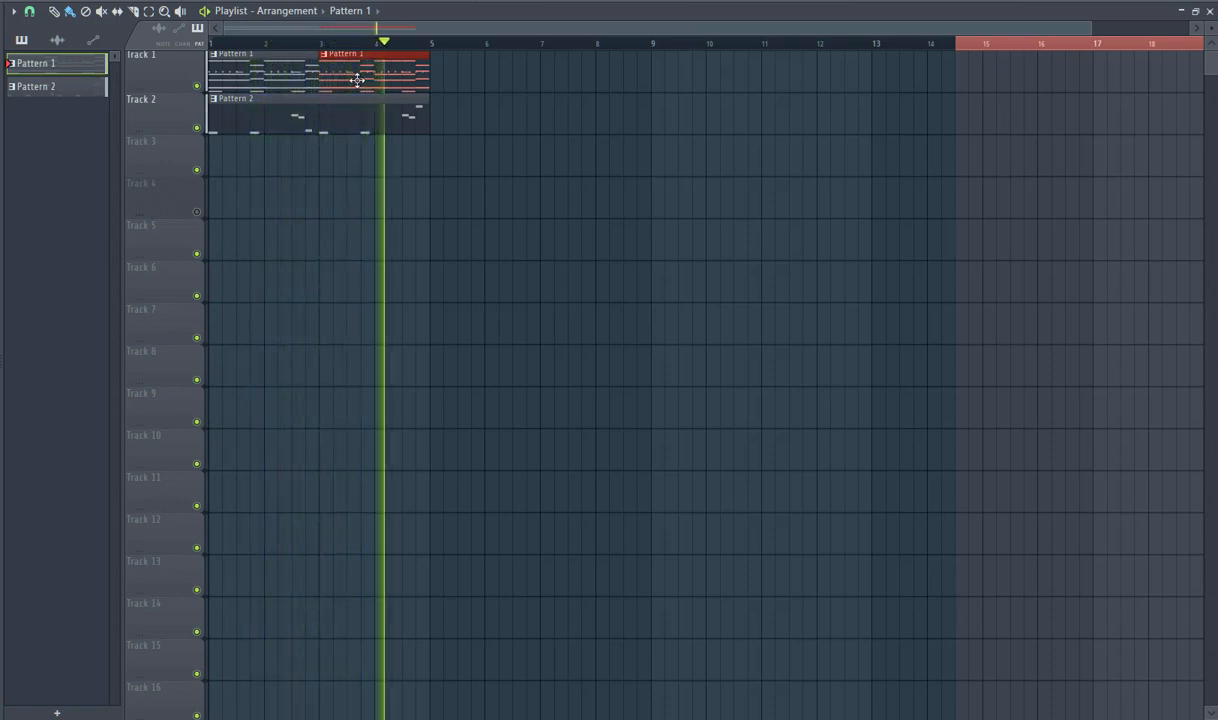
- Unmute all the muted channels in the Channel rack, from BRAKE down to Favourite Kick
key("F5")
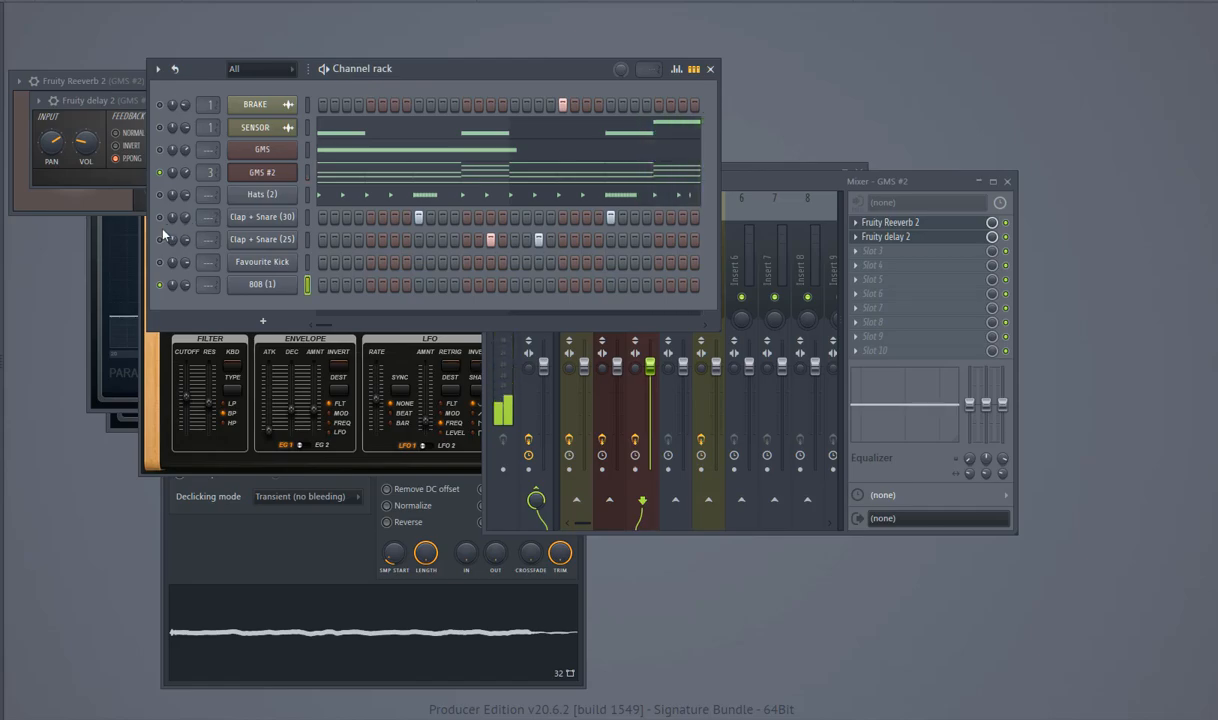
key("F5")
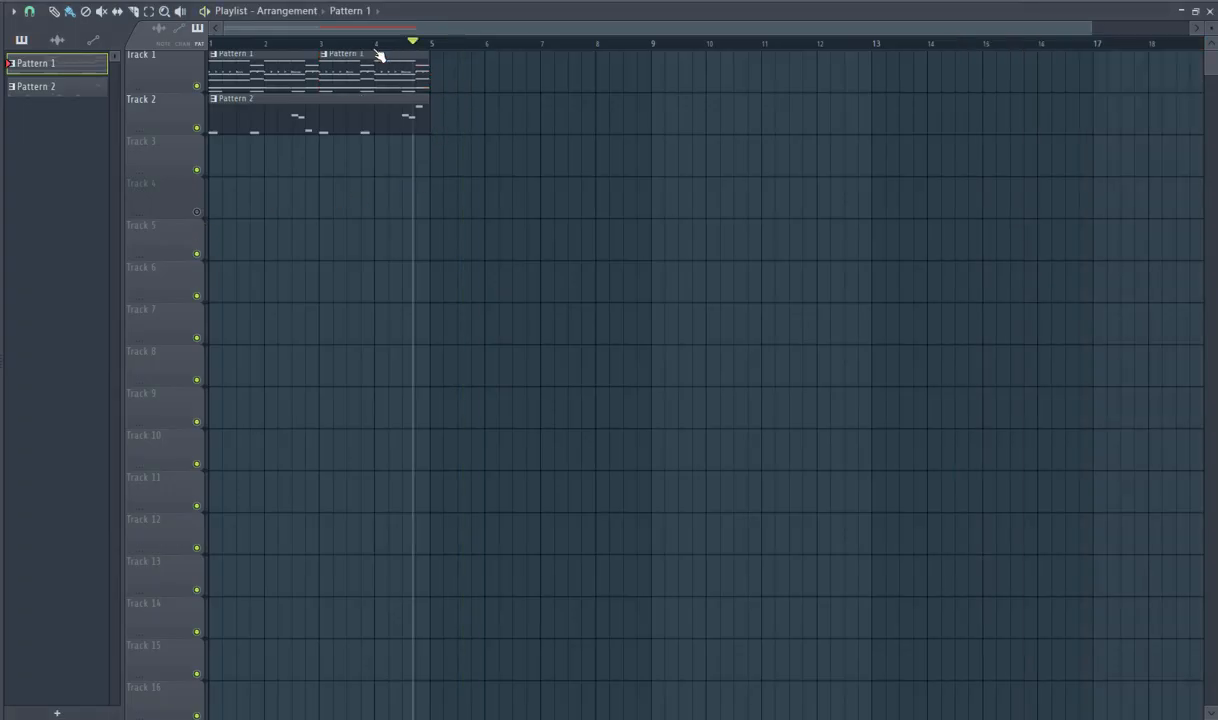
key("F5")
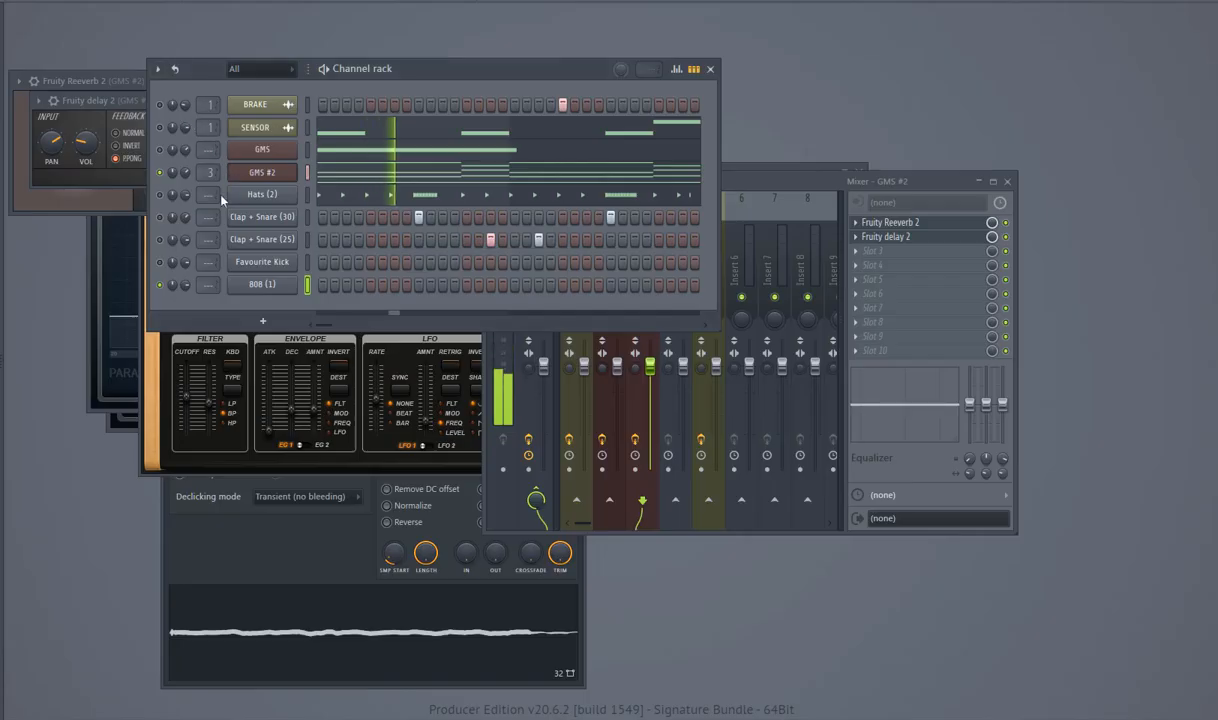
left_click(159, 194)
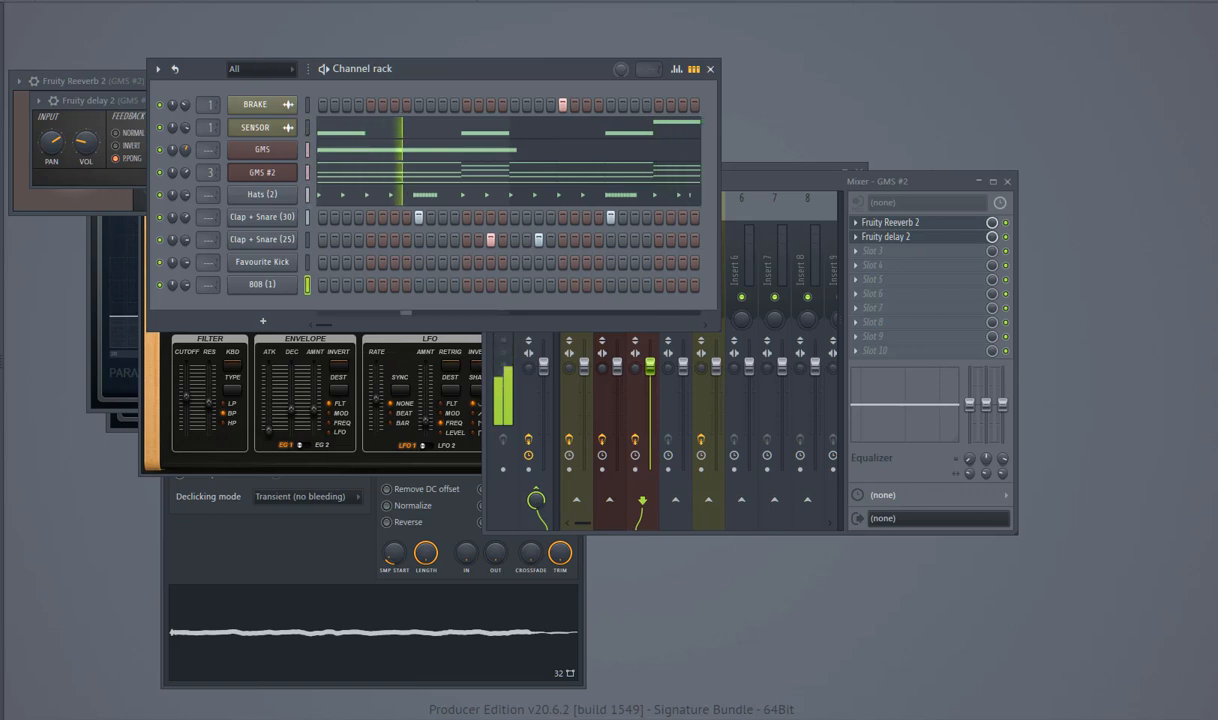
- Paste the 808 (1) notes into the Favourite Kick channel in Pattern 2 and open its piano roll
left_click(309, 264)
key("ctrl+v")
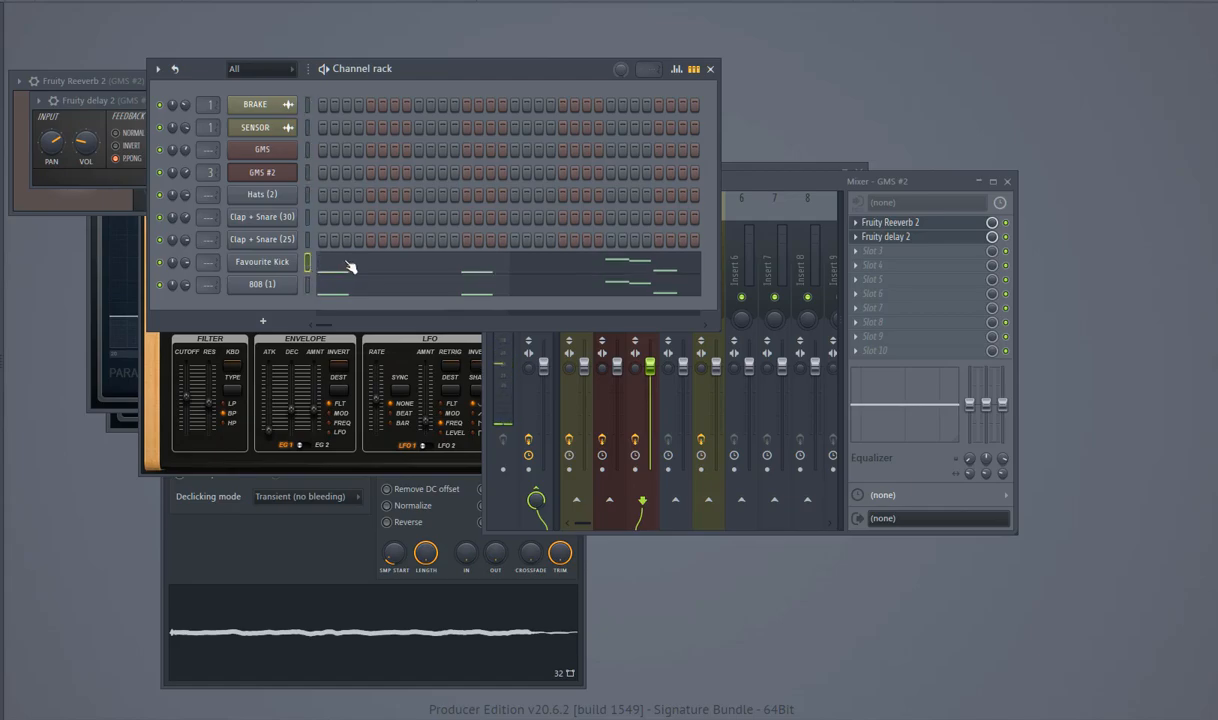
left_click(350, 267)
scroll(375, 28, "down", 3)
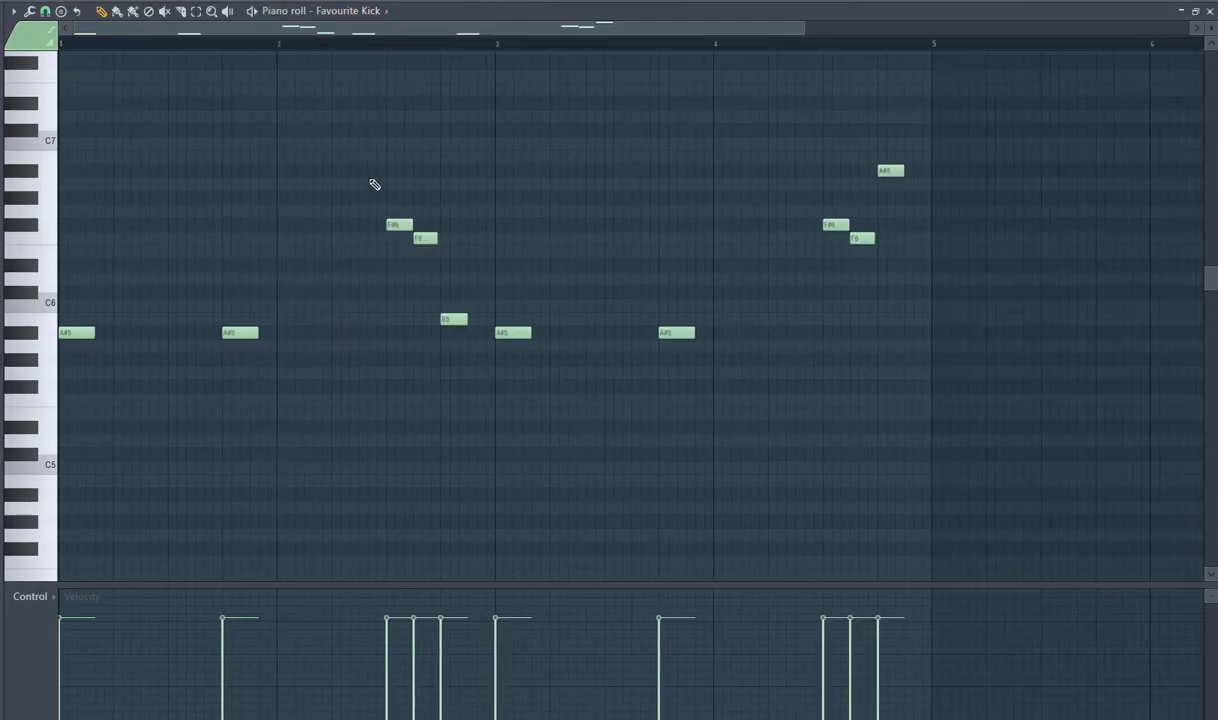
- Lower the pasted kick notes to C5 and C#5, and add a C5 hit halfway through beat 2 of bar 1
scroll(385, 245, "up", 3)
left_click_drag(392, 223, 381, 324)
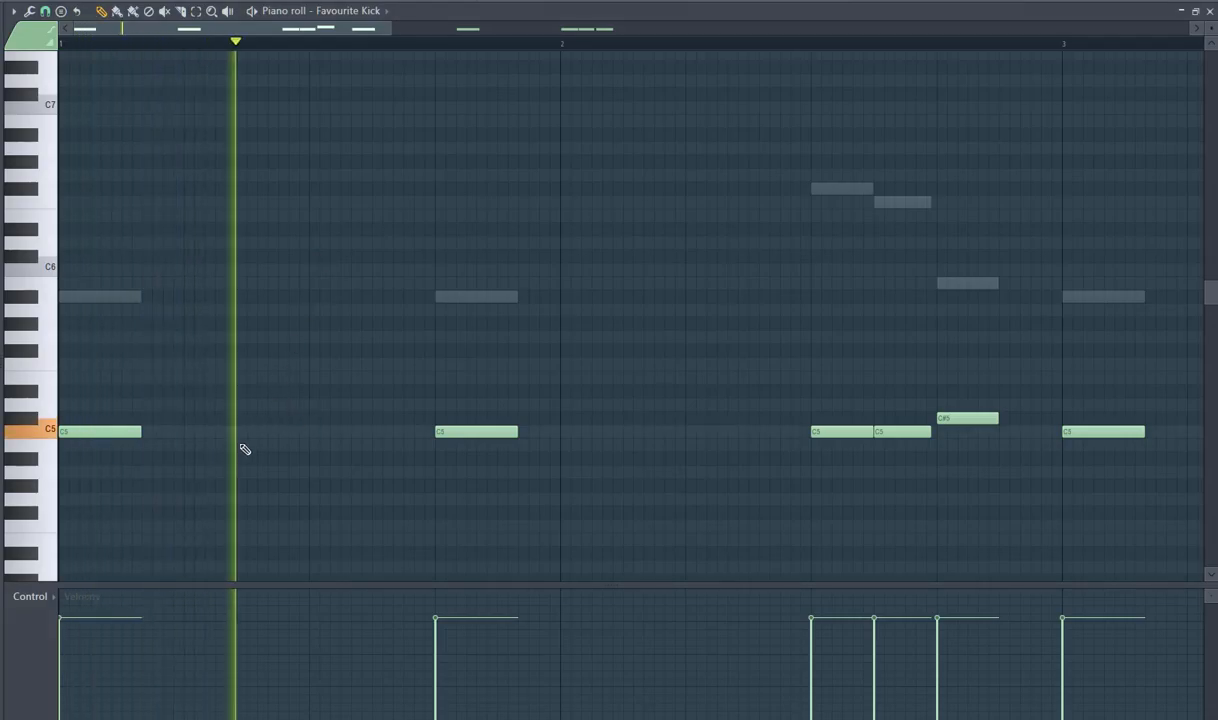
left_click(279, 434)
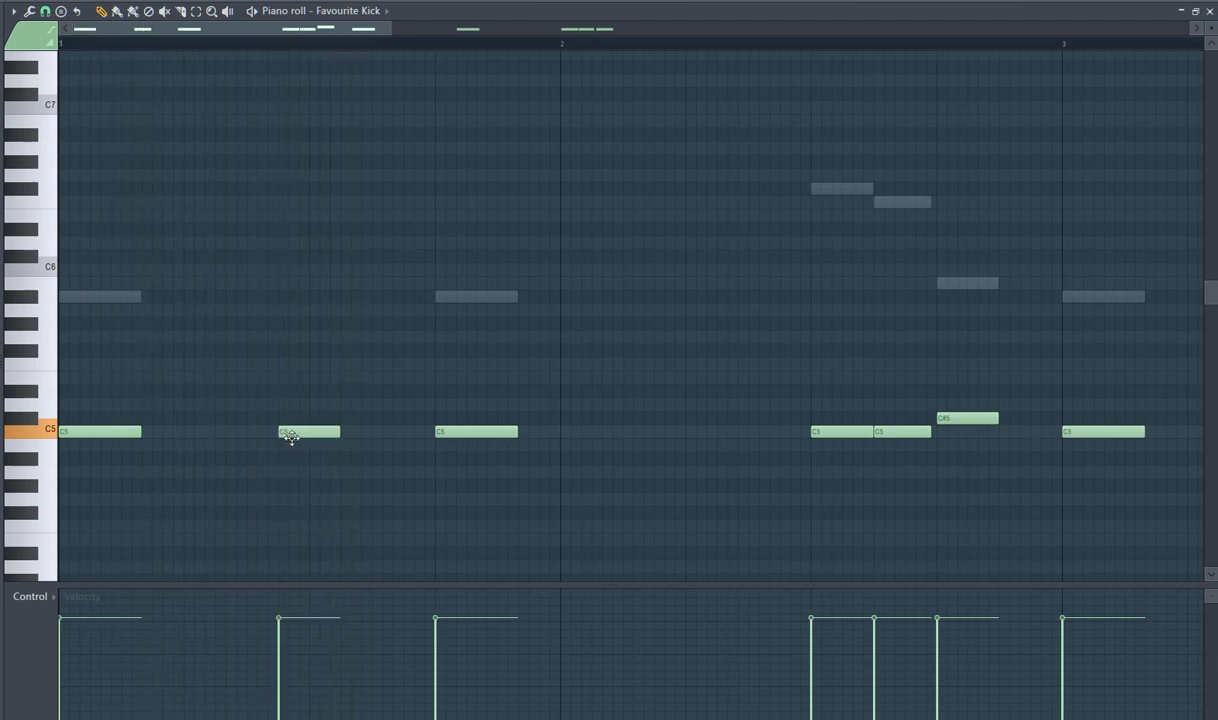
left_click_drag(285, 435, 253, 437)
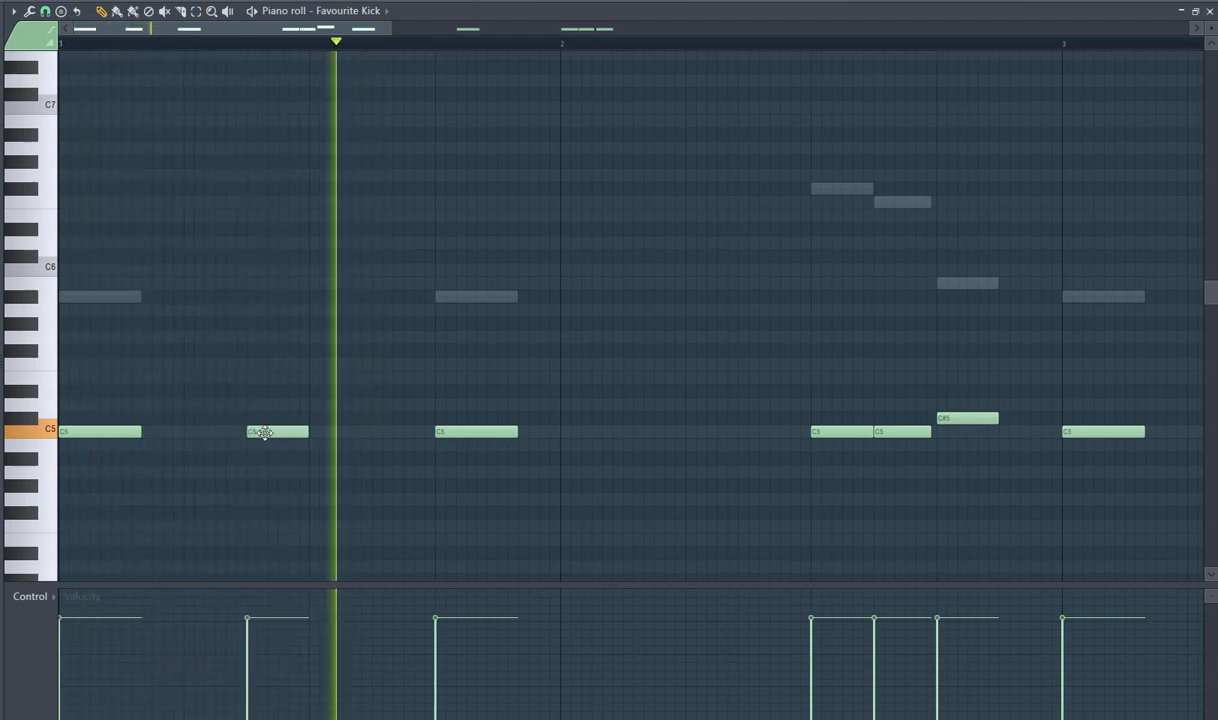
- Add a matching C5 kick hit halfway through beat 2 of bar 3 and close the piano roll
scroll(318, 427, "down", 2)
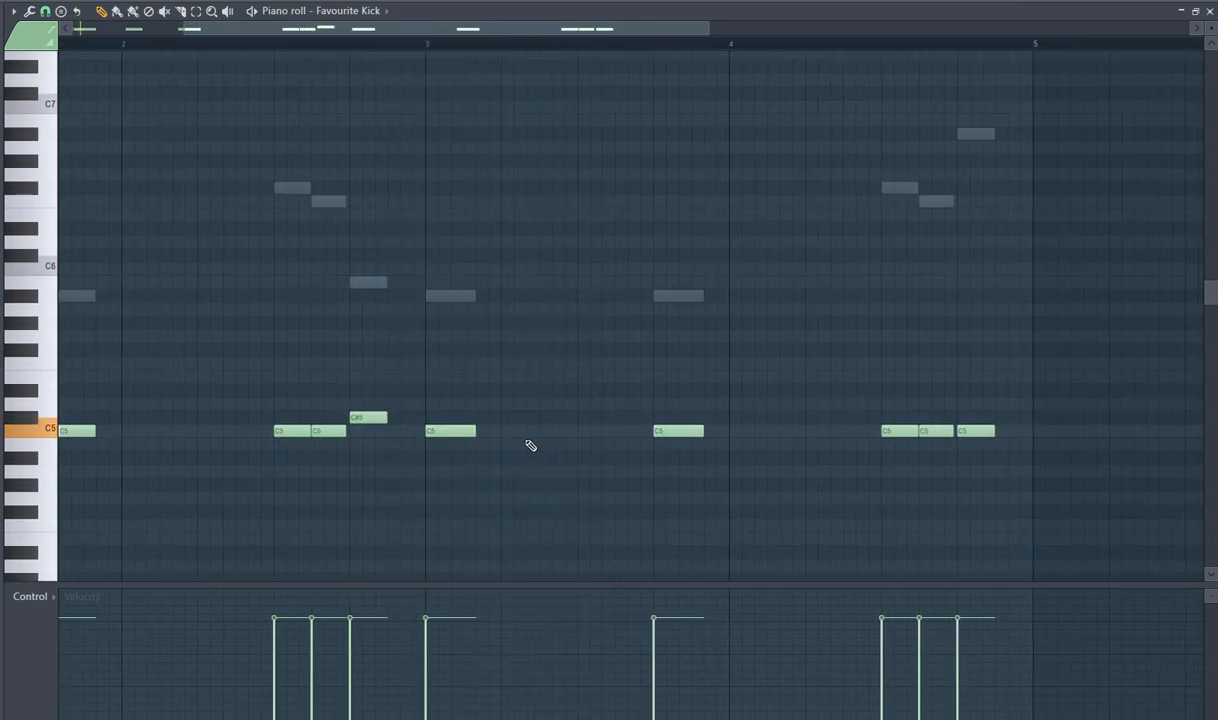
left_click_drag(480, 442, 578, 469)
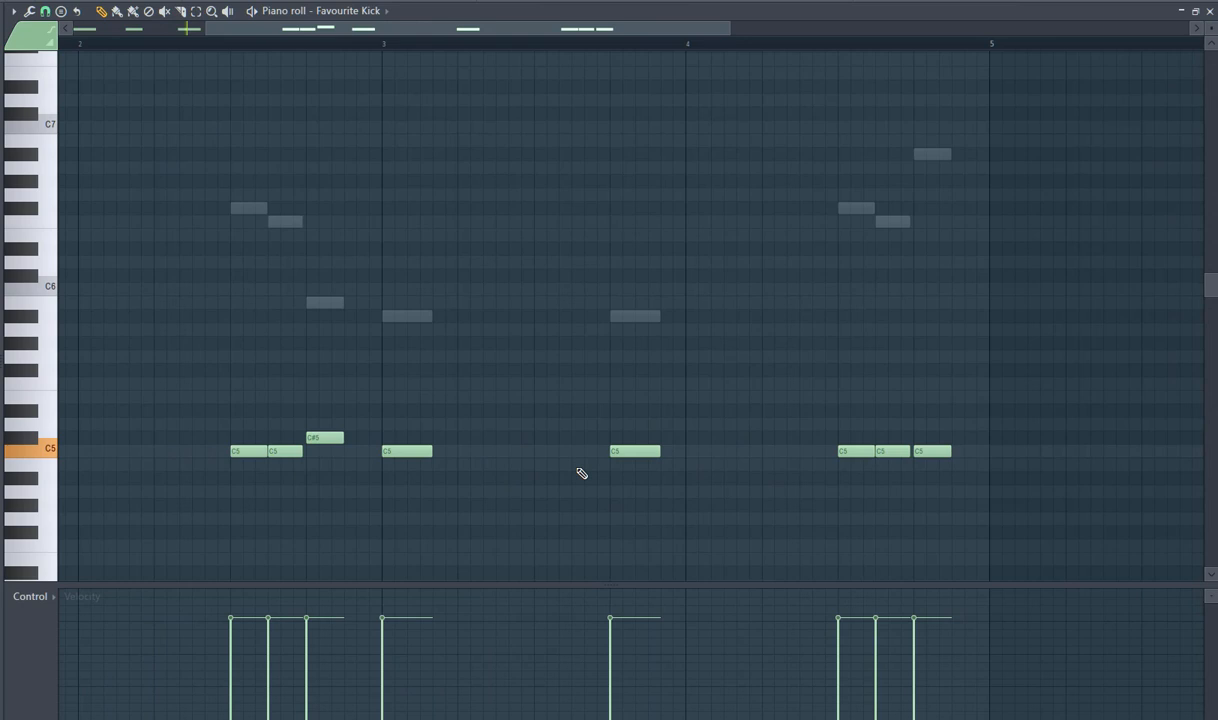
left_click(505, 455)
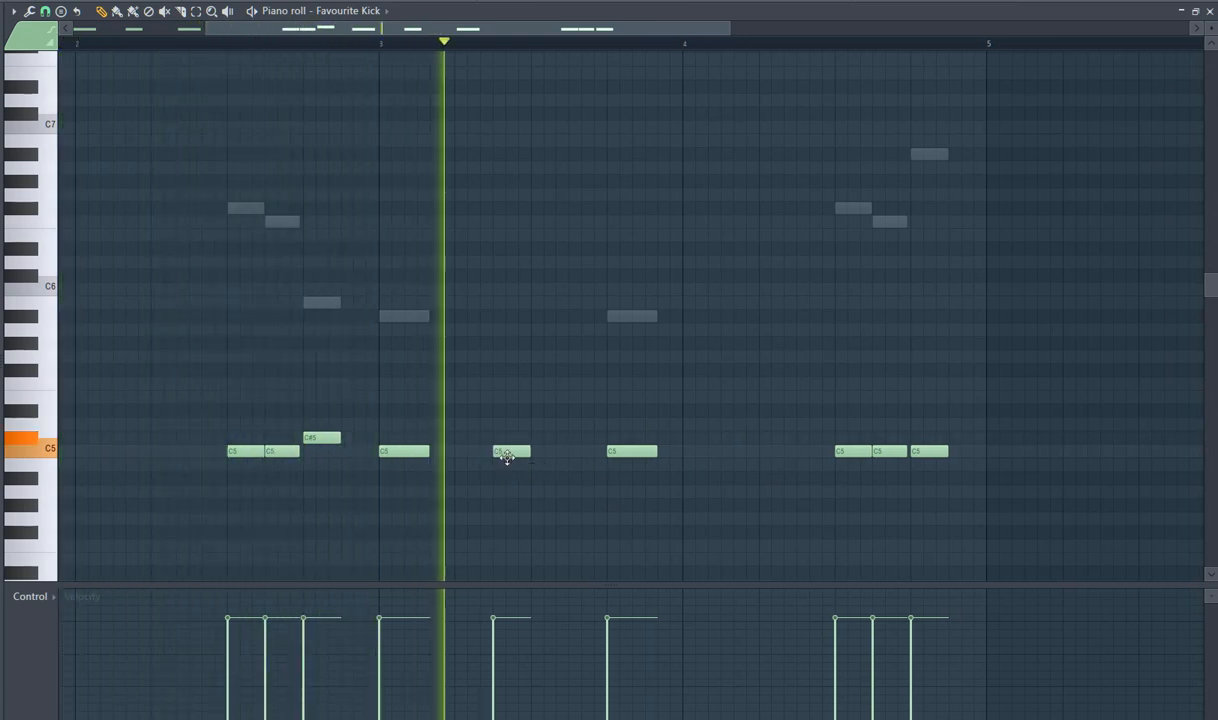
left_click_drag(823, 456, 507, 432)
scroll(600, 449, "down", 1)
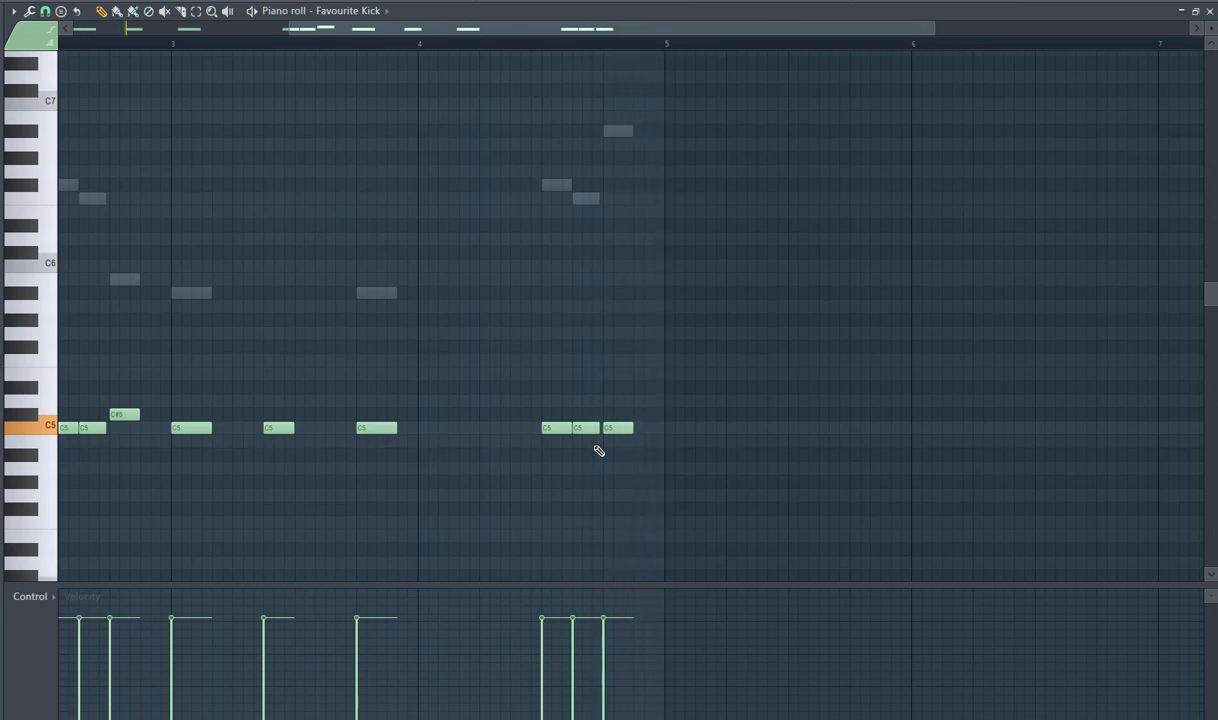
key("Escape")
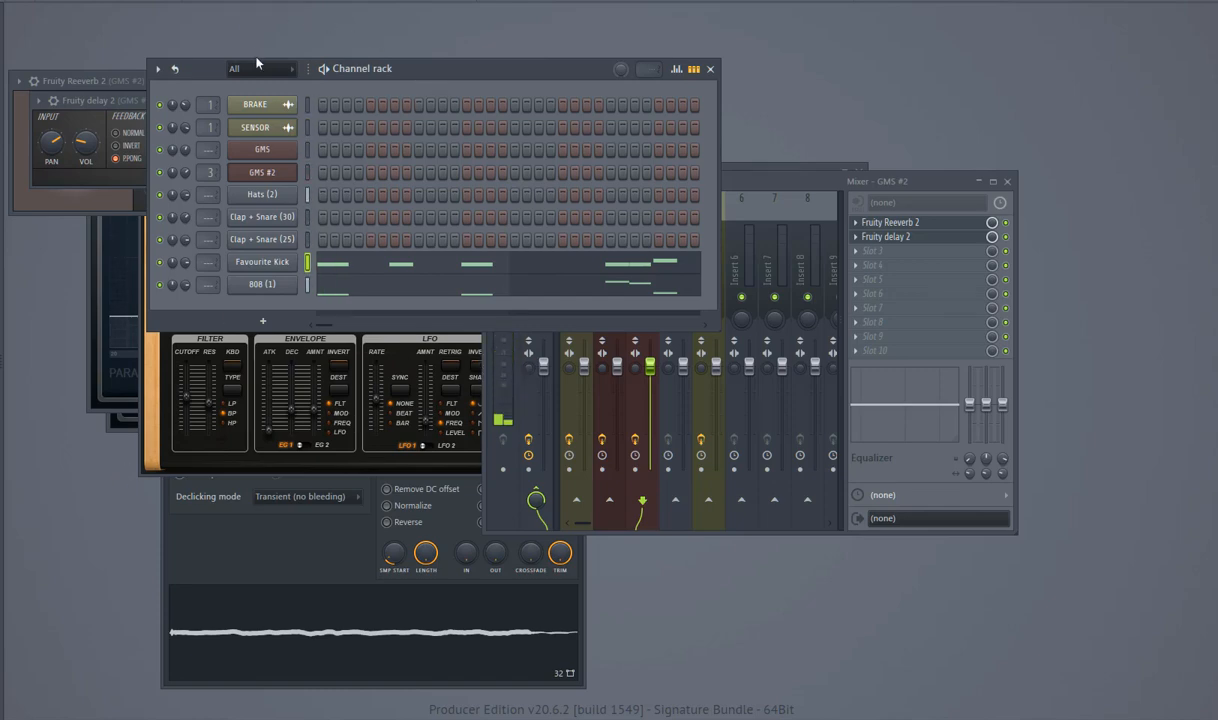
- Insert an FL Keys instrument above the BRAKE channel in the Channel rack
right_click(270, 115)
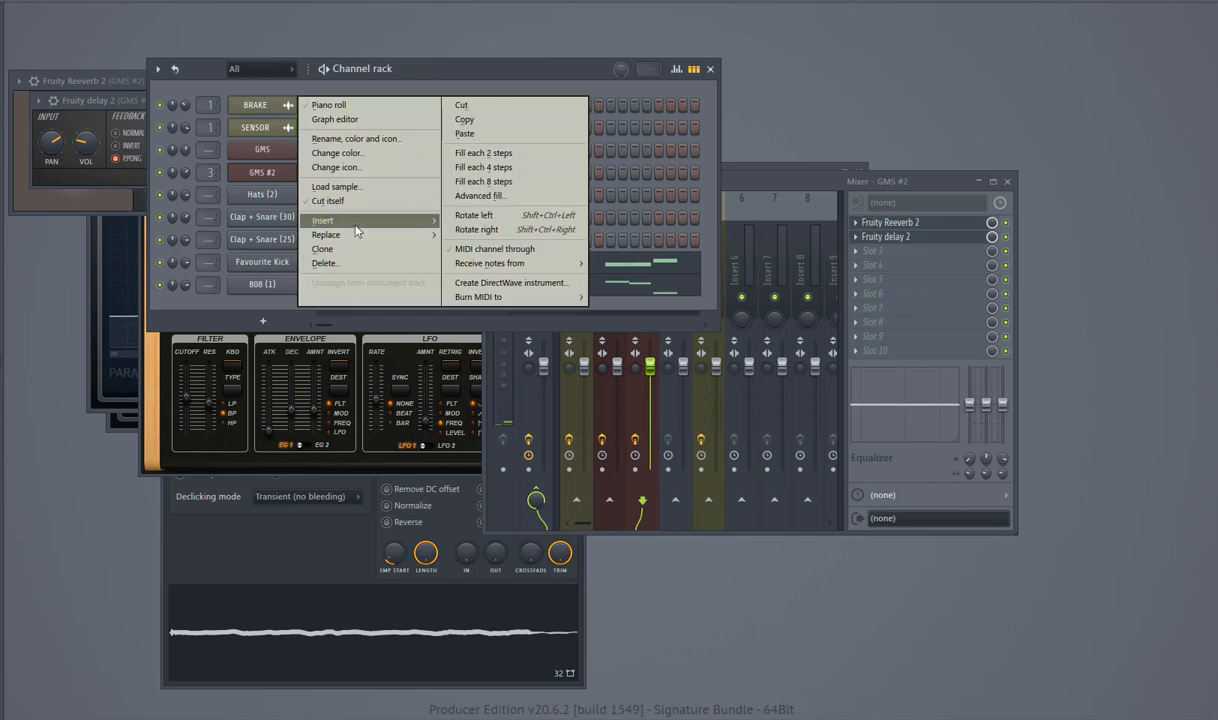
mouse_move(330, 221)
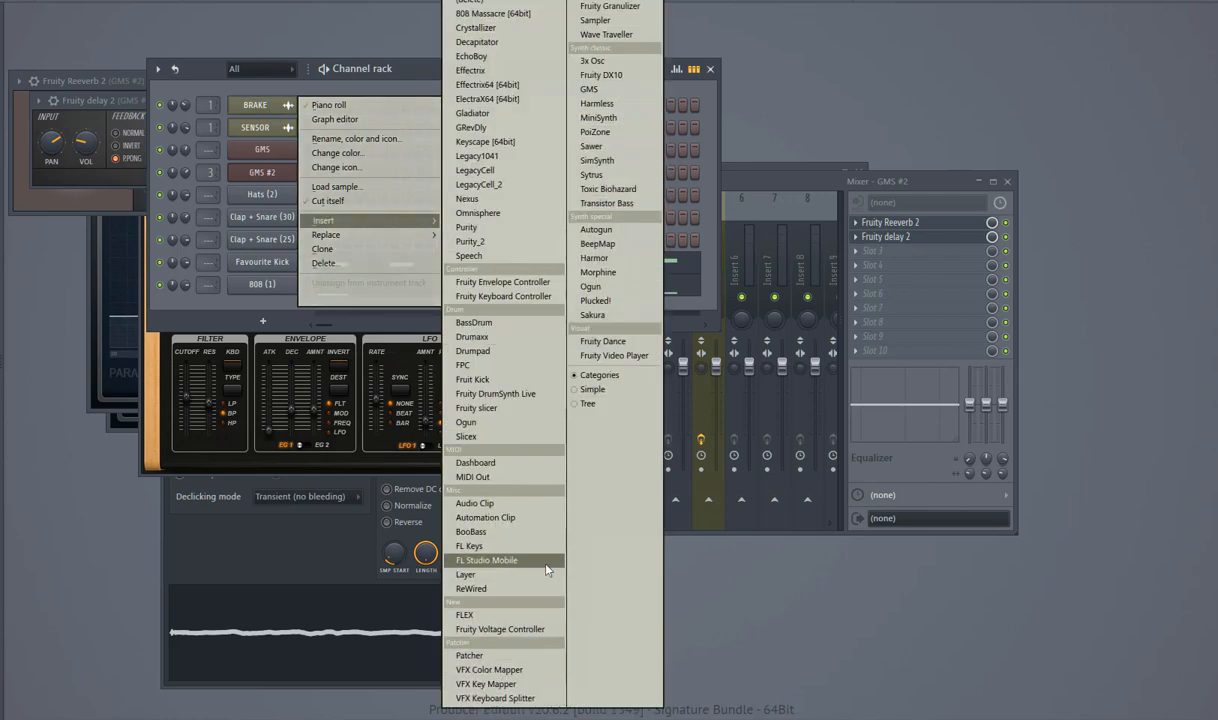
left_click(472, 546)
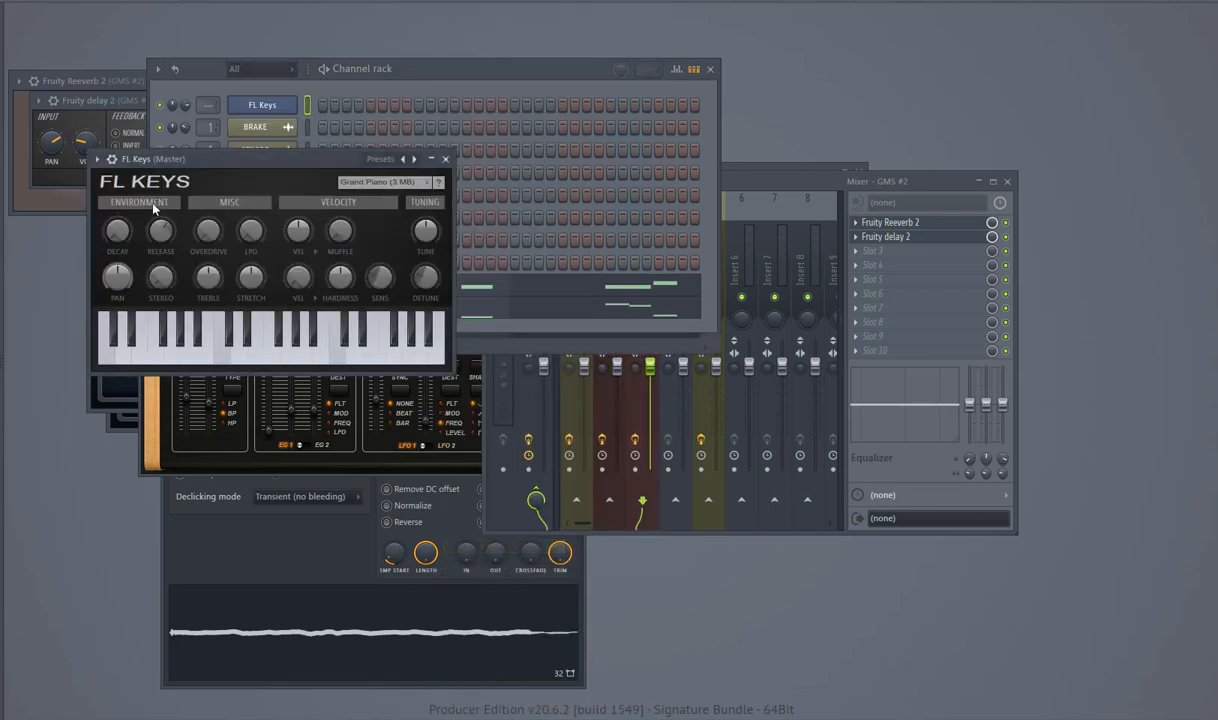
- Route FL Keys to mixer track 4, load Fruity Reeverb 2 in slot 2, and increase its room size
left_click(862, 237)
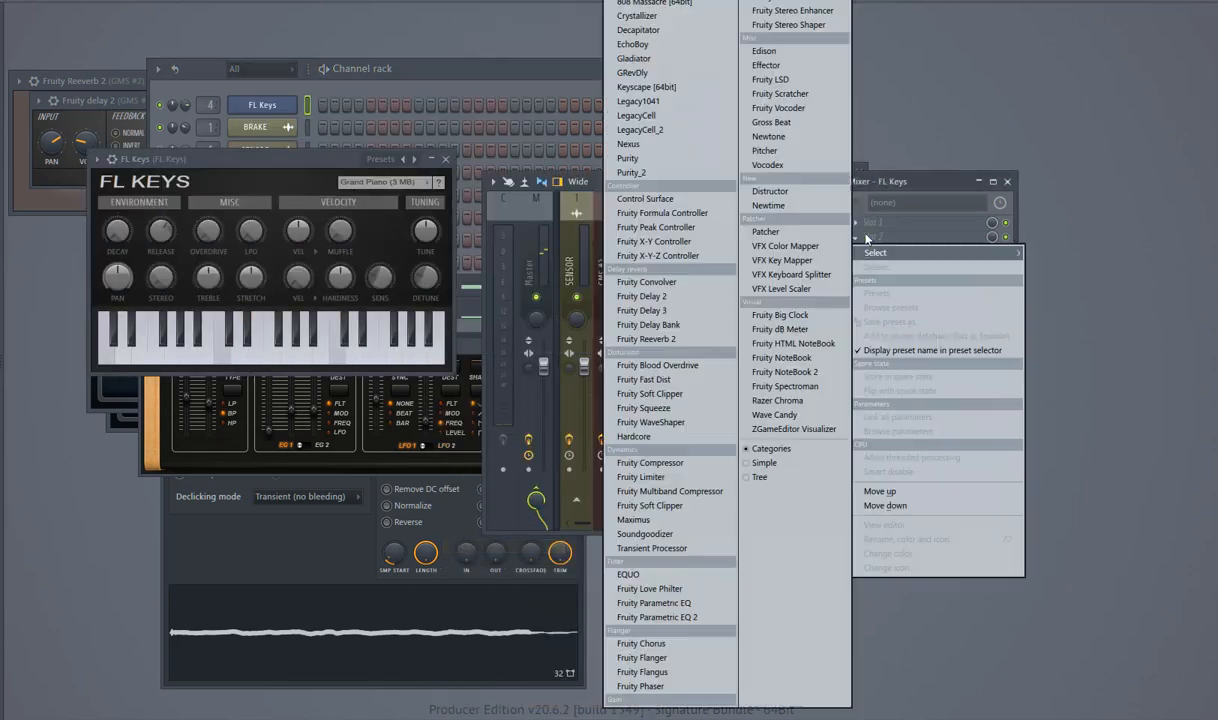
left_click(645, 339)
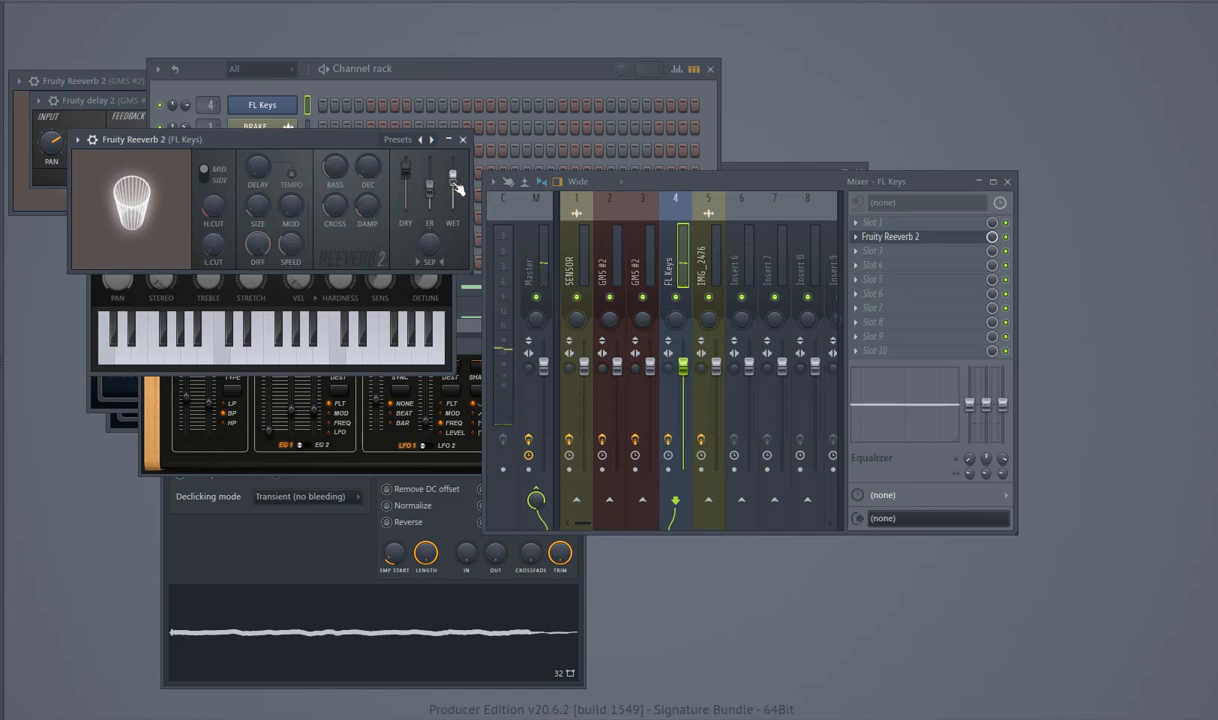
left_click_drag(250, 210, 250, 176)
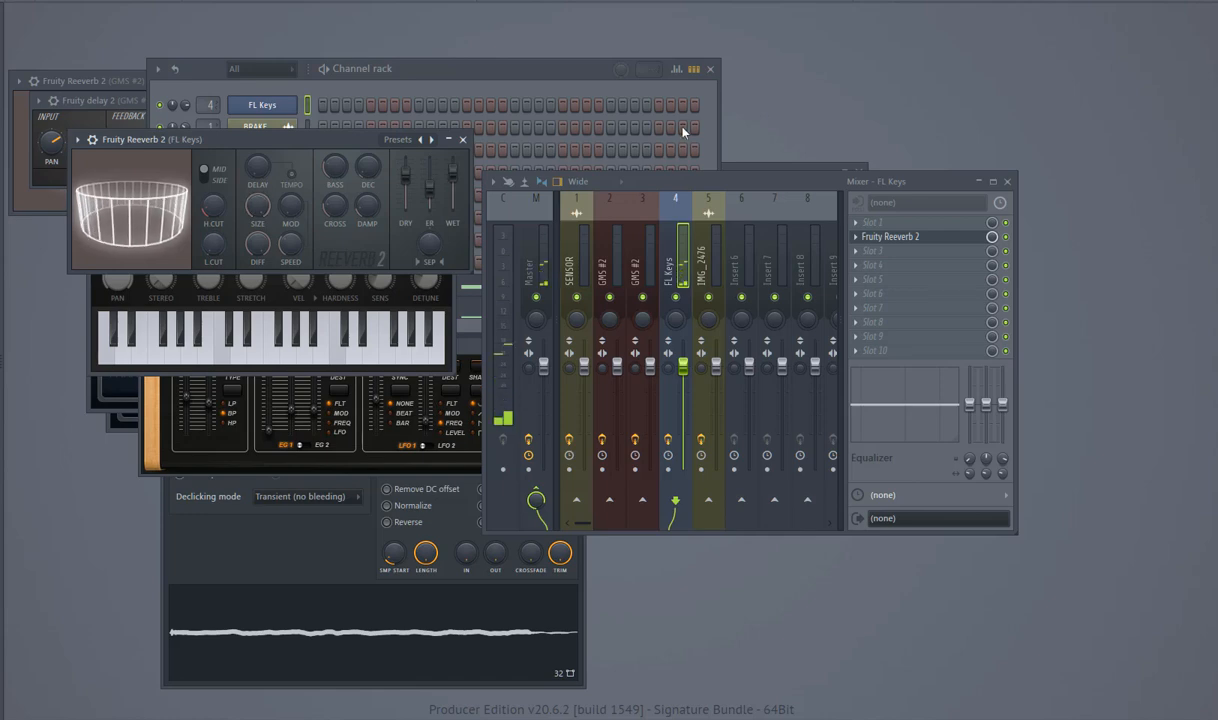
- Load Fruity Delay 2 in slot 3 of the FL Keys mixer track, choose a preset delay time, and use ping-pong feedback
left_click(866, 256)
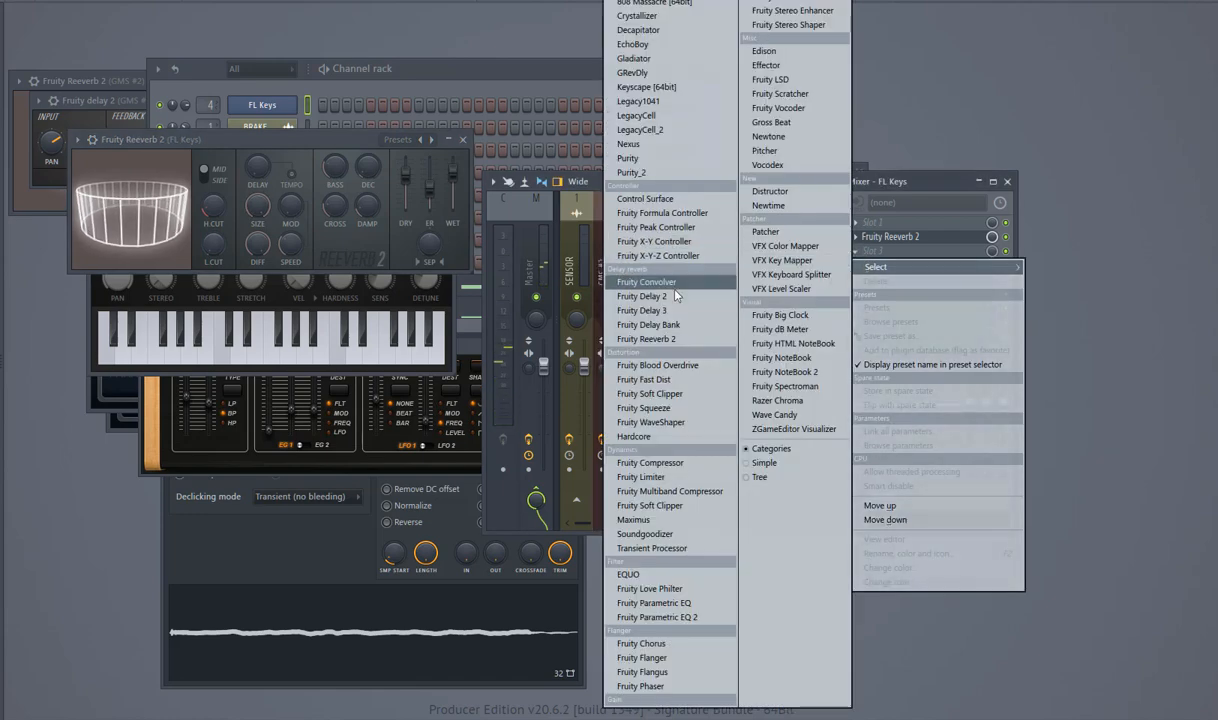
left_click(641, 276)
right_click(298, 215)
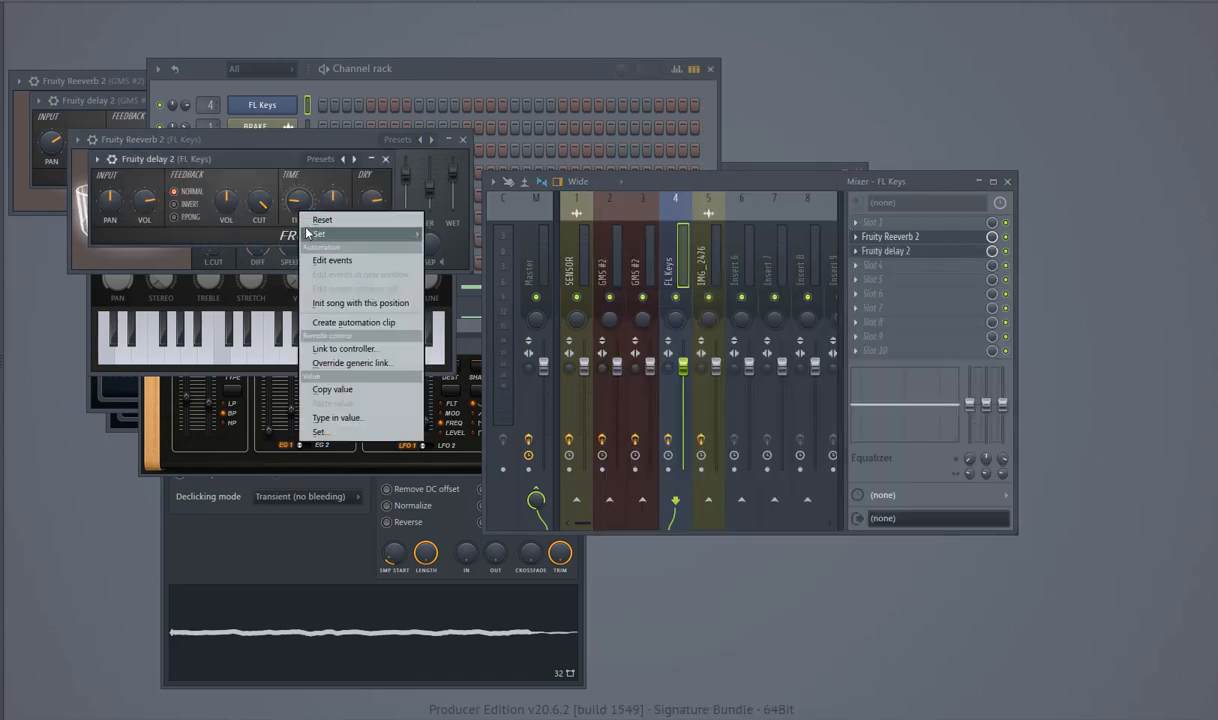
mouse_move(354, 234)
left_click(445, 248)
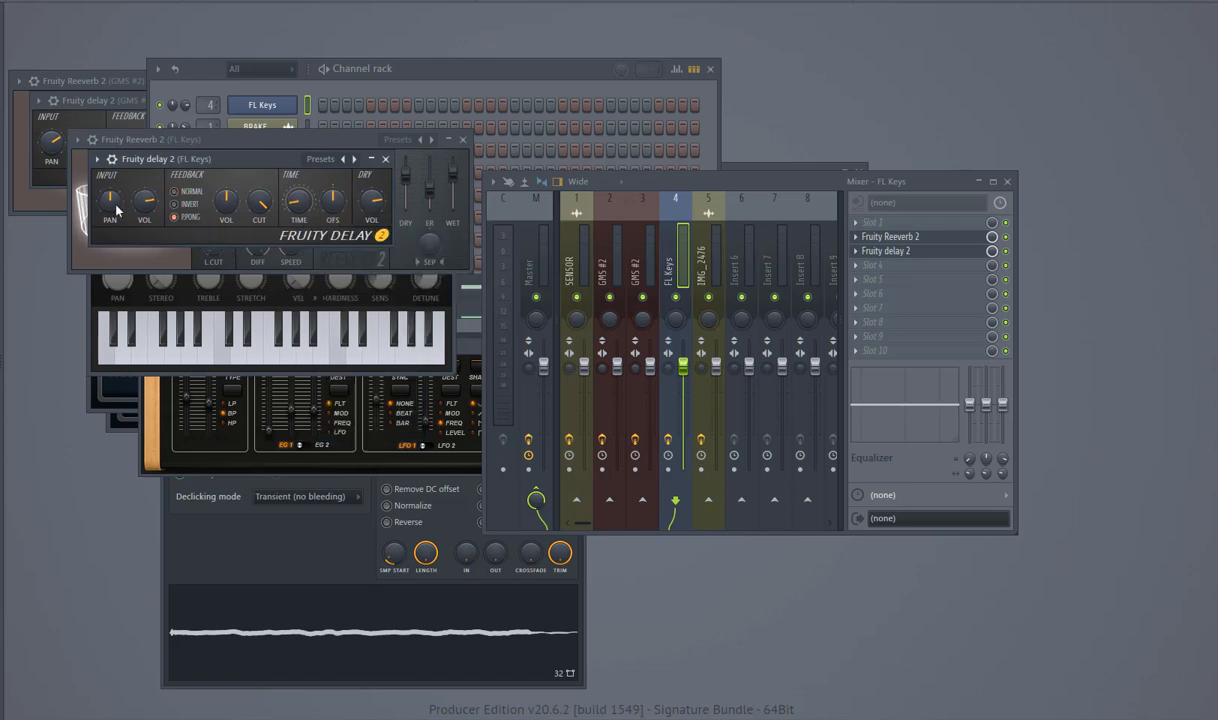
- Adjust the wet level of the FL Keys reverb and mute the Favourite Kick and 808 (1) channels
left_click(200, 82)
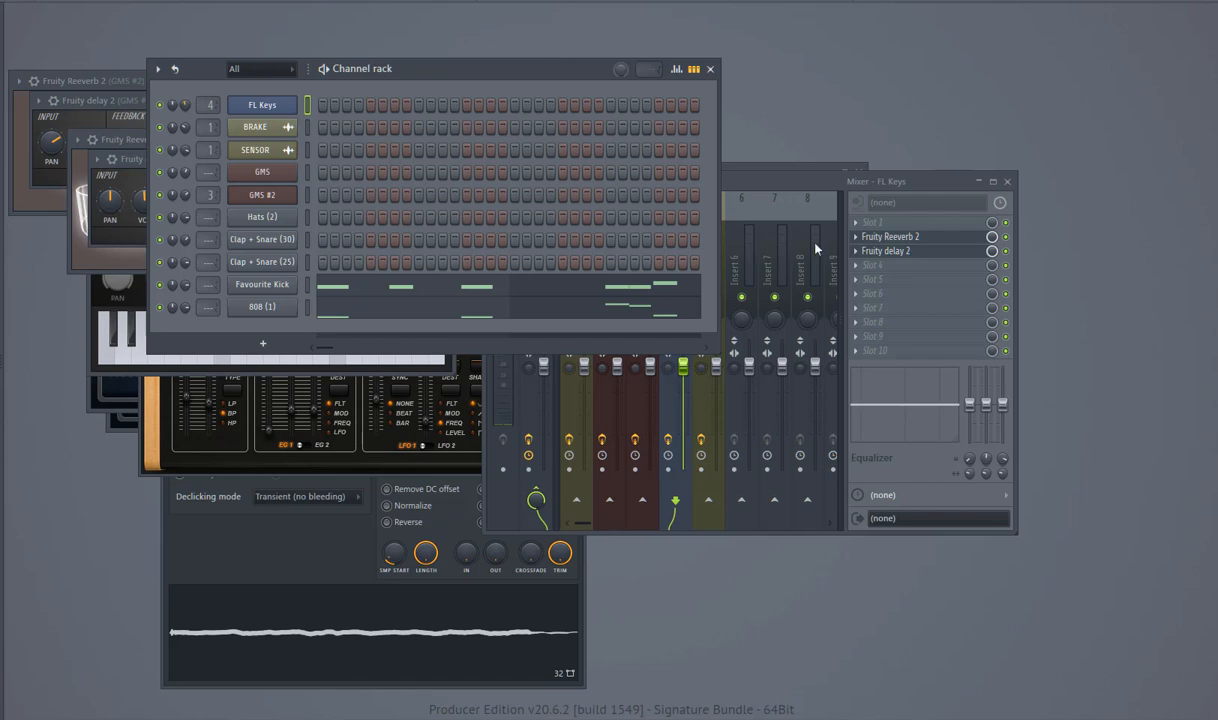
left_click(888, 237)
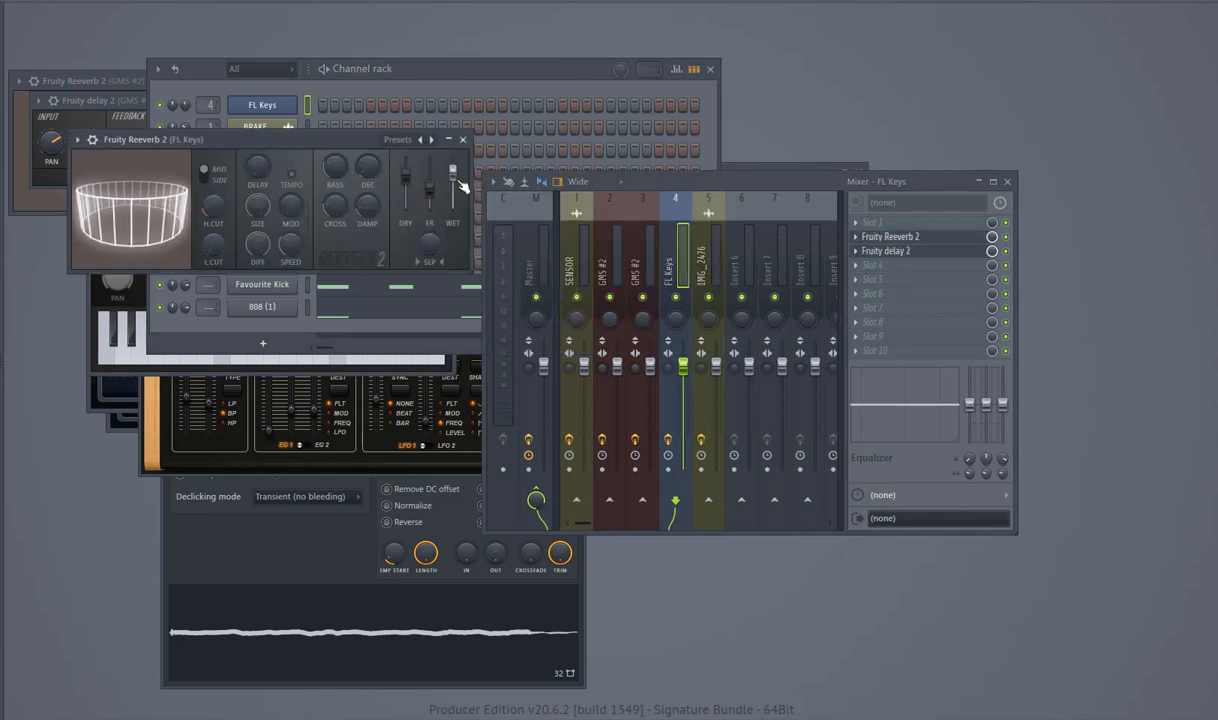
left_click(387, 90)
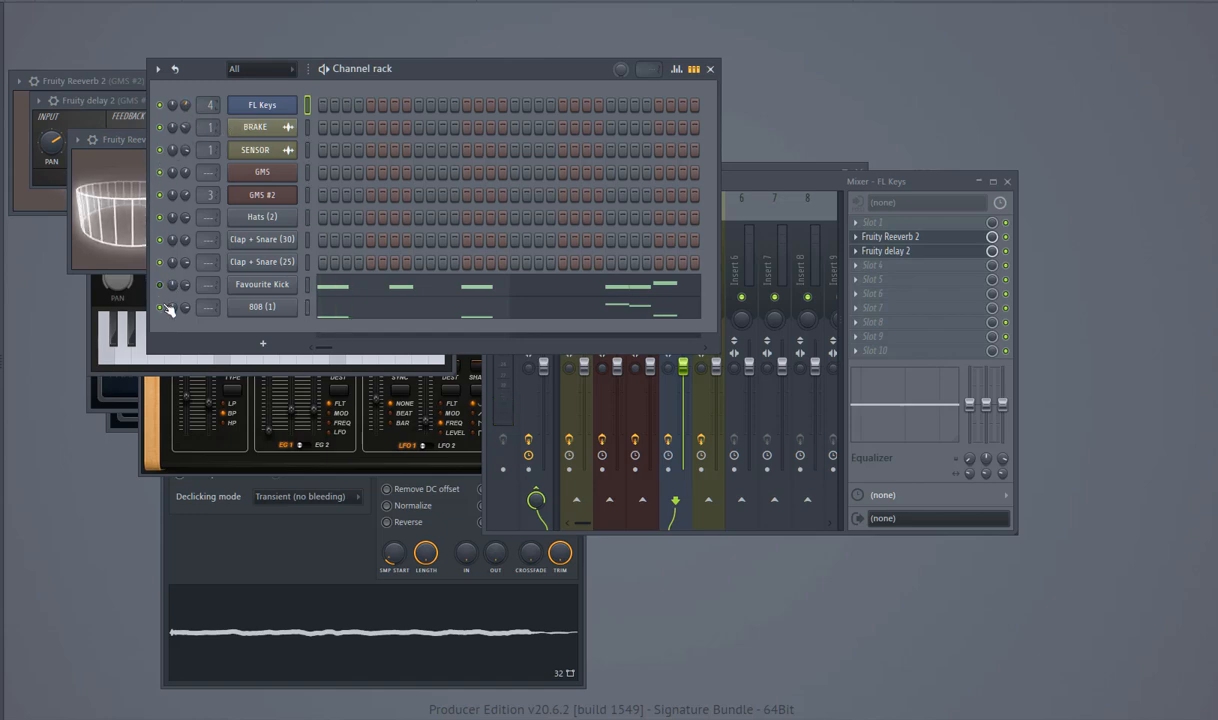
- Create Pattern 3 and place it on Track 3 at bar 1 of the playlist
key("F4")
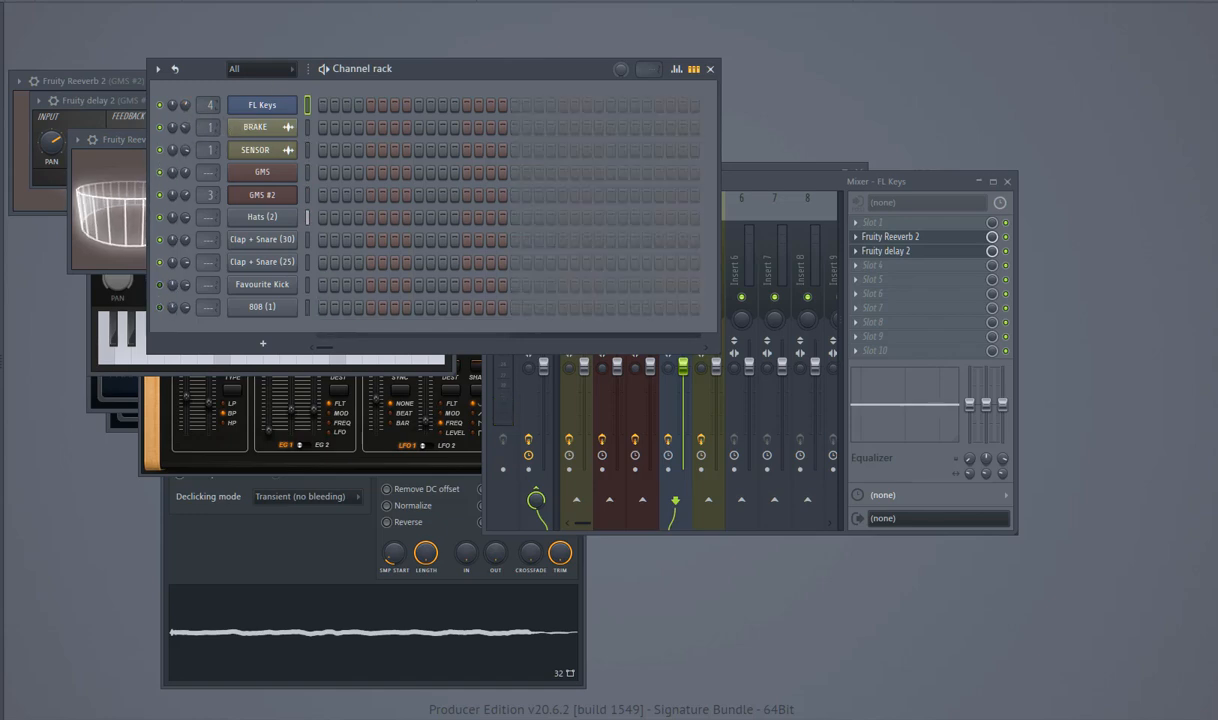
key("F5")
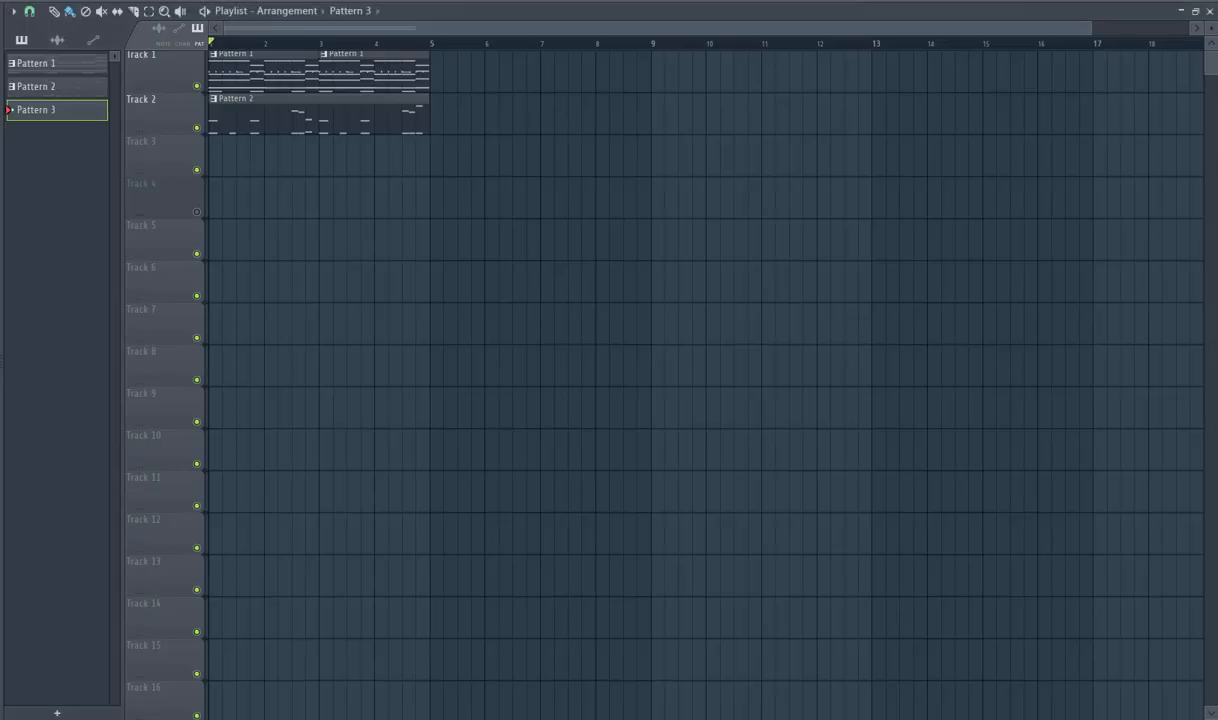
left_click(231, 158)
key("F5")
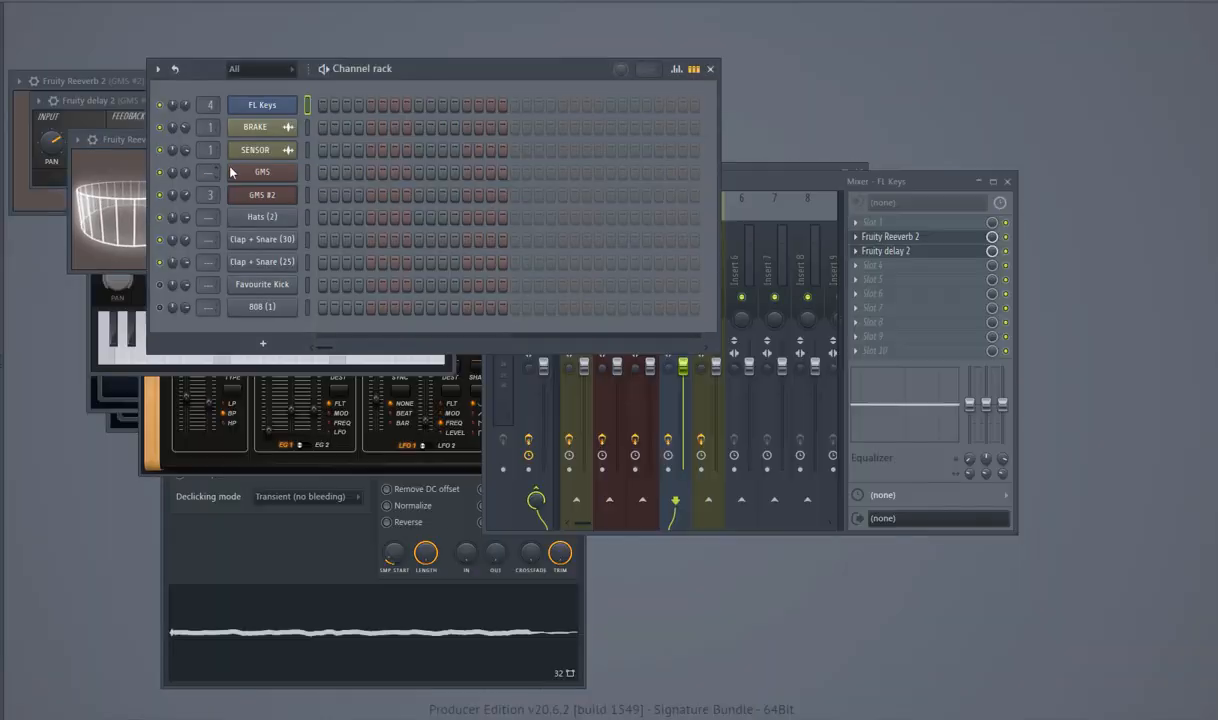
- Open the FL Keys piano roll, draw F#6 on beat 1 and F6 on beat 2 of bar 1, and play them
right_click(272, 107)
left_click(305, 100)
left_click_drag(100, 177, 151, 199)
left_click(128, 198)
key("space")
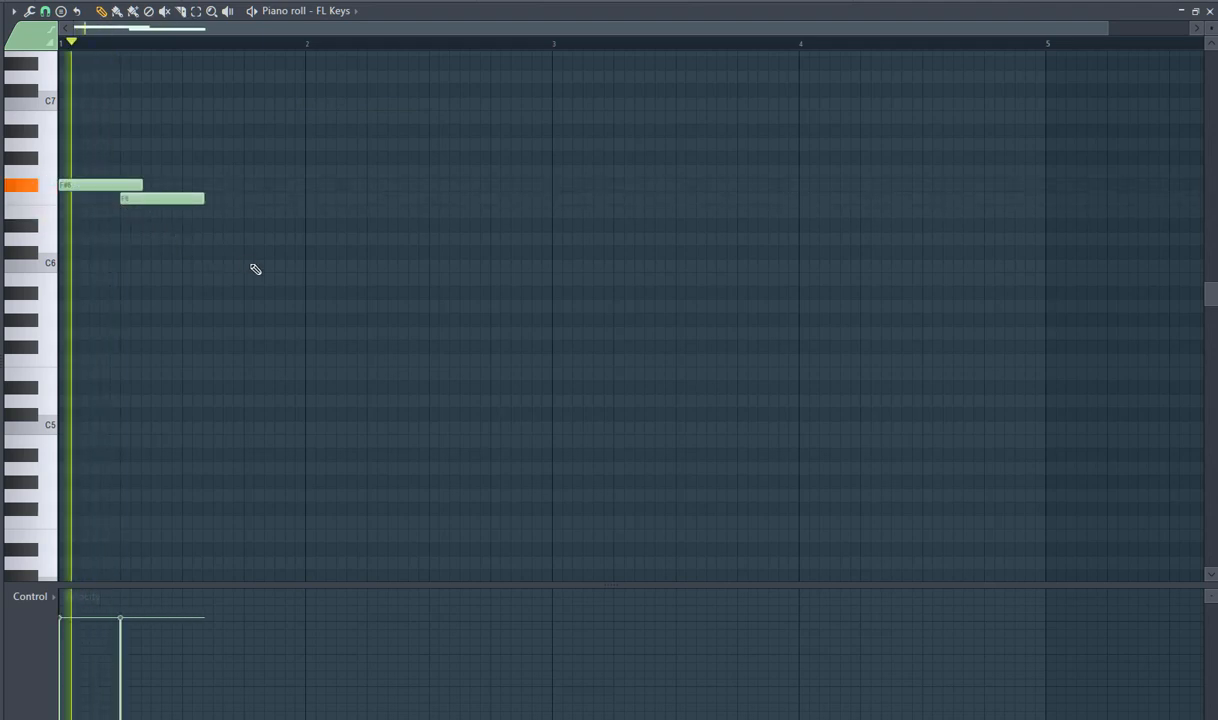
key("space")
- Add an A#5 on beat 3 with a C#6 slightly after it, shorten both, and add another A#5 on beat 4
left_click(192, 292)
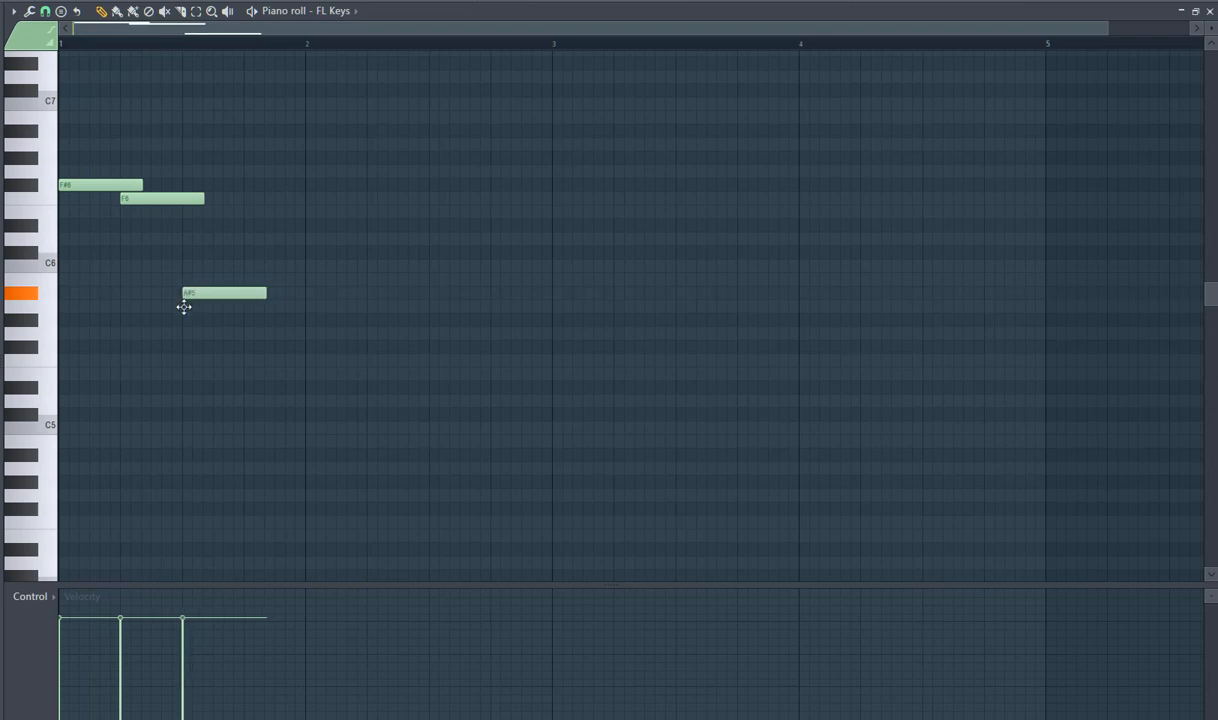
left_click(189, 252)
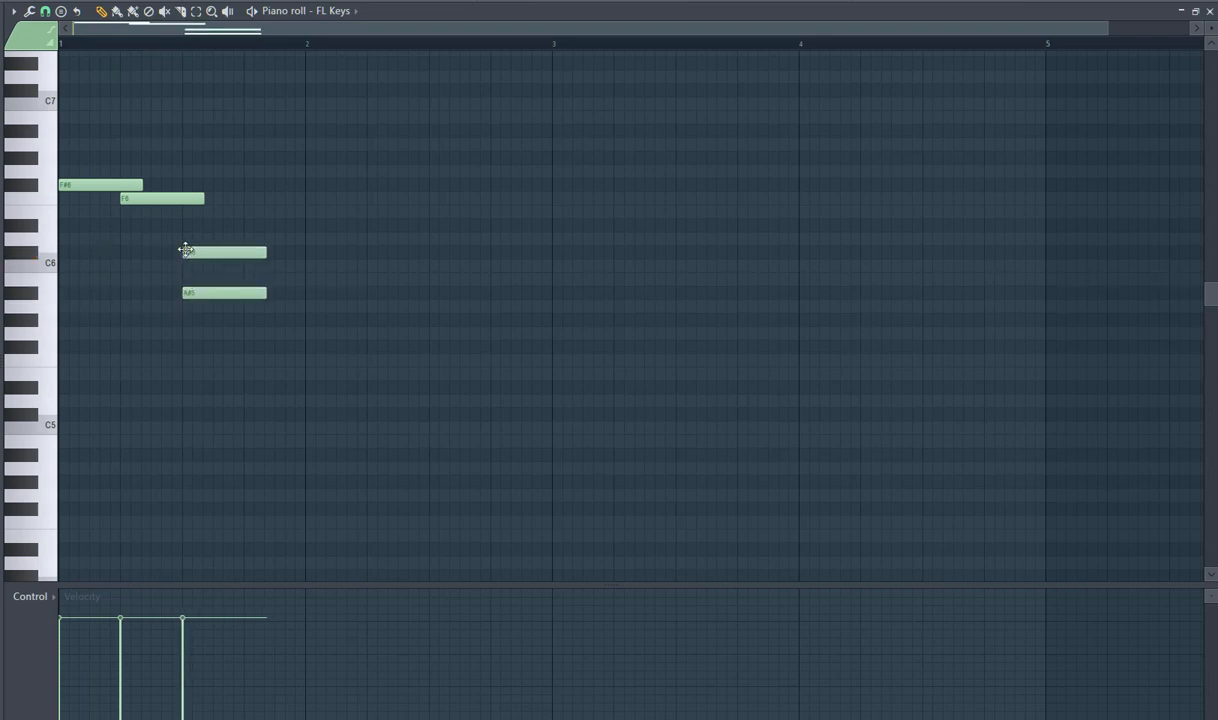
key("space")
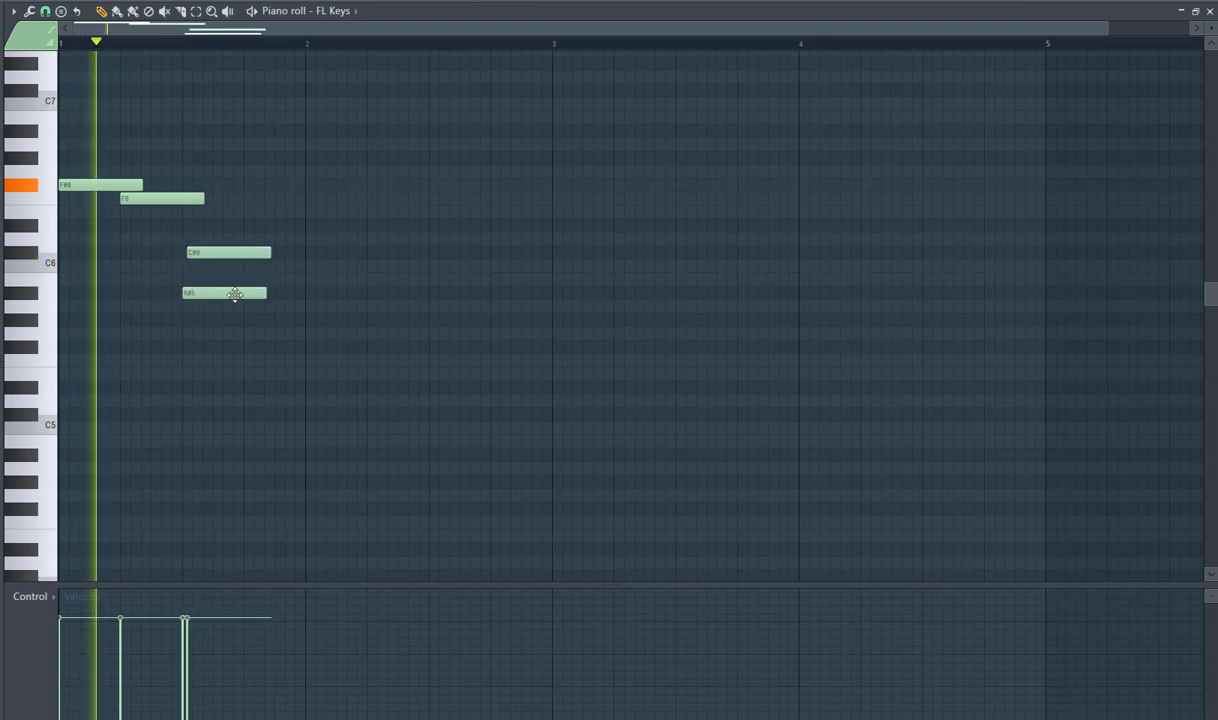
key("space")
mouse_move(244, 298)
left_mouse_down()
mouse_move(256, 324)
mouse_move(248, 290)
mouse_move(257, 298)
left_mouse_up()
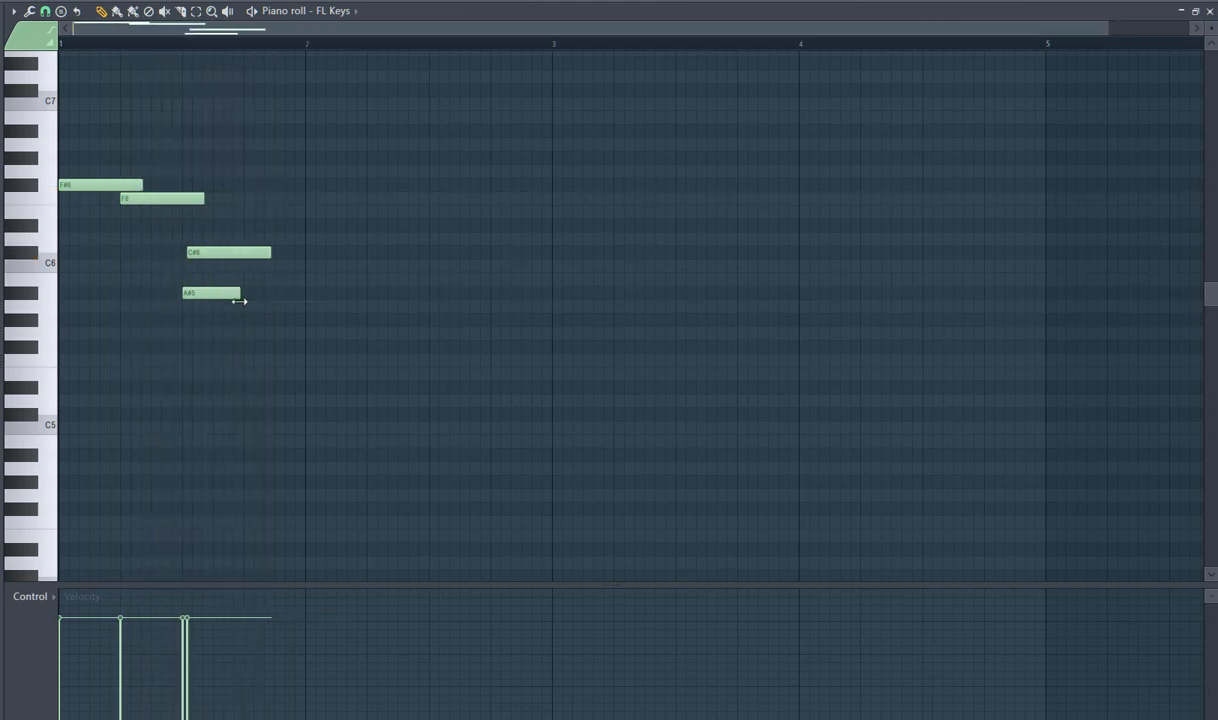
left_click(284, 297)
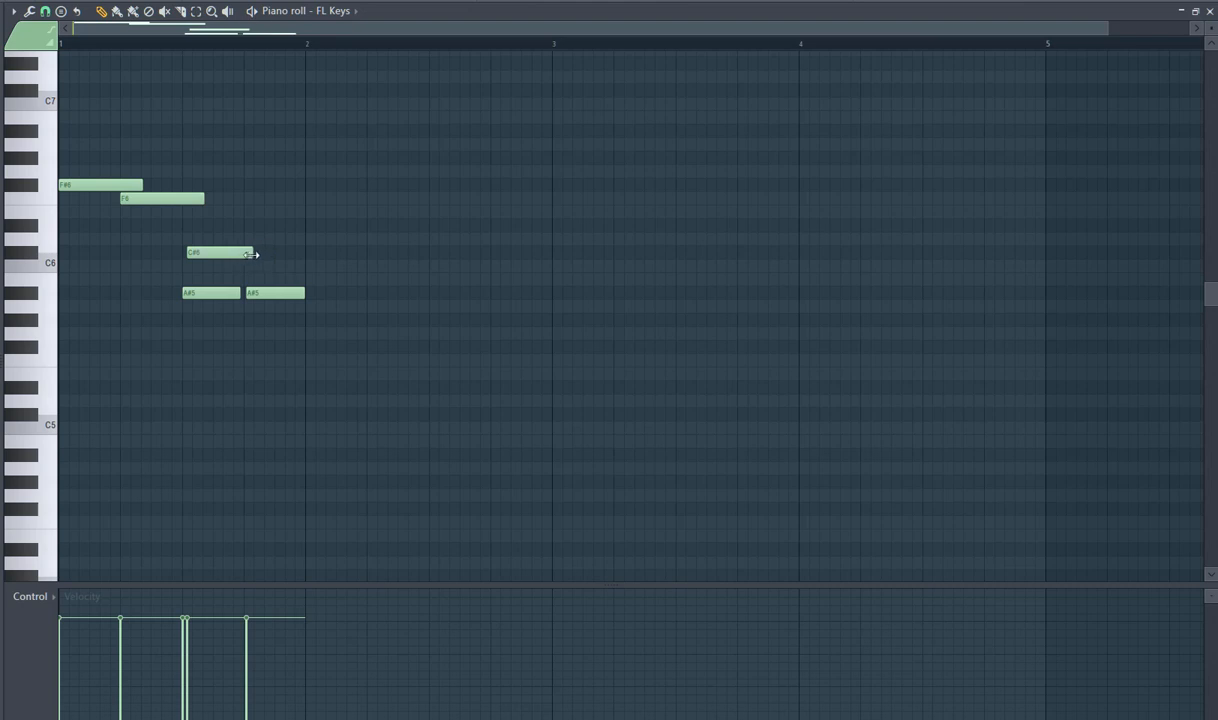
- Select the whole one-bar melody, duplicate it into bar 2, and play it back
left_click_drag(275, 318, 362, 335)
left_click(67, 176)
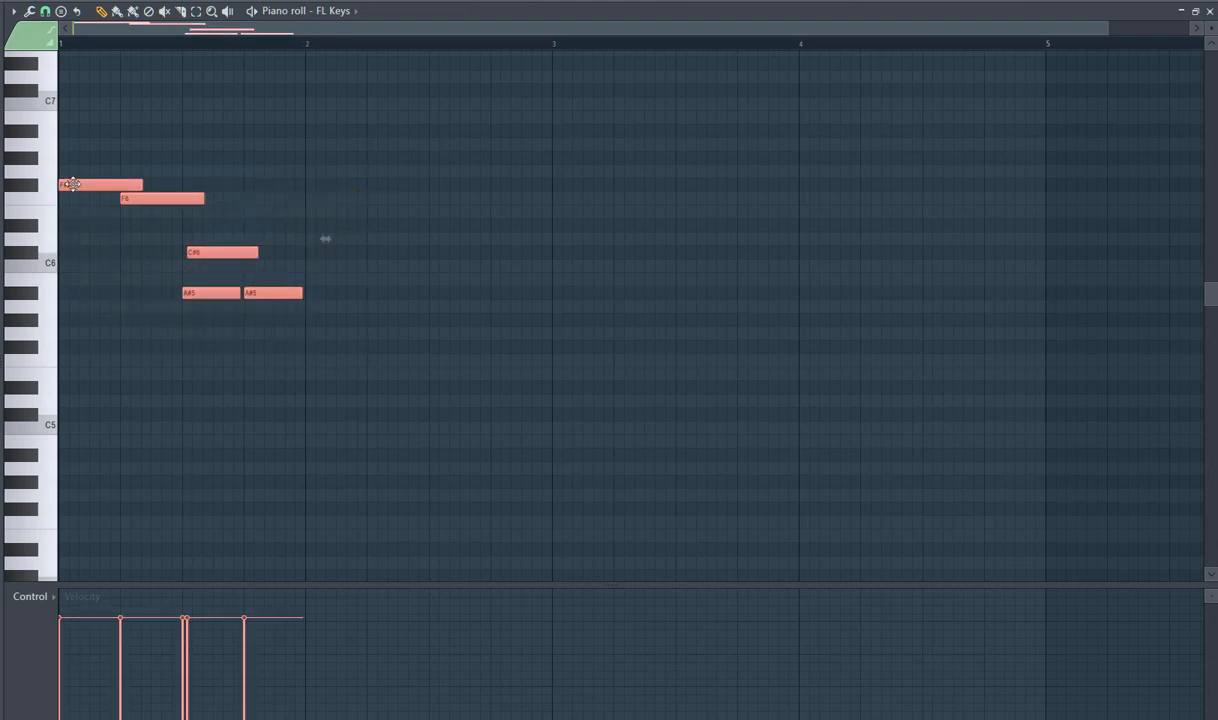
key("ctrl+b")
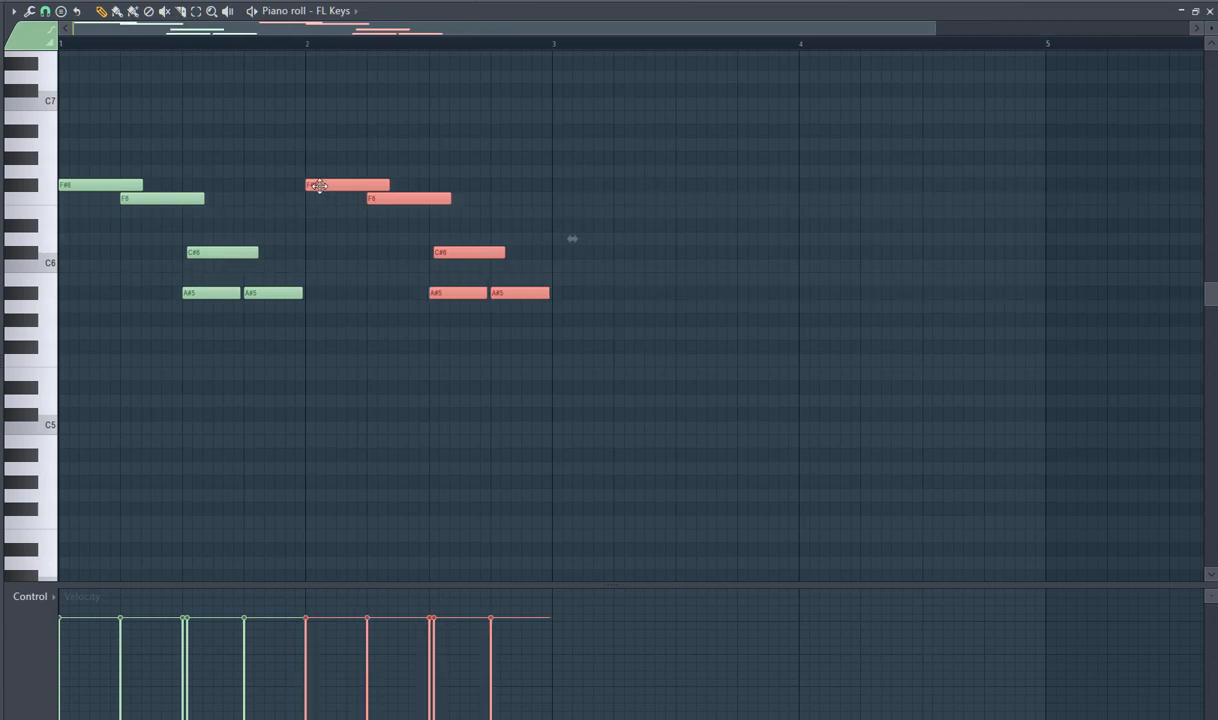
key("space")
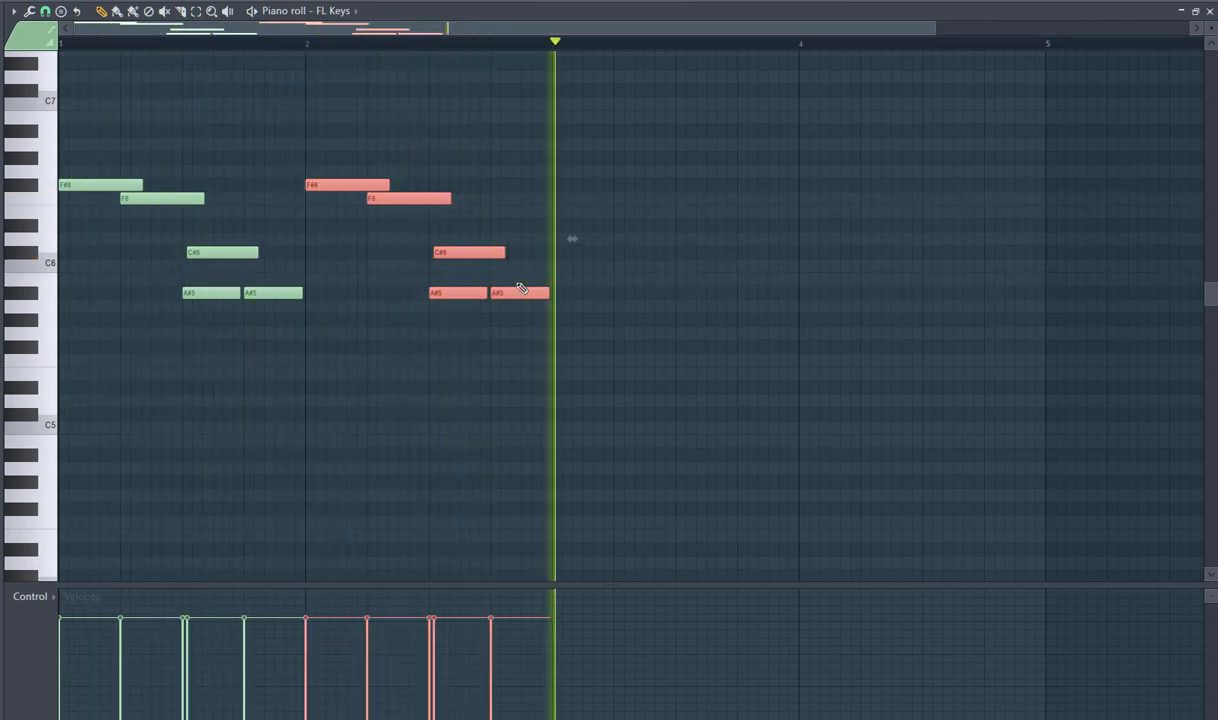
- Duplicate the two-bar FL Keys melody into bars 3 and 4, and return to the Channel rack
key("ctrl+a")
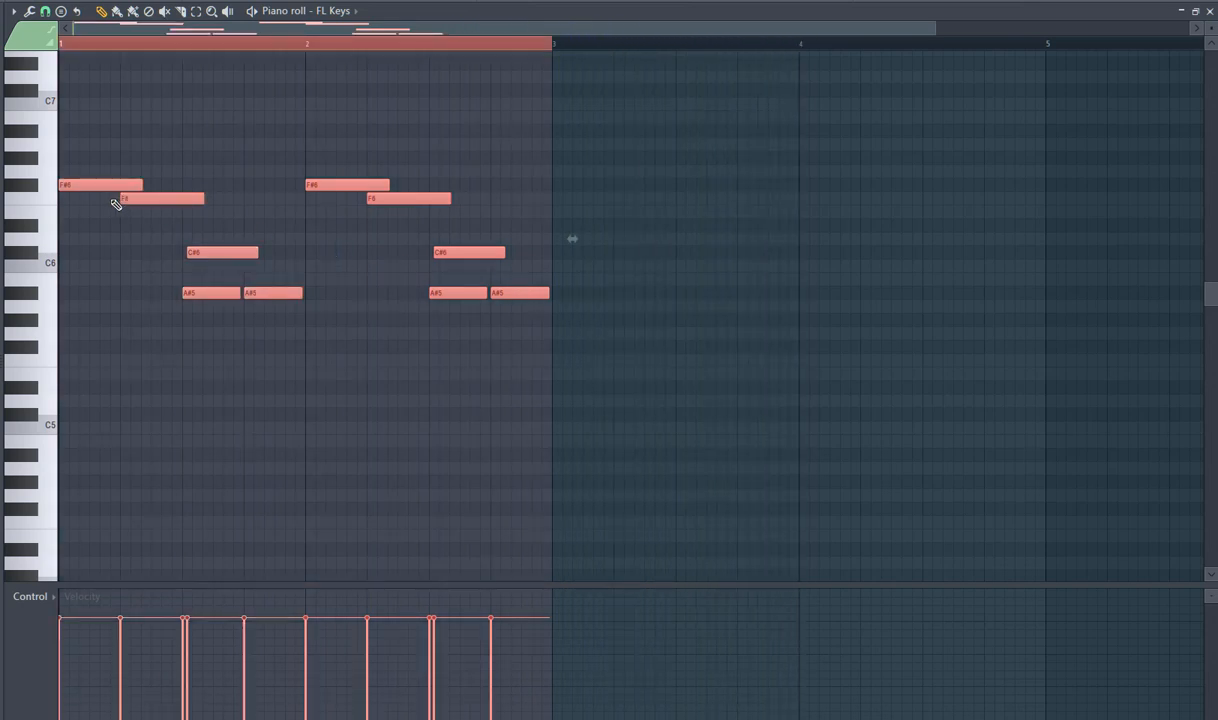
key("ctrl+b")
left_click_drag(589, 184, 579, 185)
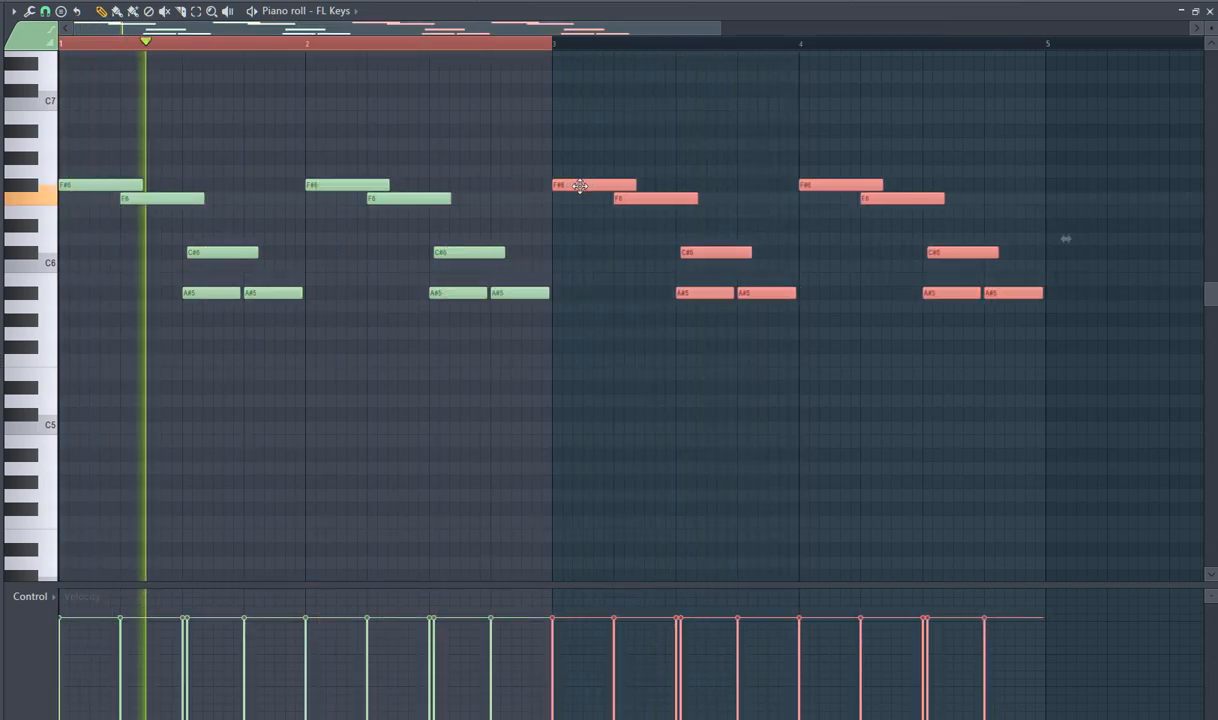
key("F7")
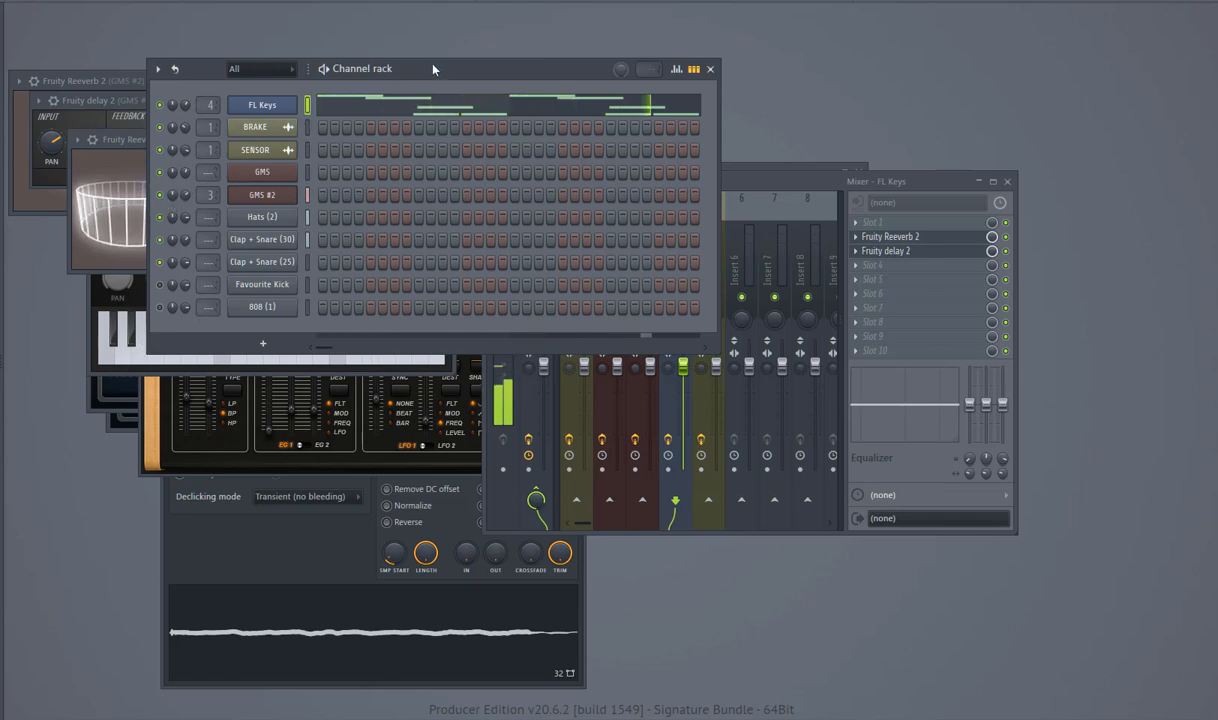
left_click_drag(433, 68, 444, 67)
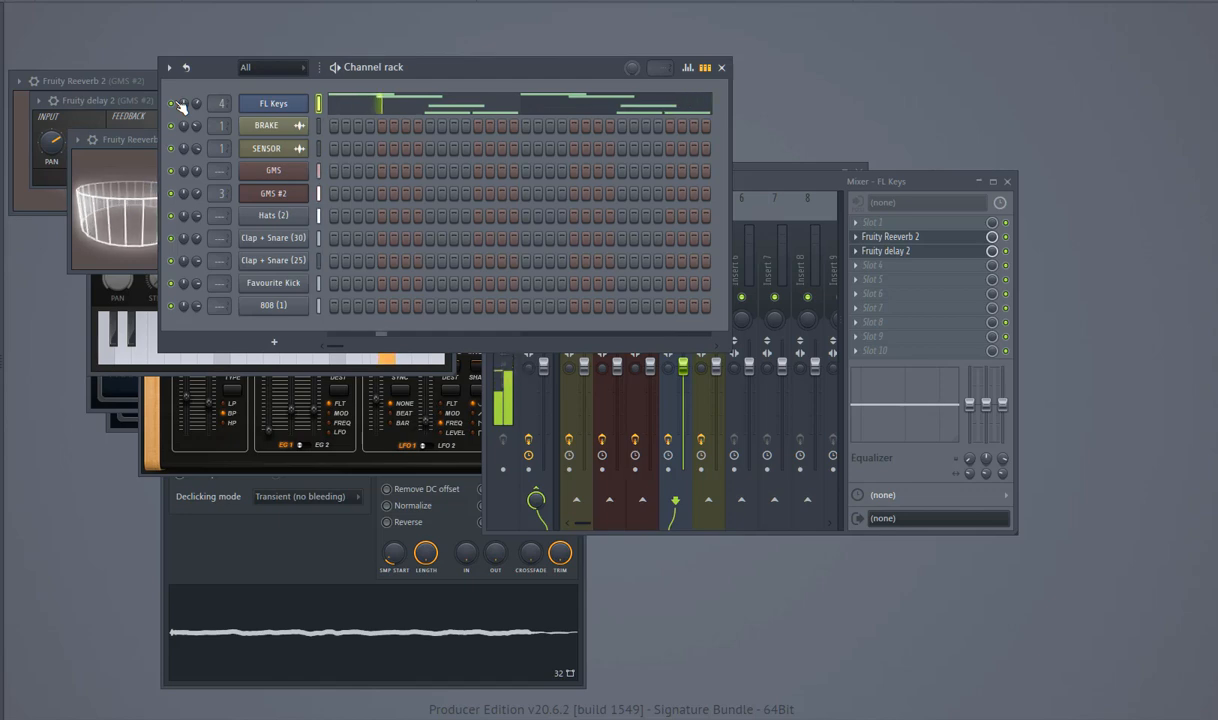
left_click_drag(450, 72, 462, 66)
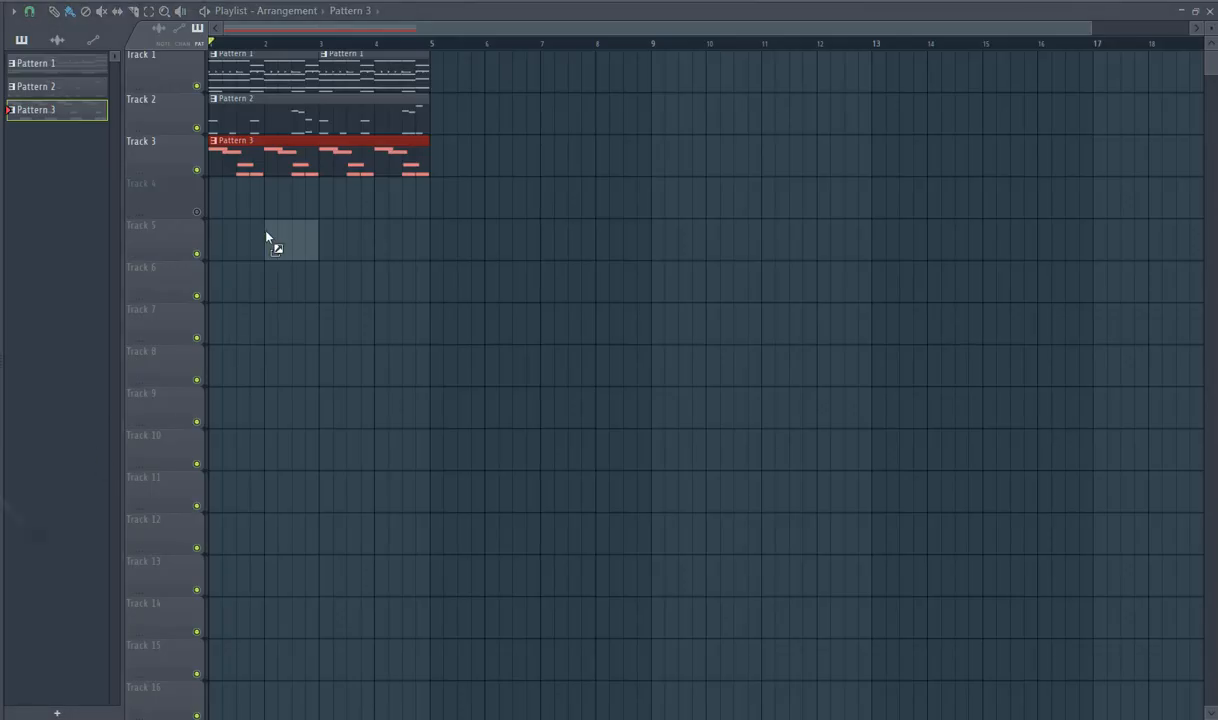
- Place the Perc (2) sample at the start of Track 4 and play the arrangement
left_click_drag(266, 237, 208, 217)
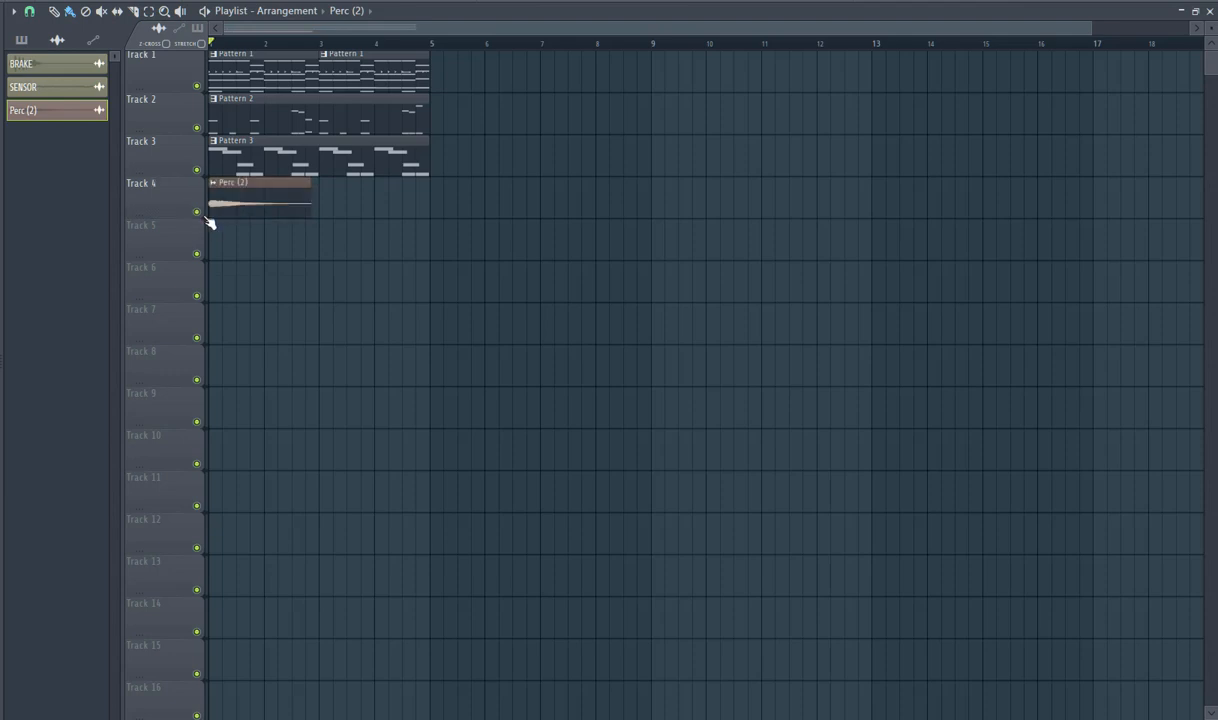
key("space")
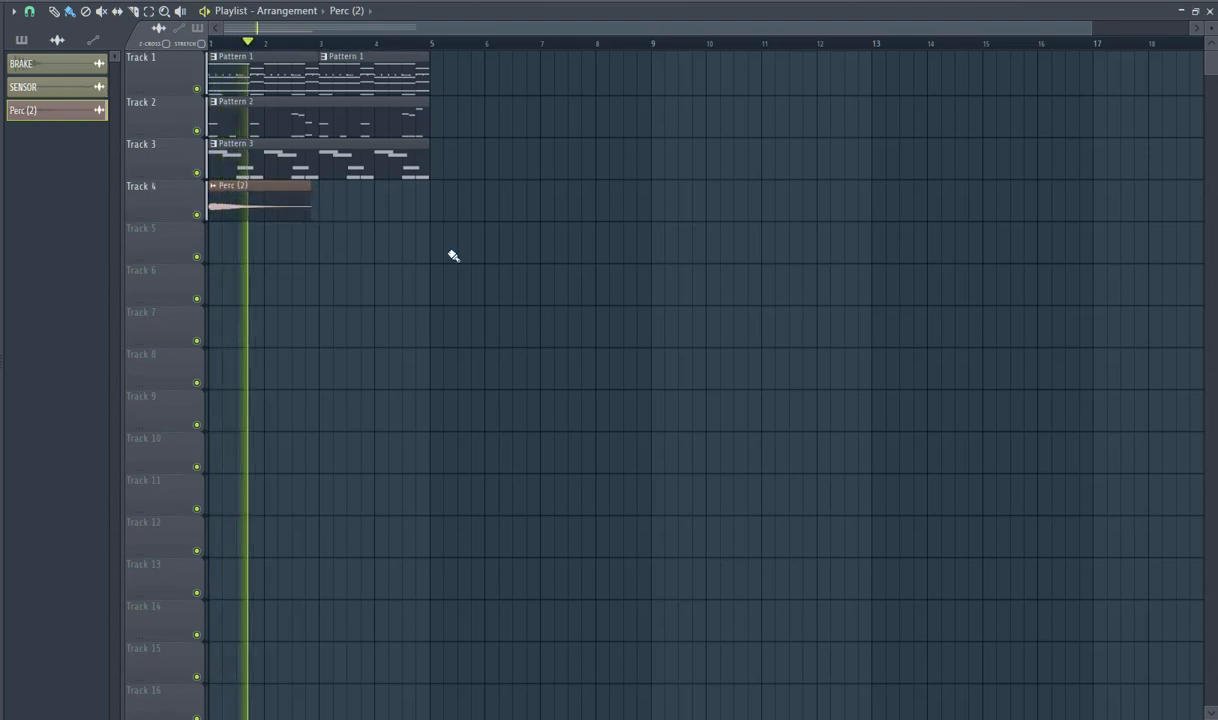
- Duplicate the pattern clips on Tracks 1 to 3 into bars 5 to 8, and cut the final Pattern 1 and Pattern 2 clips short within bar 8
left_click_drag(465, 180, 208, 51)
key("ctrl+b")
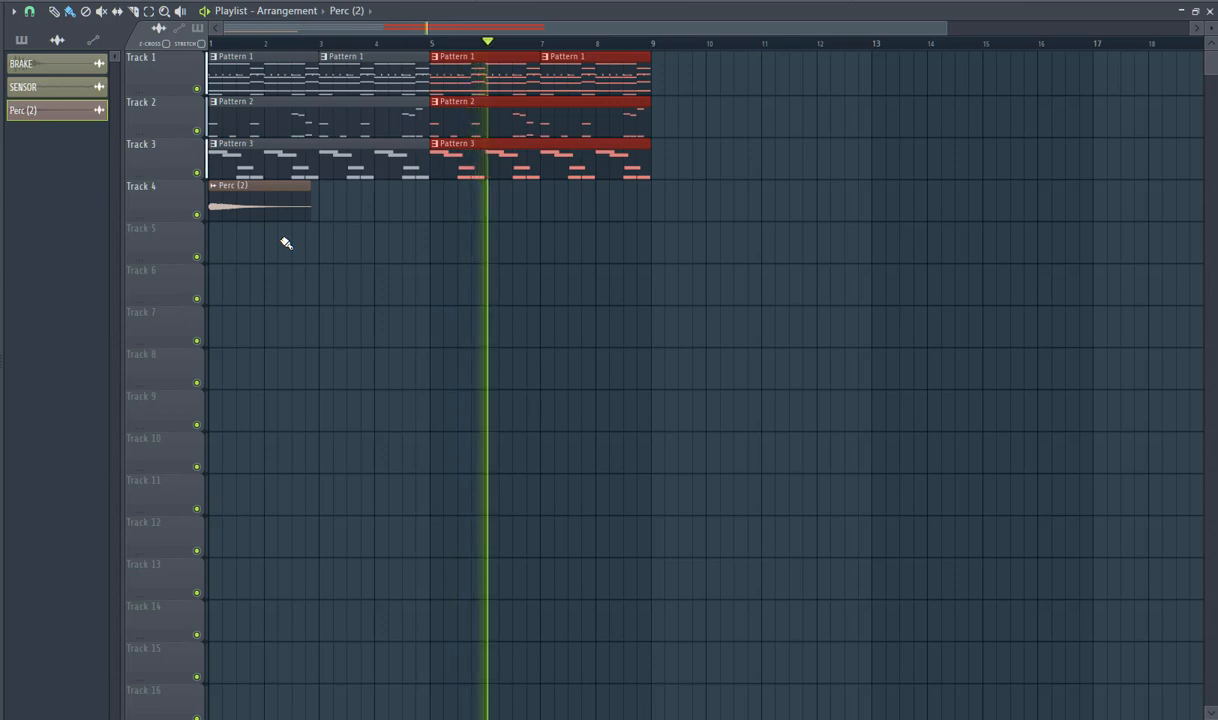
left_click(677, 249)
right_click(675, 250)
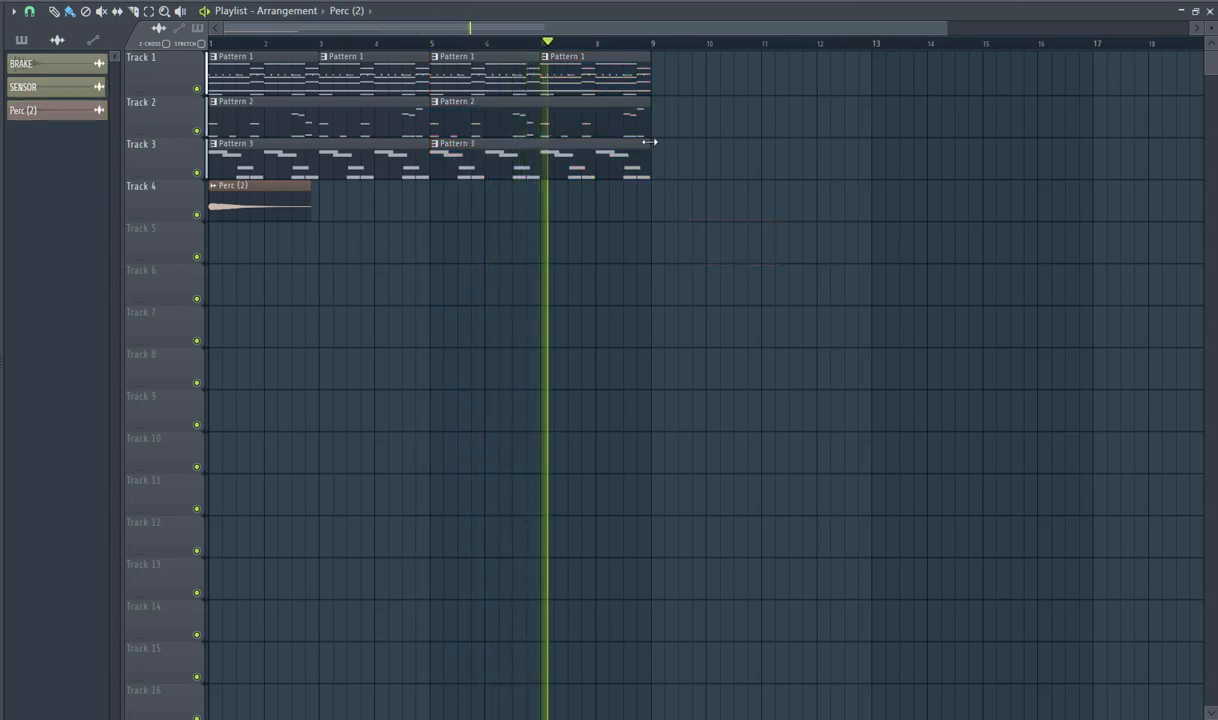
left_click_drag(651, 121, 617, 89)
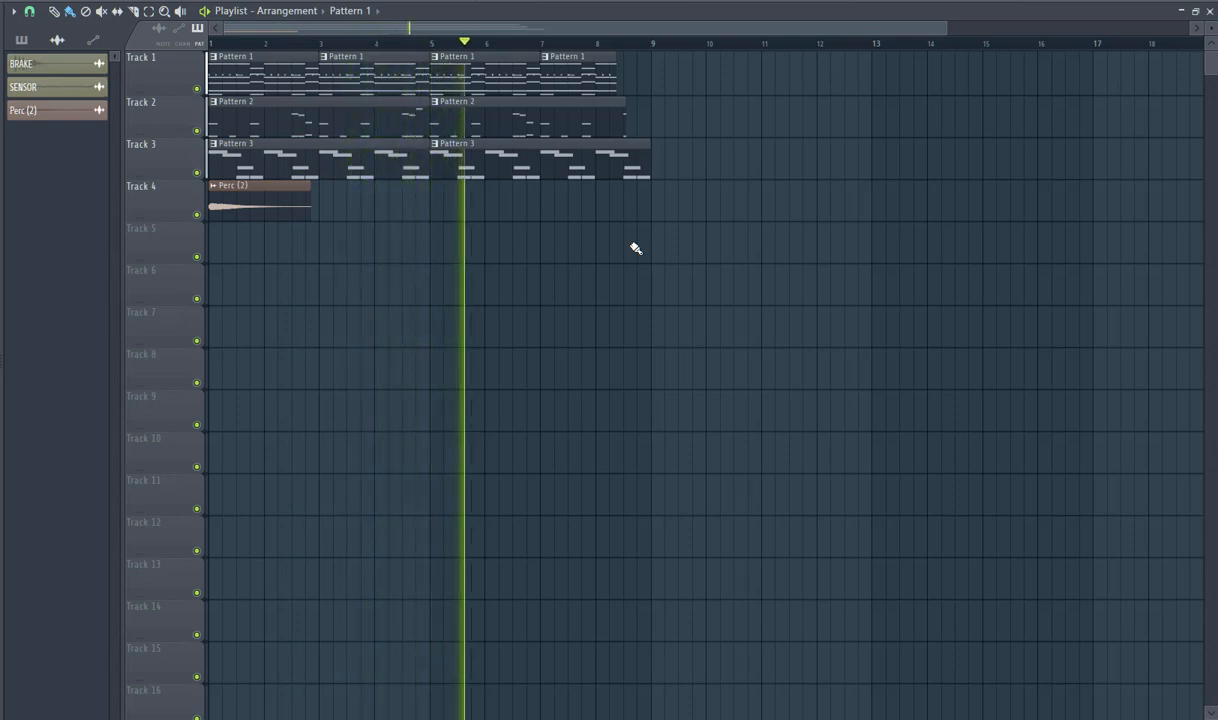
- Place the Lutherrrr (master) sample on Track 5 at bar 8, trim it to end at bar 9, and stop playback
key("F5")
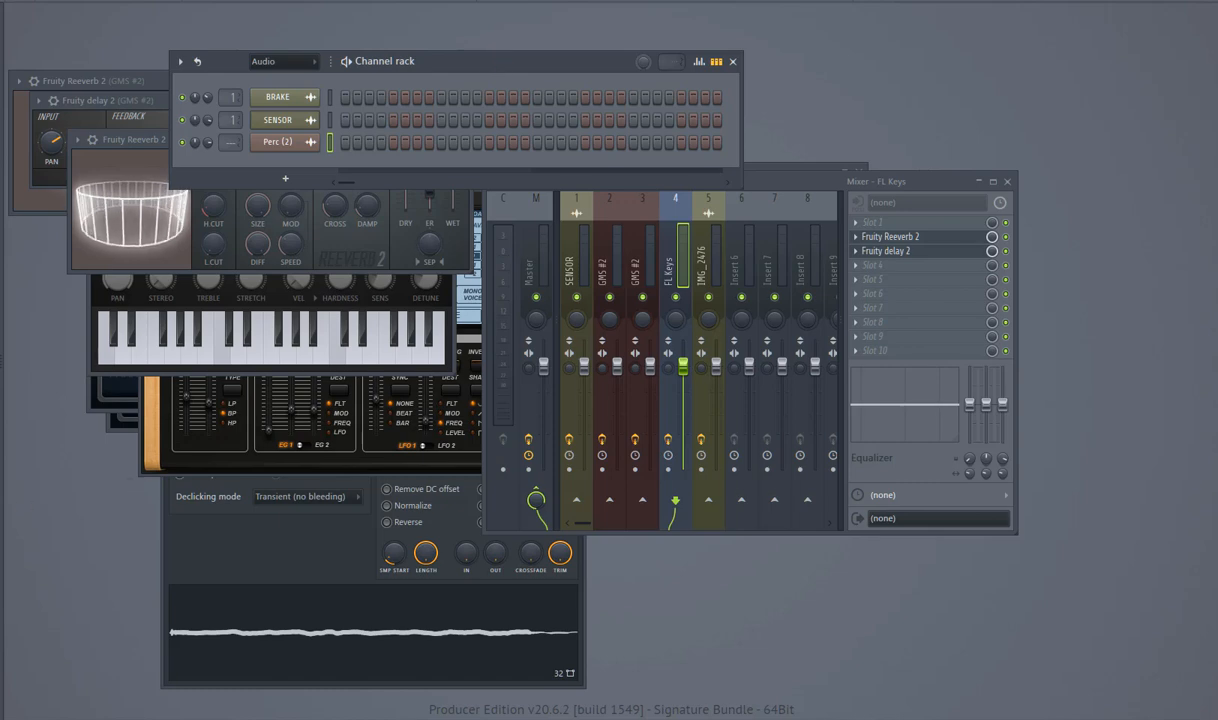
key("F5")
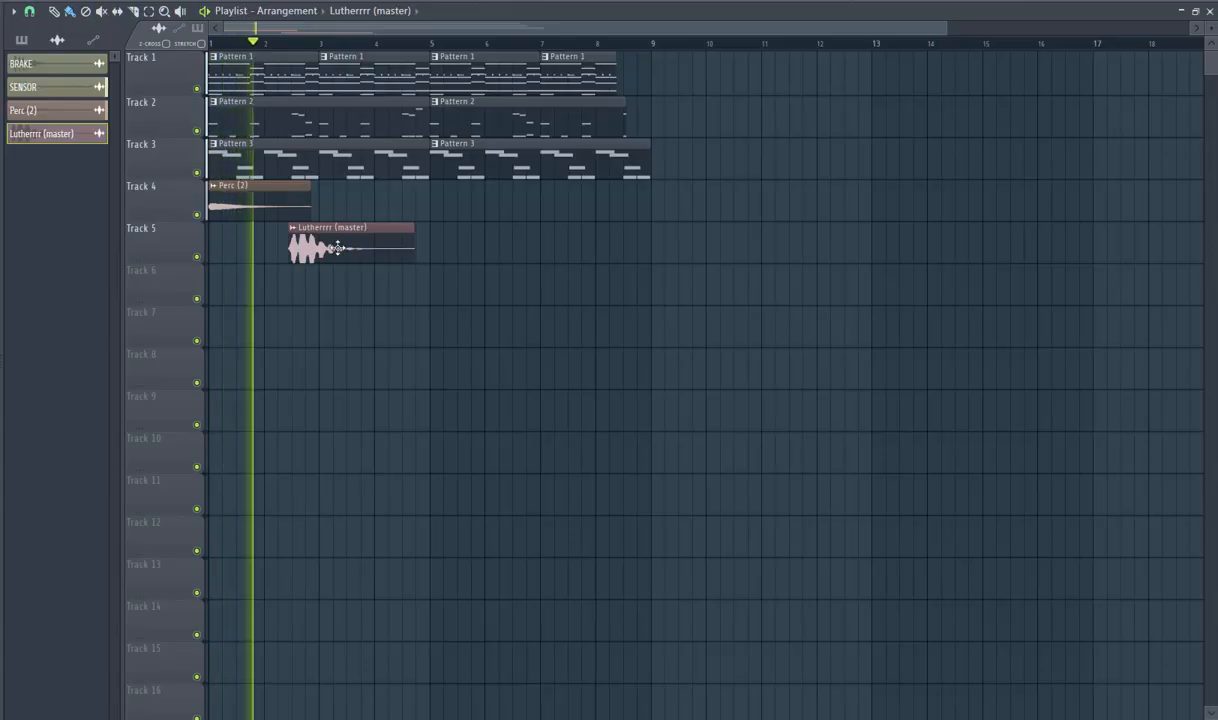
left_click_drag(335, 249, 644, 249)
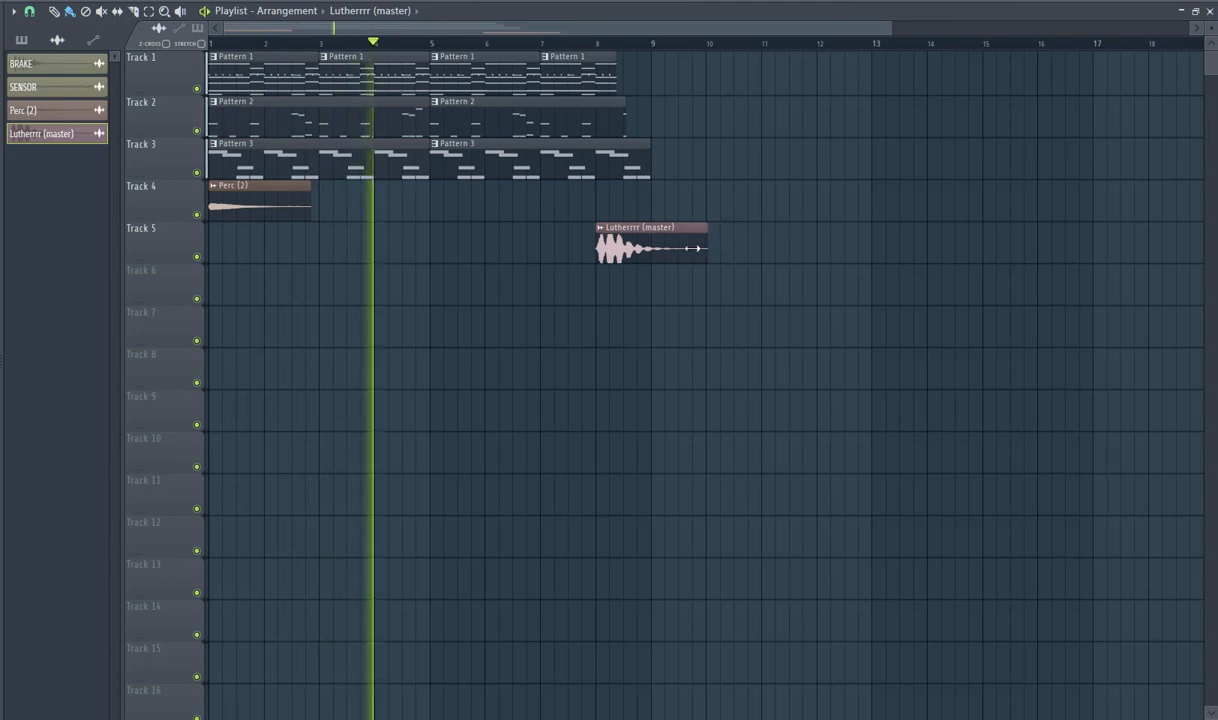
left_click_drag(721, 250, 651, 258)
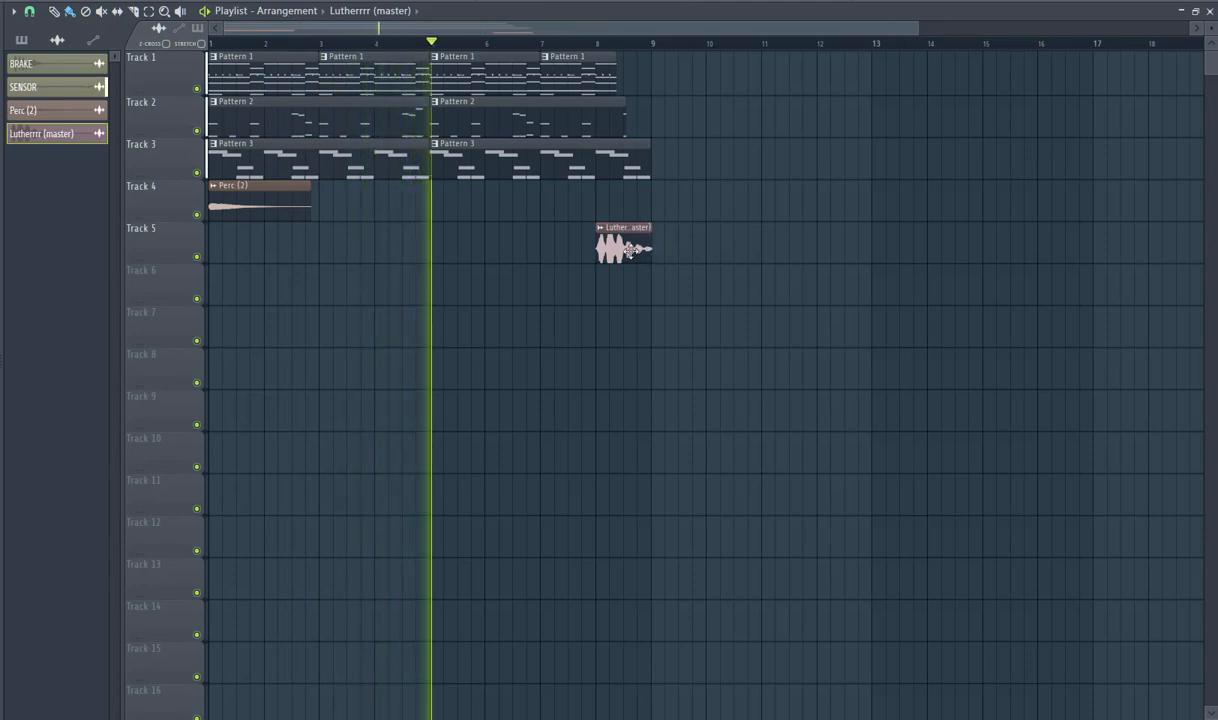
scroll(635, 249, "up", 2)
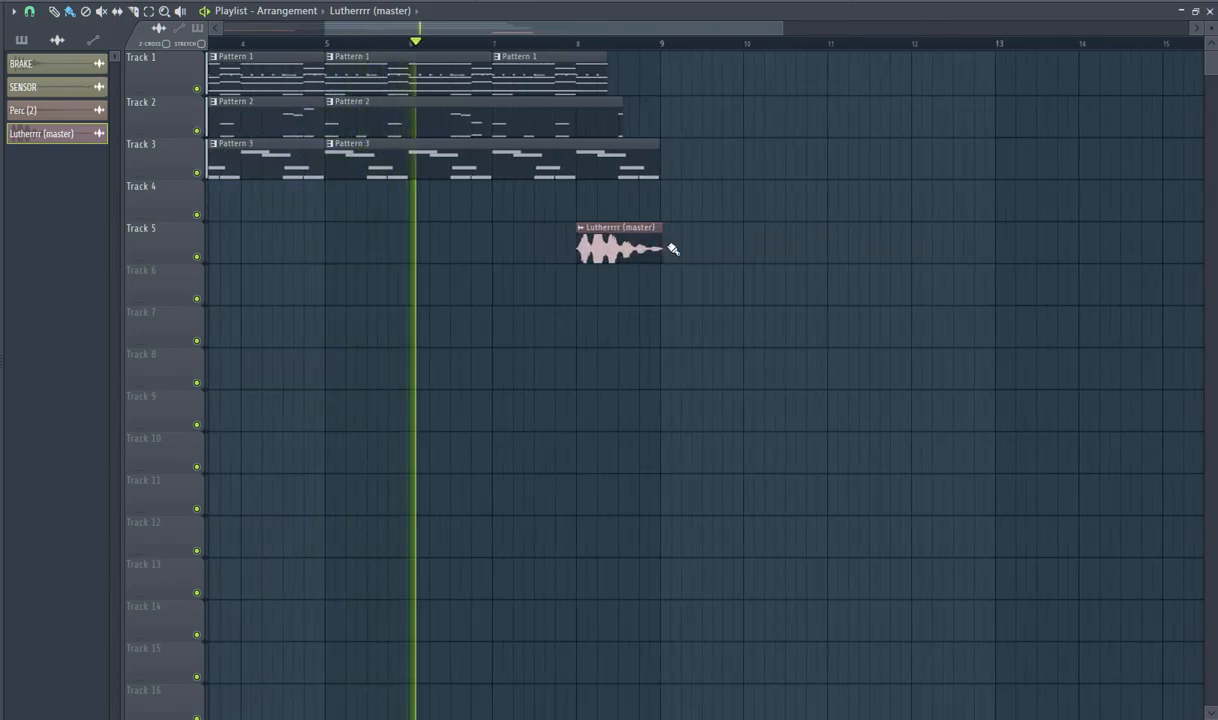
left_click_drag(662, 248, 657, 248)
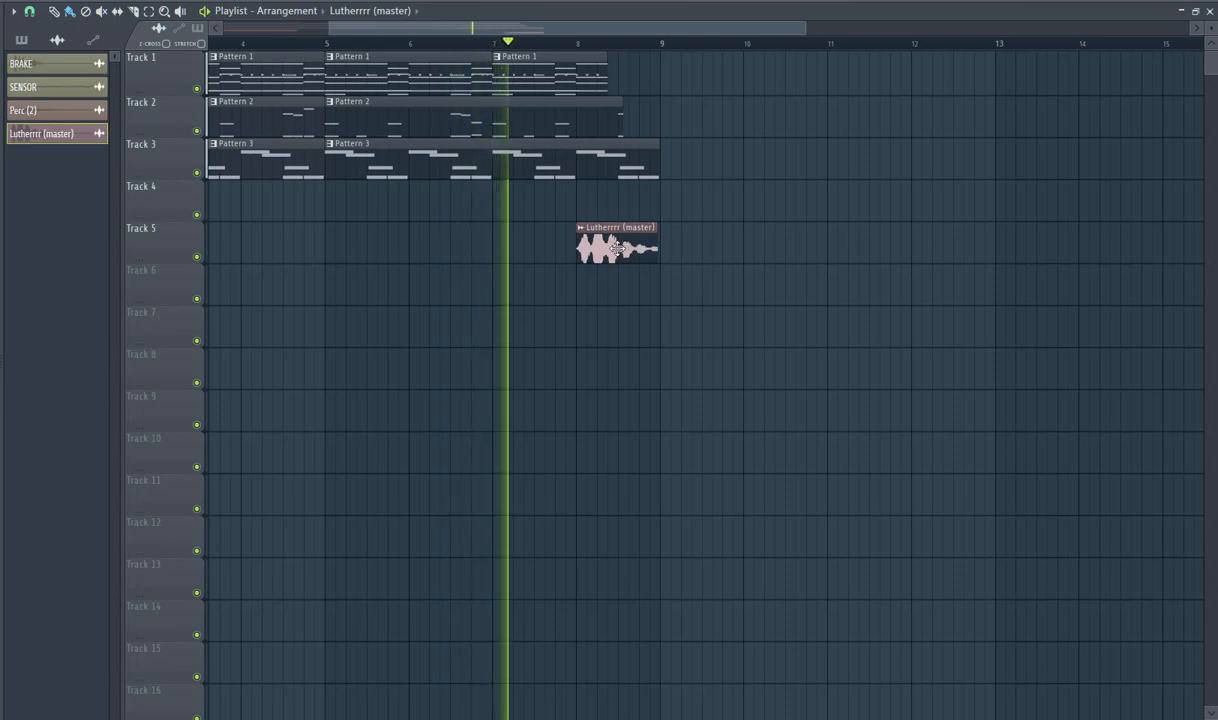
scroll(617, 282, "down", 3)
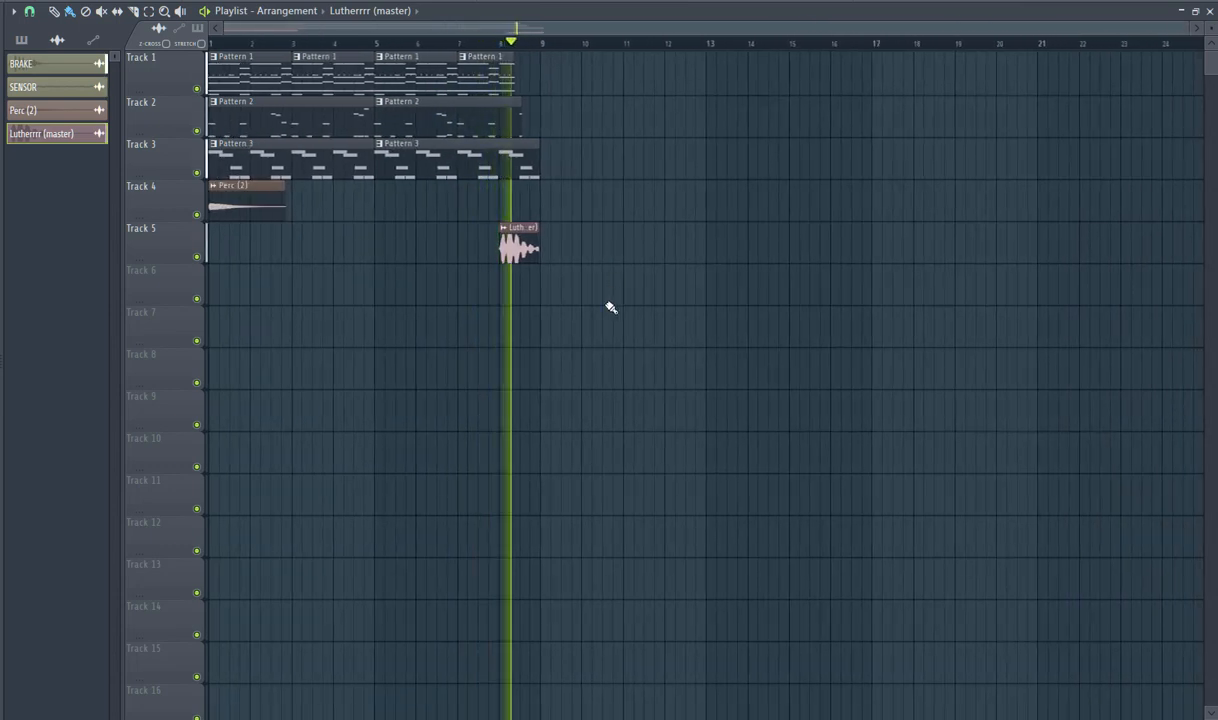
key("space")
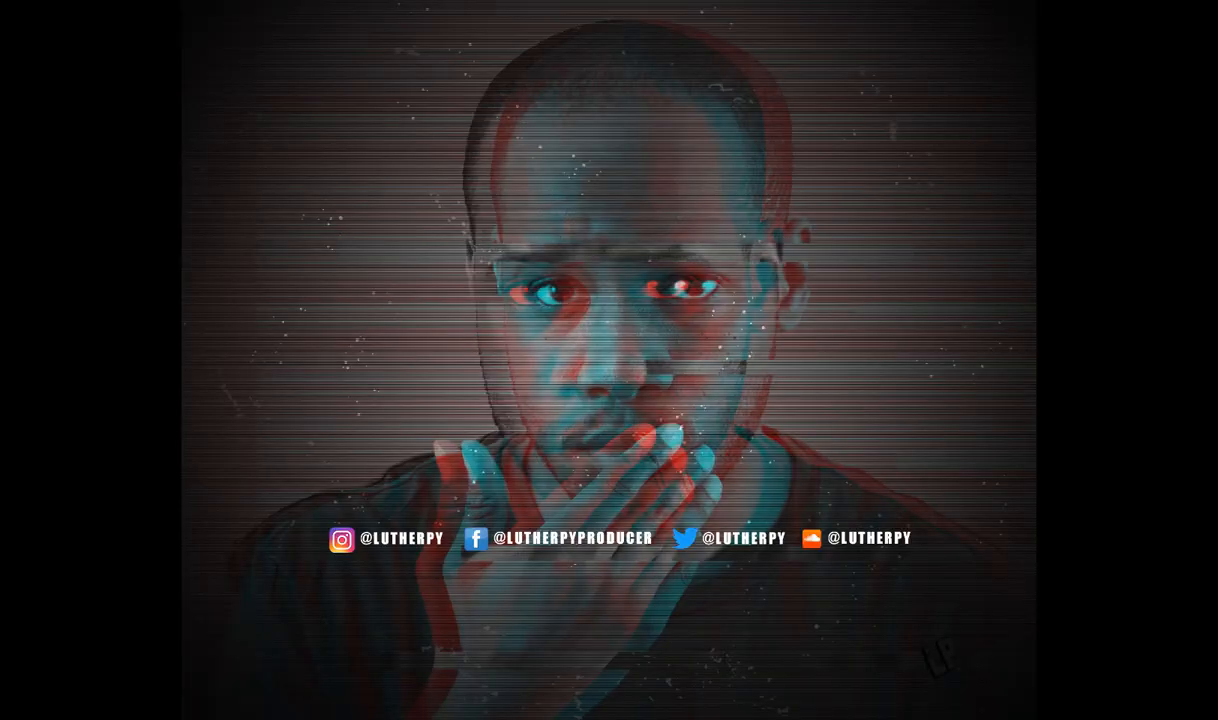